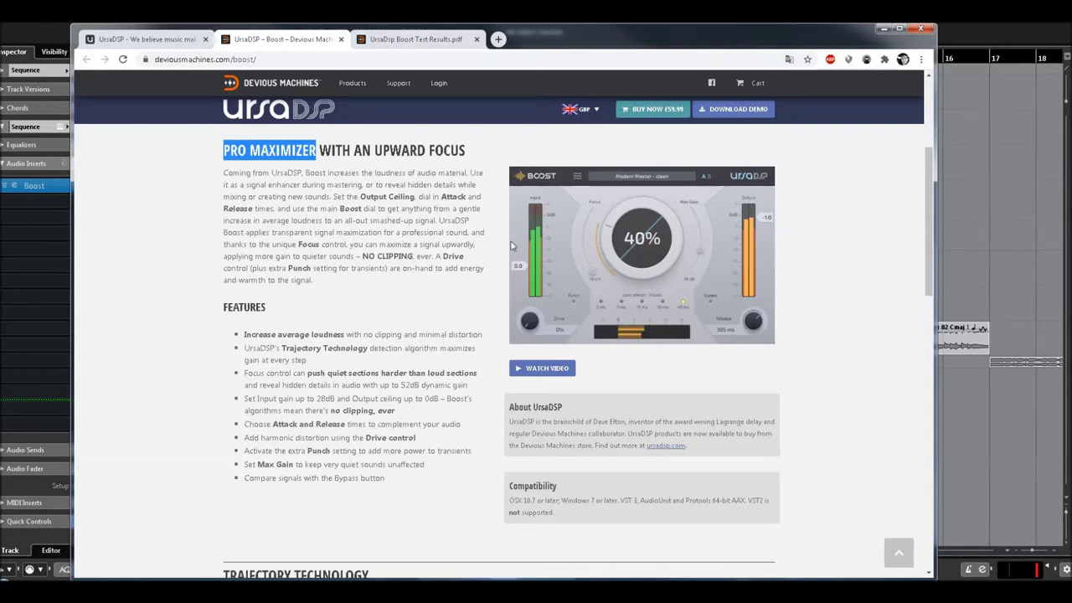
Switch from the browser to the Cubase project and open the Boost insert on the Sequence track.
{"action": "left_click", "coordinate": [883, 29]}
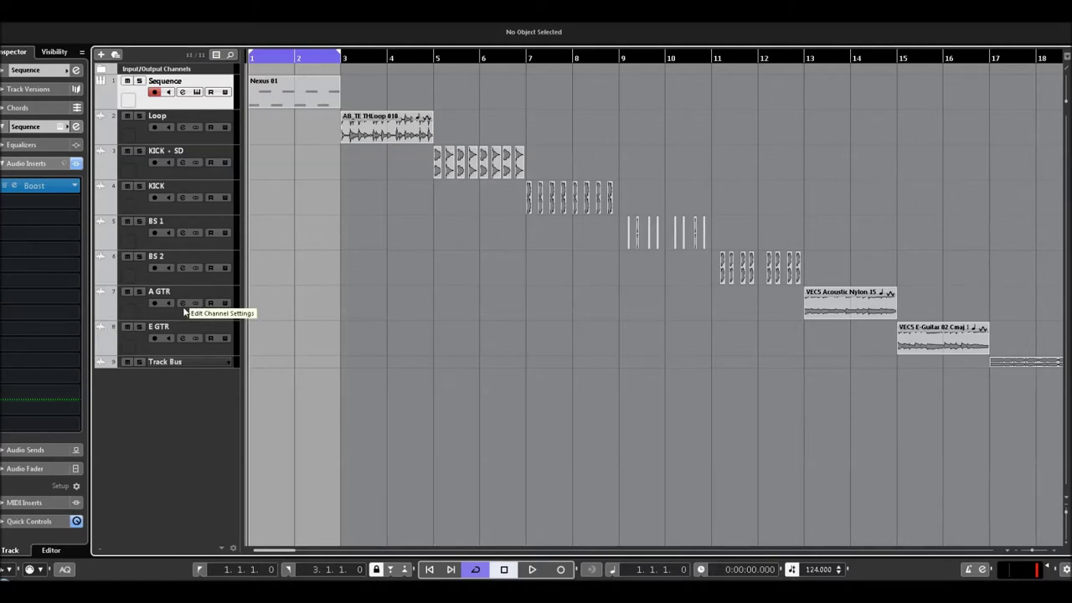
{"action": "left_click", "coordinate": [184, 365]}
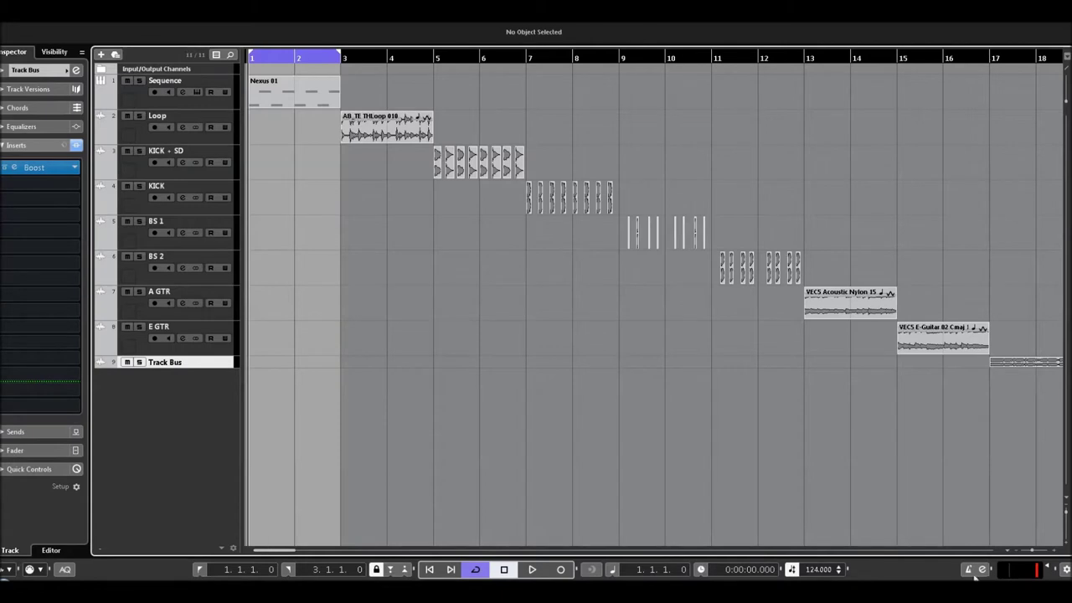
{"action": "left_click", "coordinate": [1016, 553]}
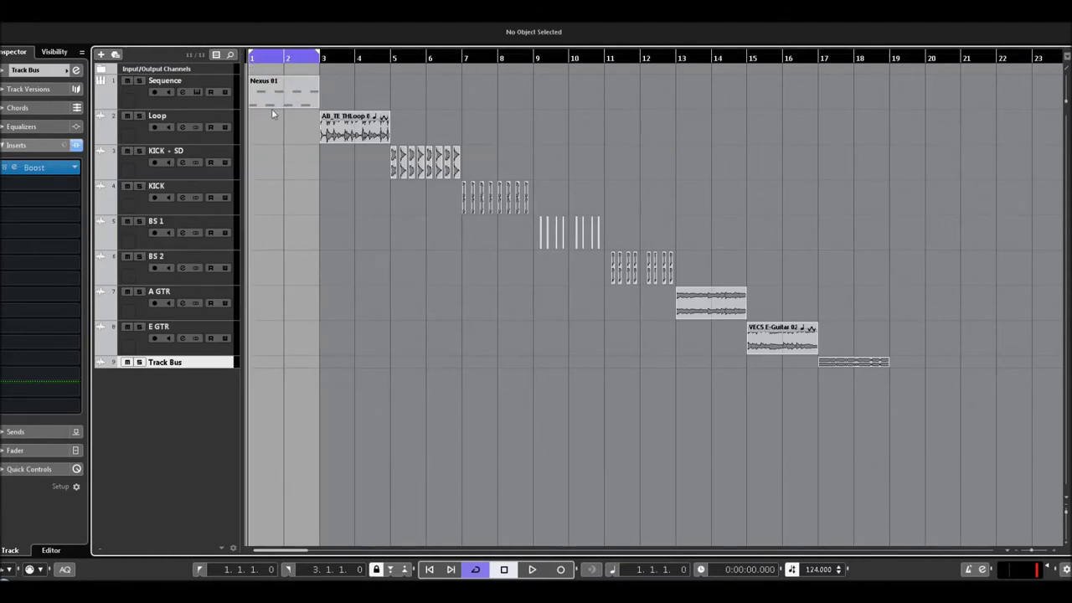
{"action": "left_click", "coordinate": [201, 105]}
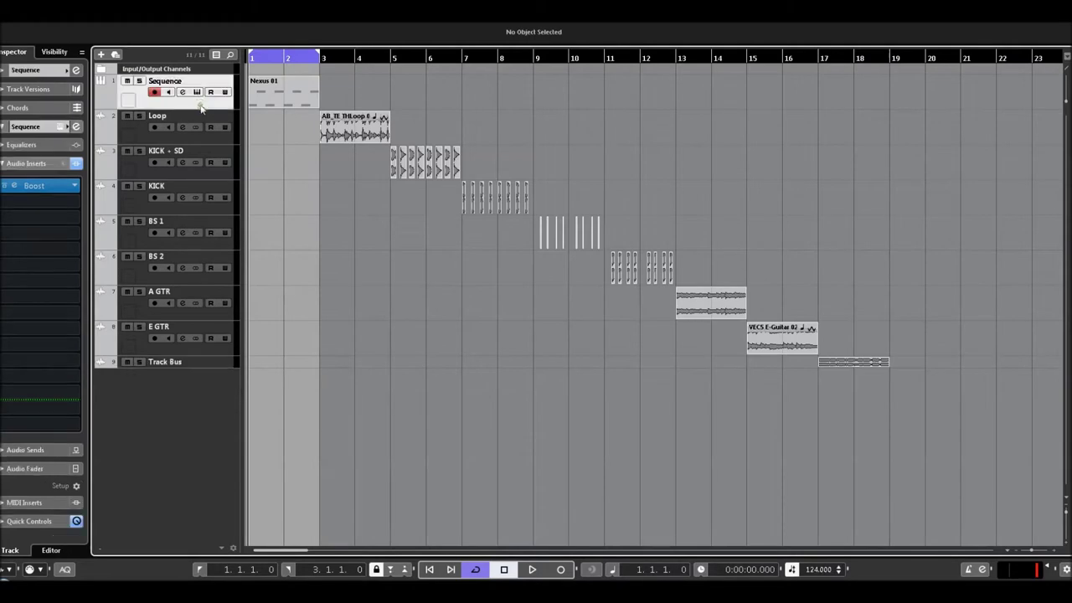
{"action": "left_click", "coordinate": [14, 187]}
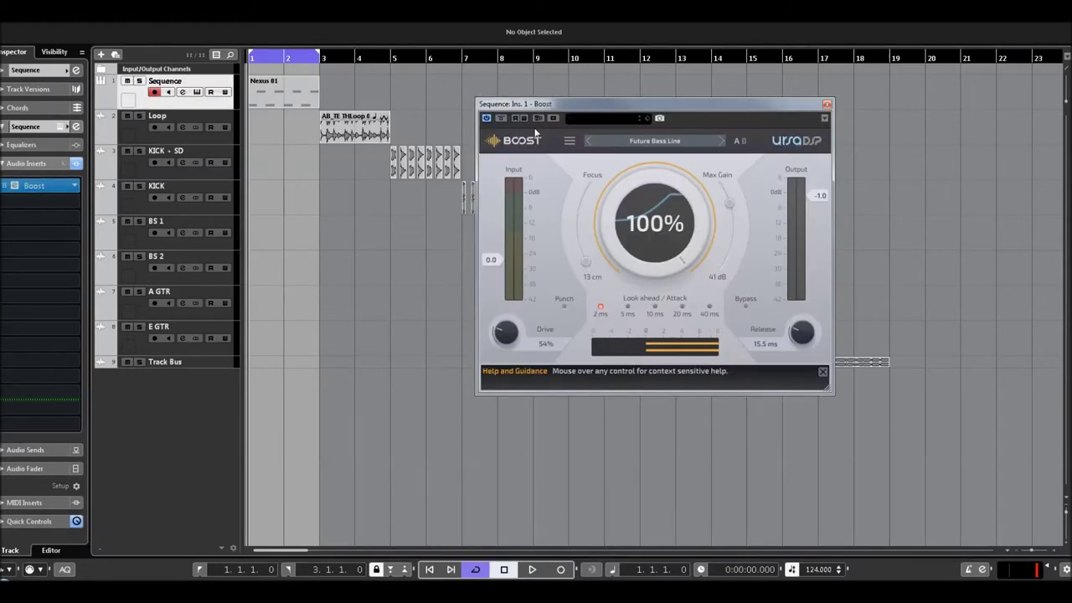
{"action": "left_click_drag", "start_coordinate": [563, 108], "coordinate": [474, 113]}
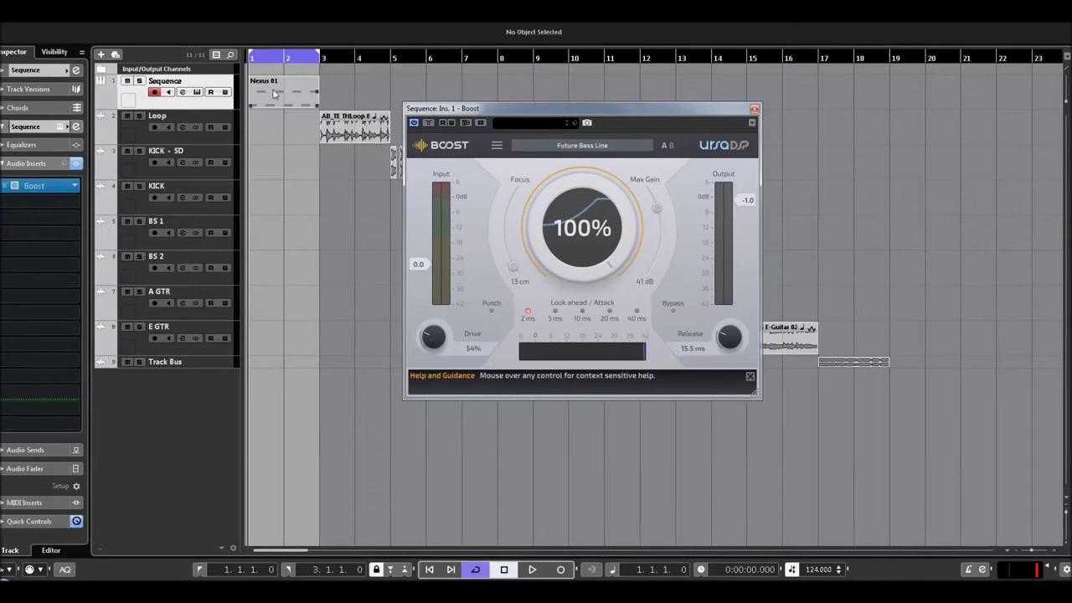
Play the Sequence cycle and compare the sound with Boost bypassed and active, keeping the plug-in window open.
{"action": "left_click", "coordinate": [428, 123]}
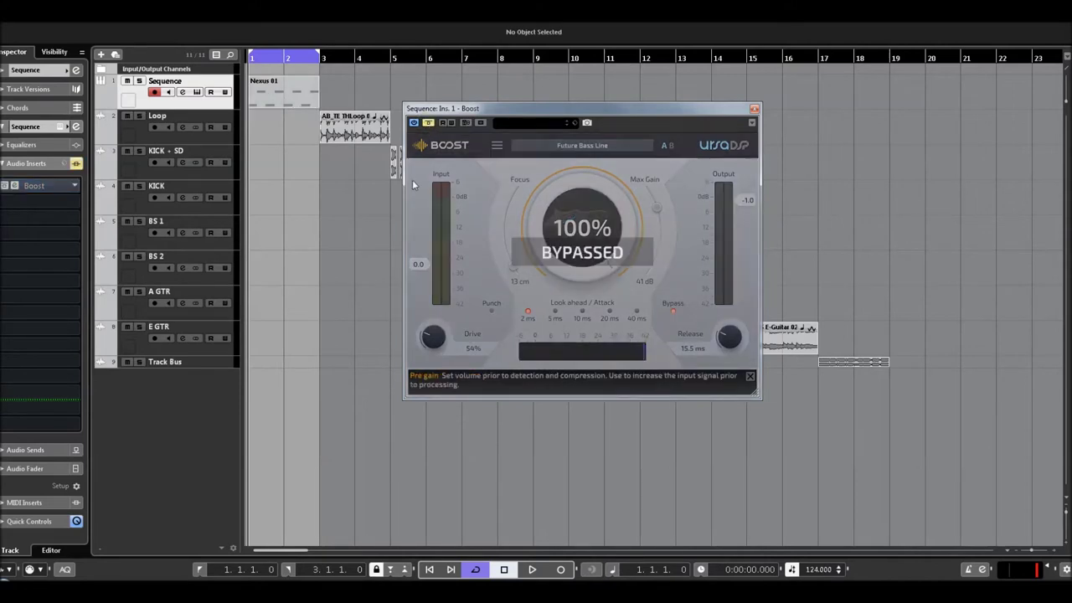
{"action": "key", "text": "space"}
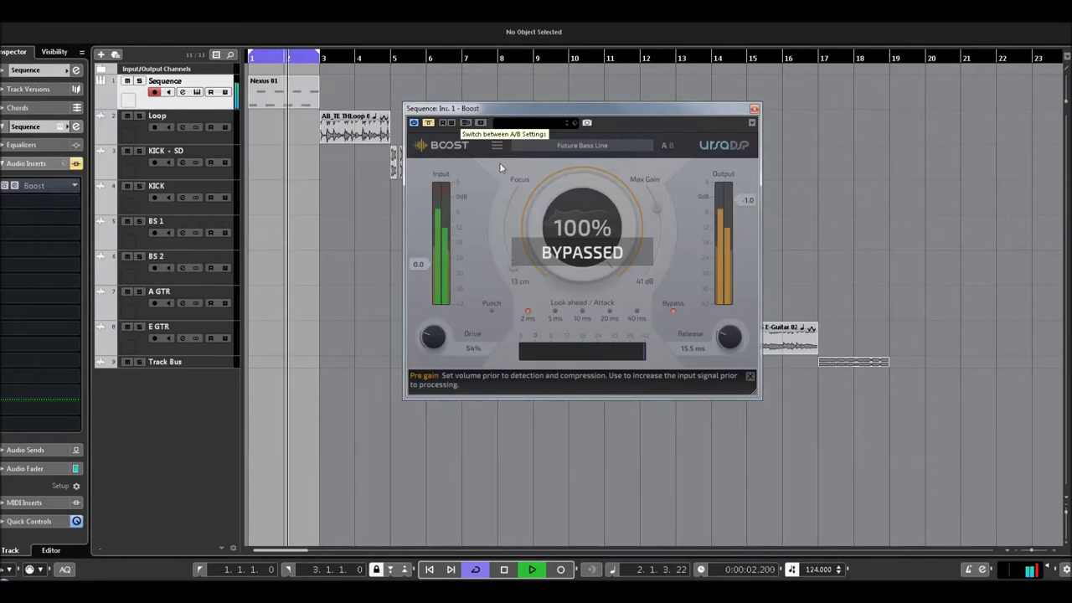
{"action": "left_click", "coordinate": [429, 123]}
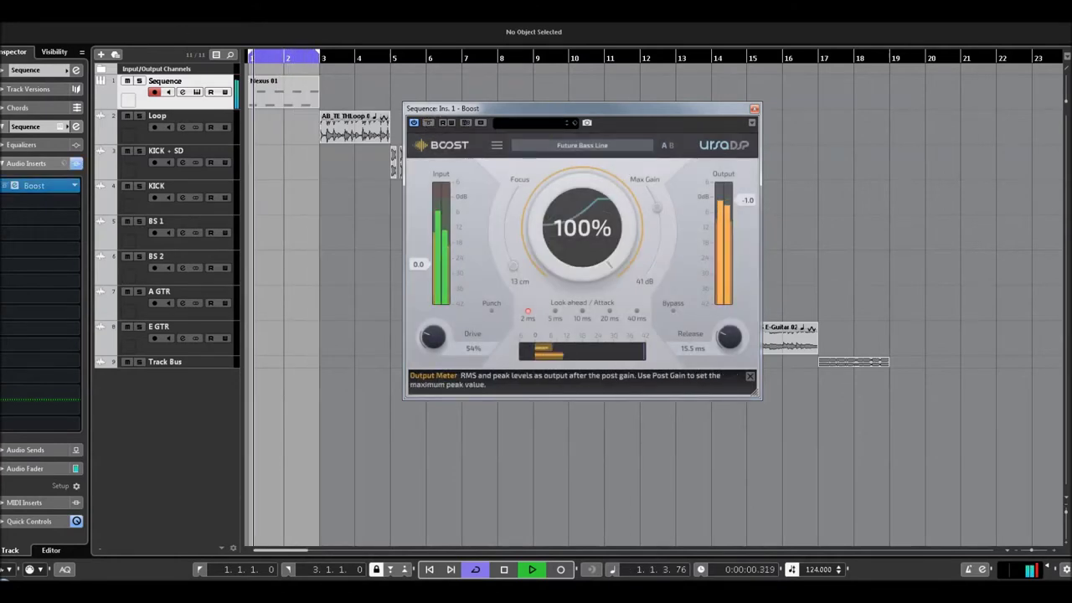
{"action": "left_click", "coordinate": [754, 109]}
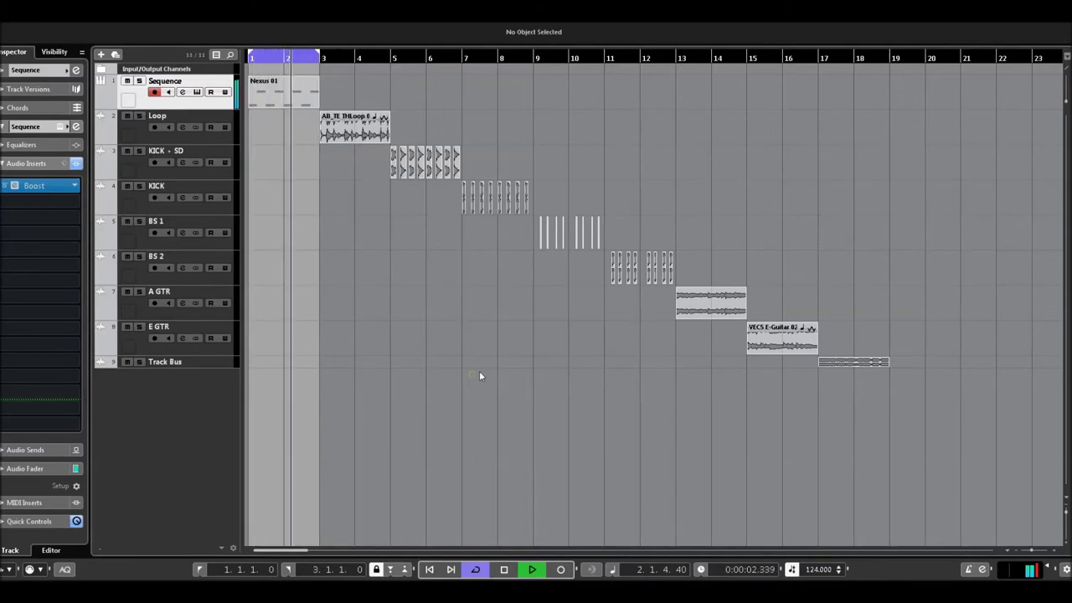
{"action": "key", "text": "e"}
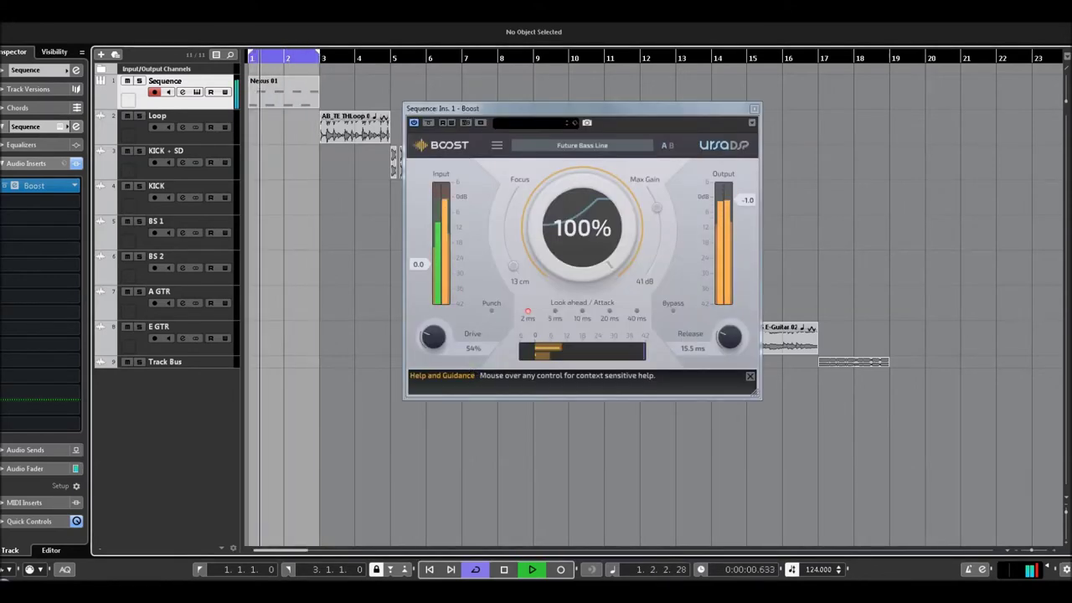
Set Boost to 98%, Focus to 10 cm, Drive to 200%, Release to 1010 ms, Max Gain to 3.0 dB and attack to 10 ms.
{"action": "left_click_drag", "start_coordinate": [555, 219], "coordinate": [554, 253]}
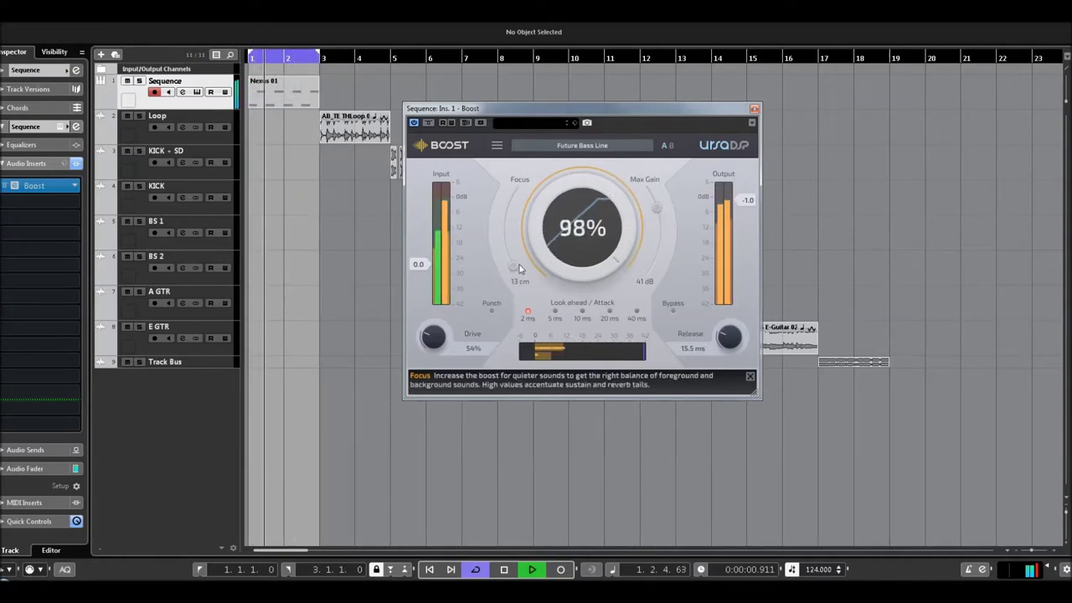
{"action": "left_click_drag", "start_coordinate": [428, 338], "coordinate": [430, 293]}
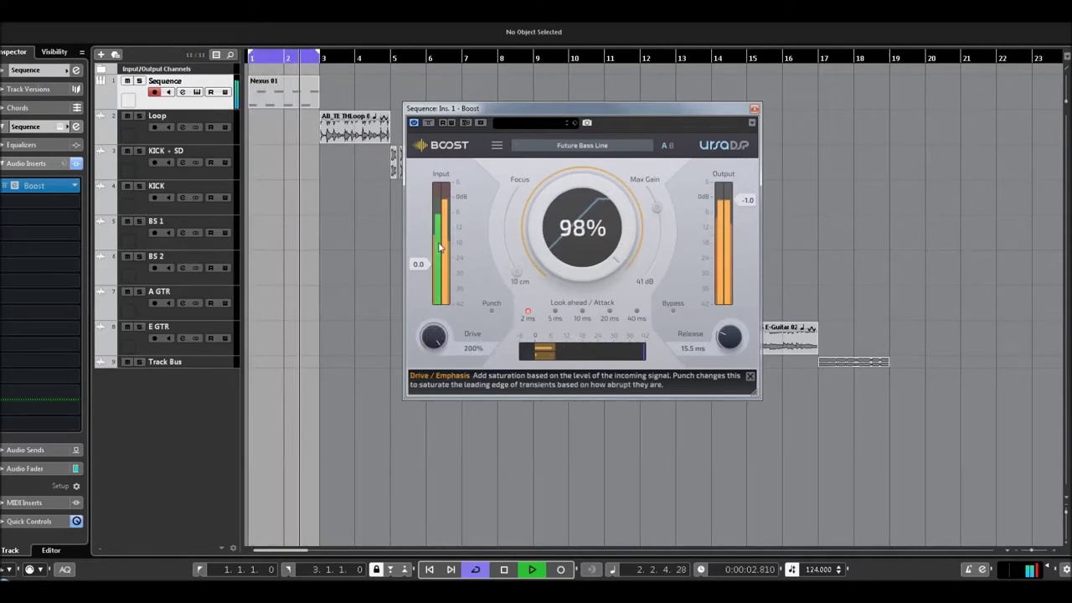
{"action": "left_click_drag", "start_coordinate": [729, 337], "coordinate": [735, 296]}
{"action": "left_click_drag", "start_coordinate": [656, 207], "coordinate": [650, 279]}
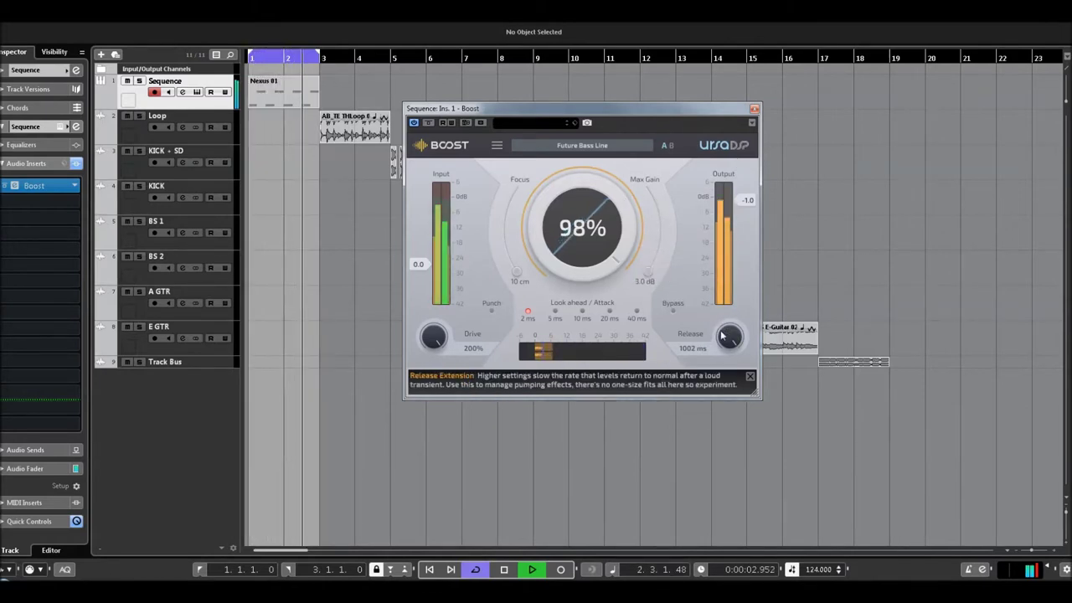
{"action": "left_click", "coordinate": [582, 311]}
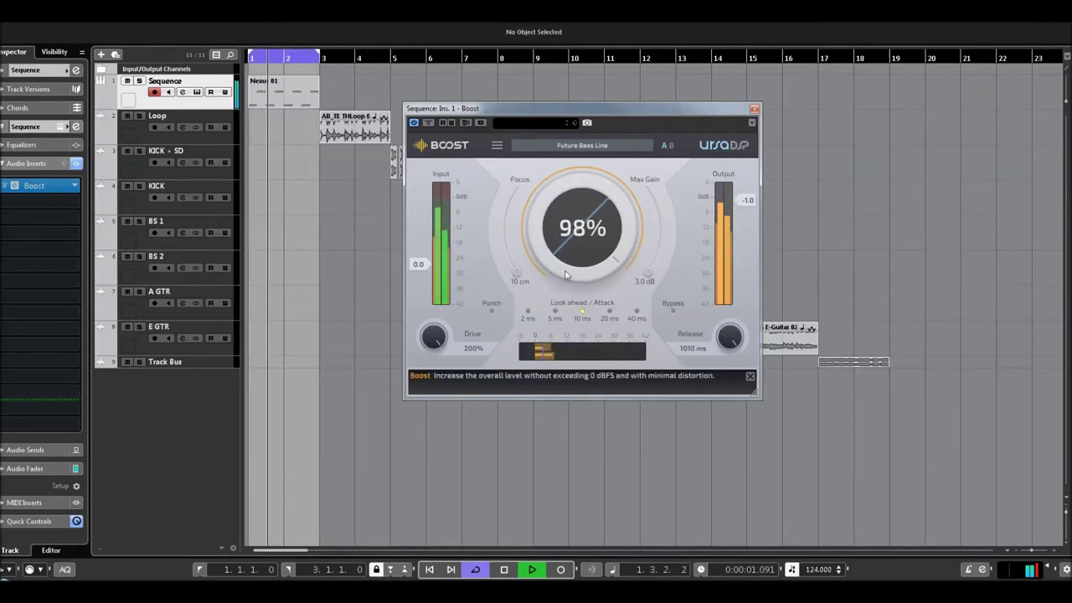
Set Focus to 10 cm, Max Gain to 43 dB, Release to 10.0 ms and Drive to 14%, comparing against bypass along the way.
{"action": "left_click_drag", "start_coordinate": [516, 272], "coordinate": [512, 220]}
{"action": "left_click_drag", "start_coordinate": [649, 272], "coordinate": [656, 213]}
{"action": "scroll", "coordinate": [657, 218], "scroll_direction": "up", "scroll_amount": 1}
{"action": "left_click", "coordinate": [429, 123]}
{"action": "left_click", "coordinate": [429, 123]}
{"action": "left_click_drag", "start_coordinate": [723, 344], "coordinate": [736, 417]}
{"action": "left_click_drag", "start_coordinate": [433, 337], "coordinate": [470, 474]}
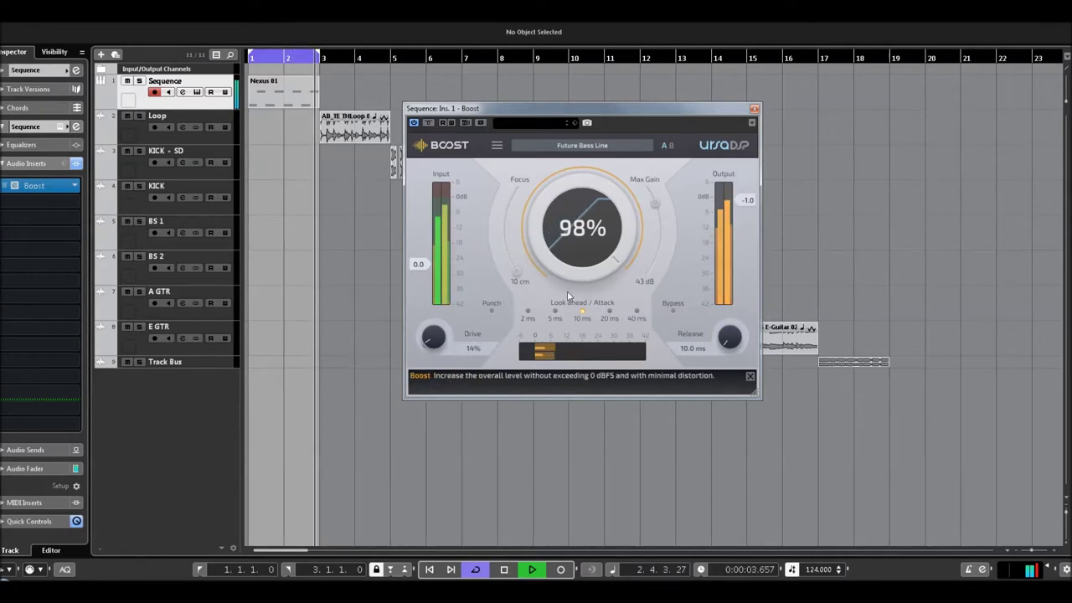
Bypass Boost on the Sequence track, stop playback and close the plug-in window.
{"action": "left_click", "coordinate": [429, 123]}
{"action": "key", "text": "space"}
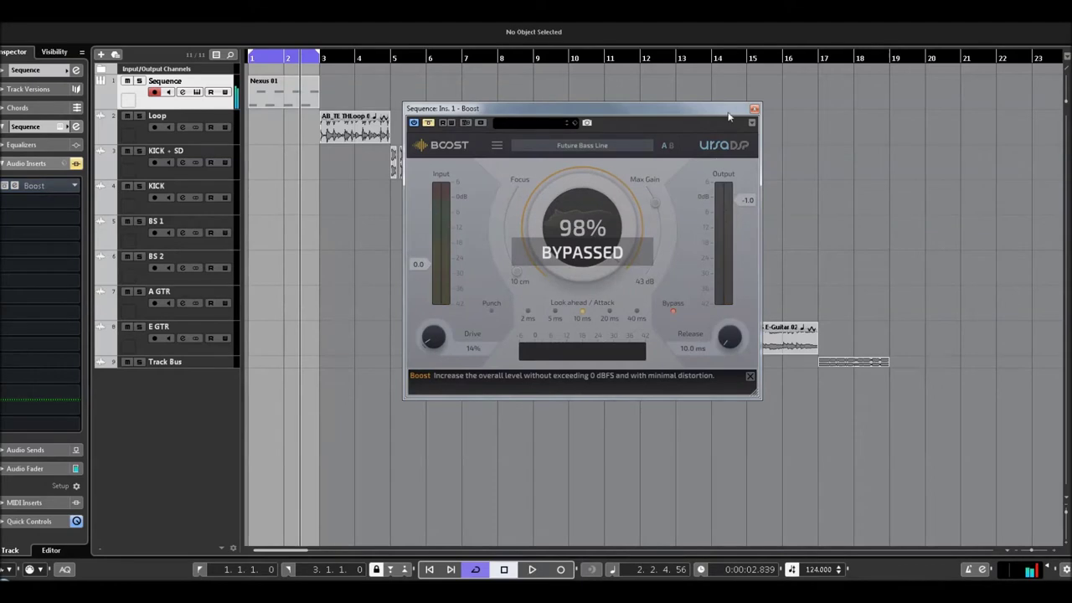
{"action": "left_click", "coordinate": [753, 109]}
Move the cycle range to bars 3–5, open Boost on the Loop track and start playback from bar 3.
{"action": "left_click_drag", "start_coordinate": [311, 60], "coordinate": [355, 55]}
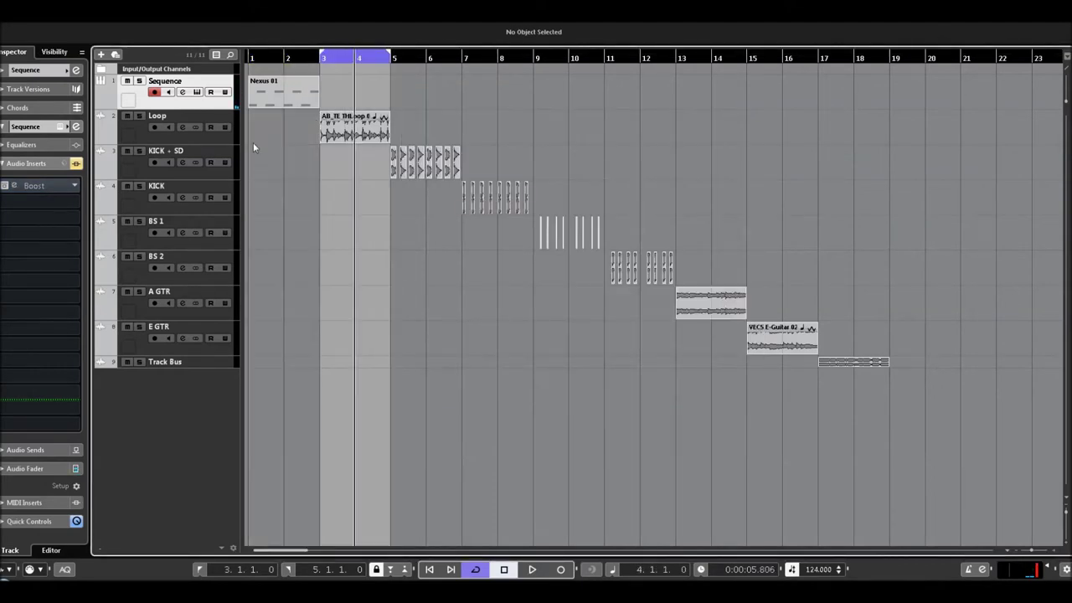
{"action": "left_click", "coordinate": [187, 116]}
{"action": "left_click", "coordinate": [6, 170]}
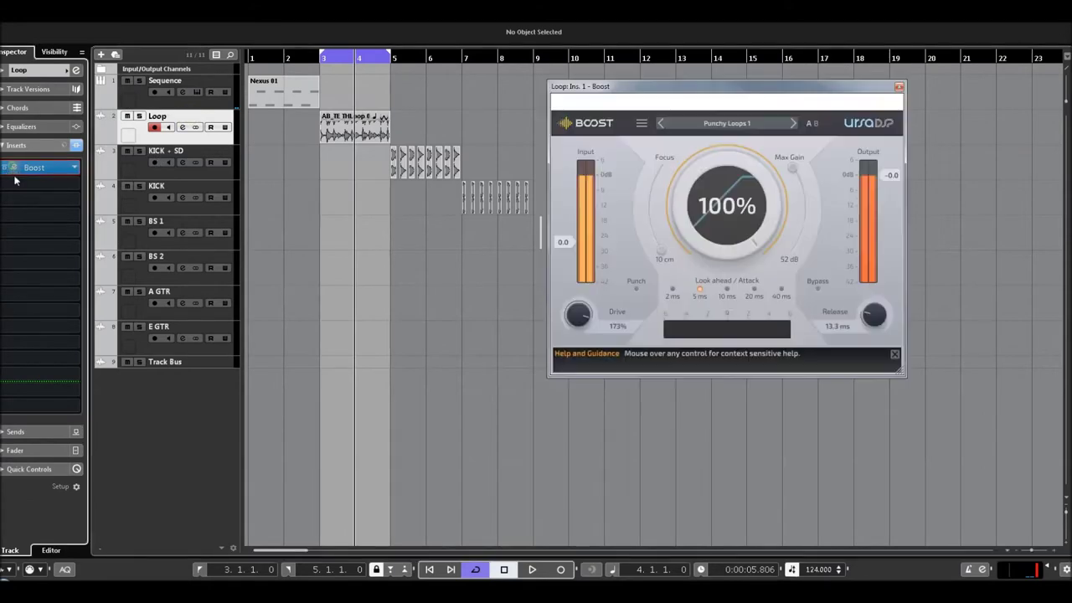
{"action": "left_click", "coordinate": [321, 62]}
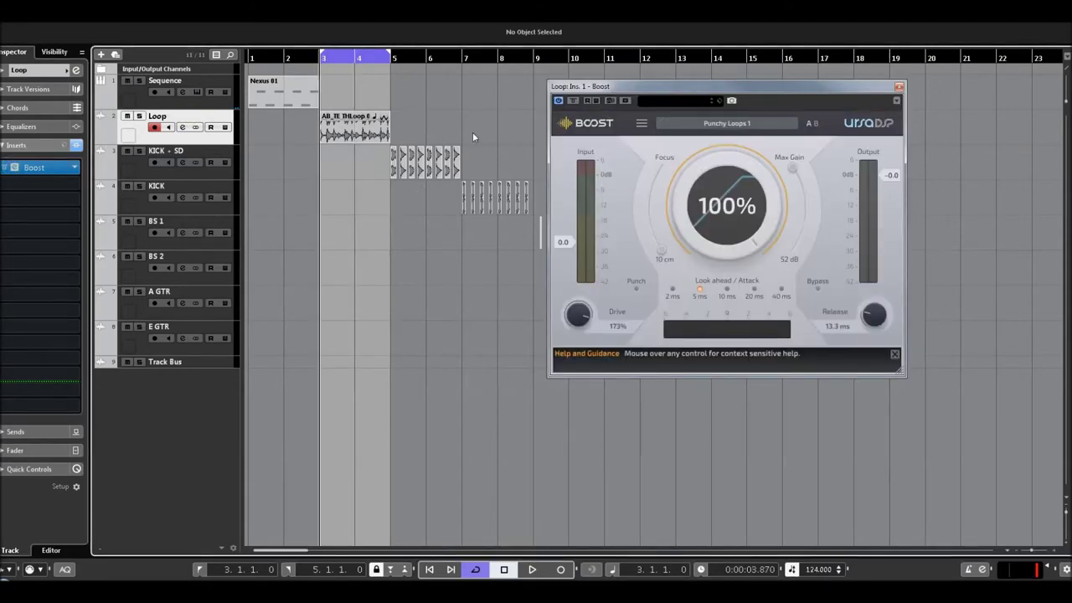
{"action": "key", "text": "space"}
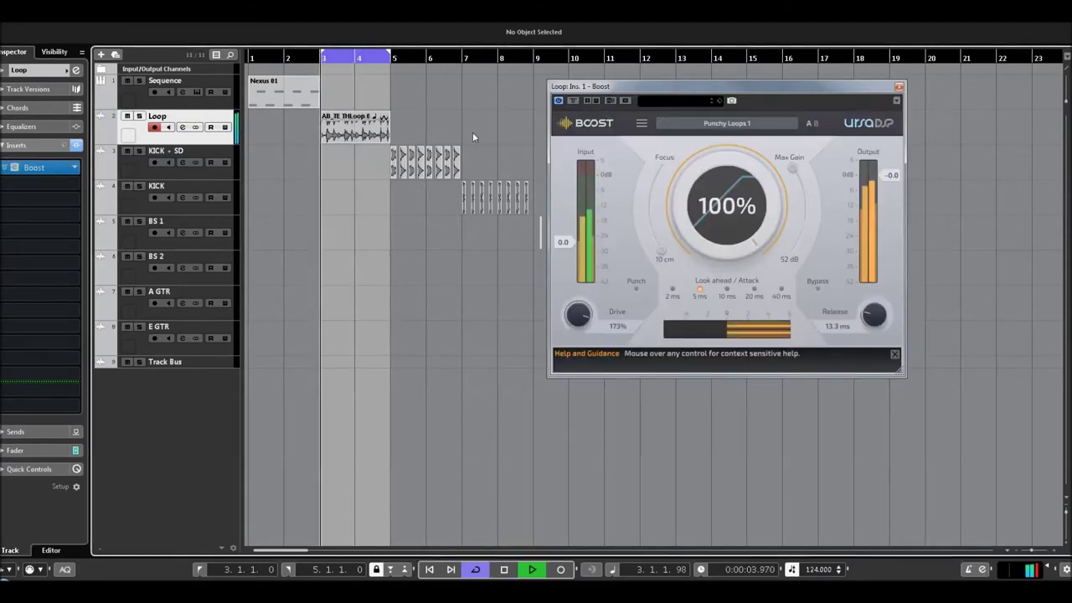
Compare the Loop track with Boost bypassed and active, and reposition the plug-in window.
{"action": "left_click", "coordinate": [573, 101]}
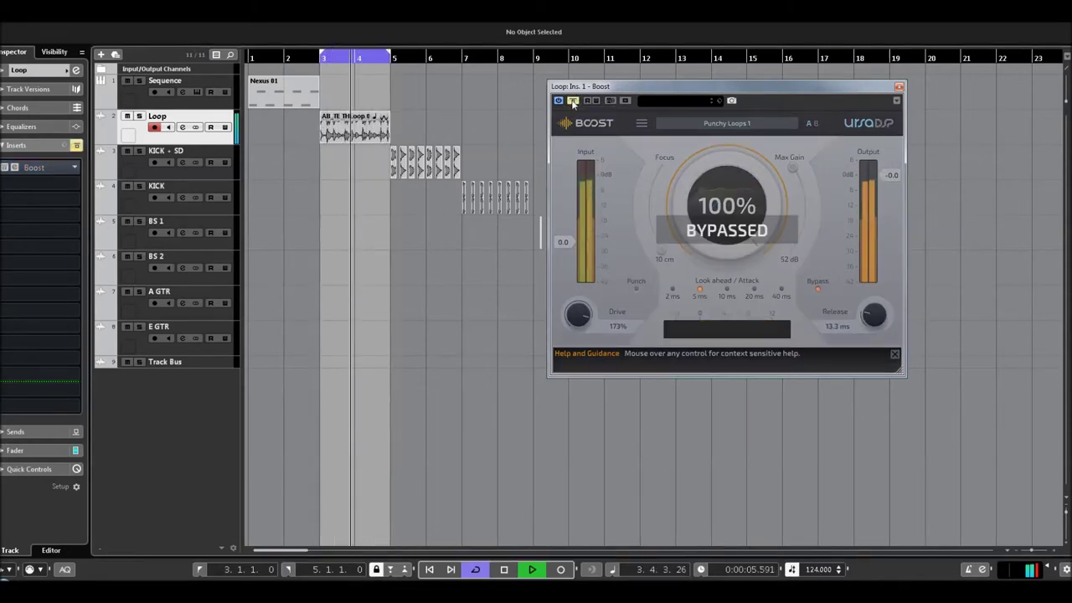
{"action": "left_click", "coordinate": [573, 100]}
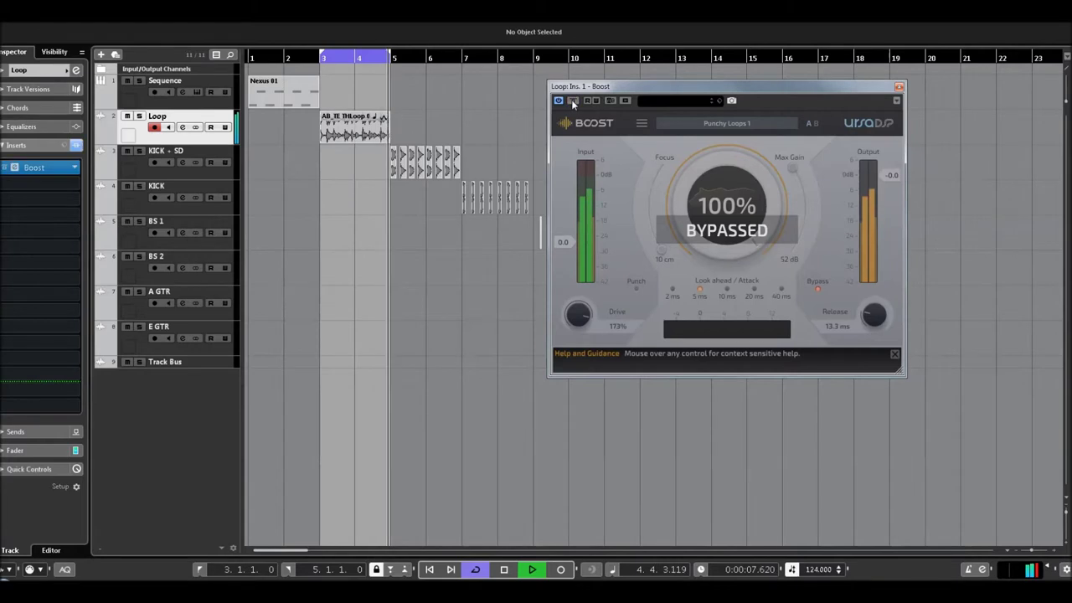
{"action": "left_click_drag", "start_coordinate": [608, 87], "coordinate": [511, 93]}
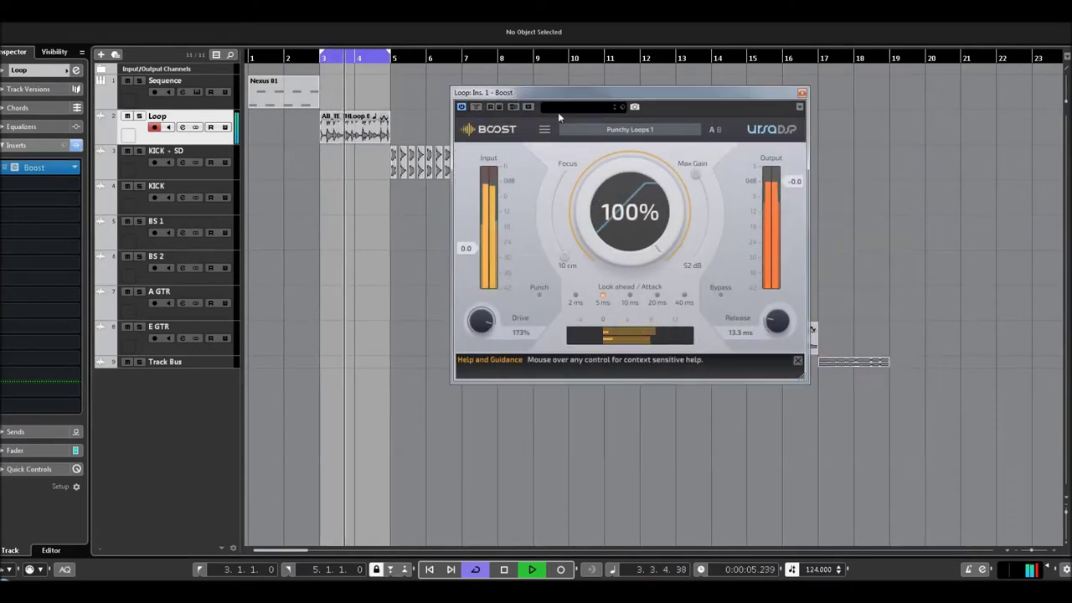
Load the Punchy Loops 2 factory preset on the Loop track's Boost and compare it against bypass.
{"action": "left_click", "coordinate": [620, 131]}
{"action": "mouse_move", "coordinate": [596, 143]}
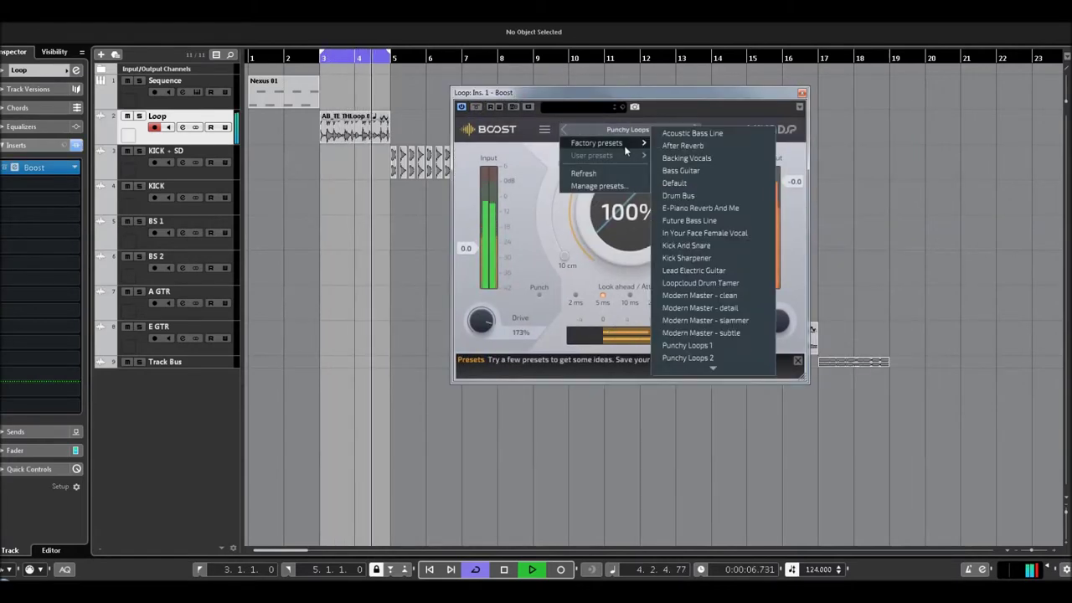
{"action": "scroll", "coordinate": [714, 364], "scroll_direction": "down", "scroll_amount": 3}
{"action": "left_click", "coordinate": [704, 301]}
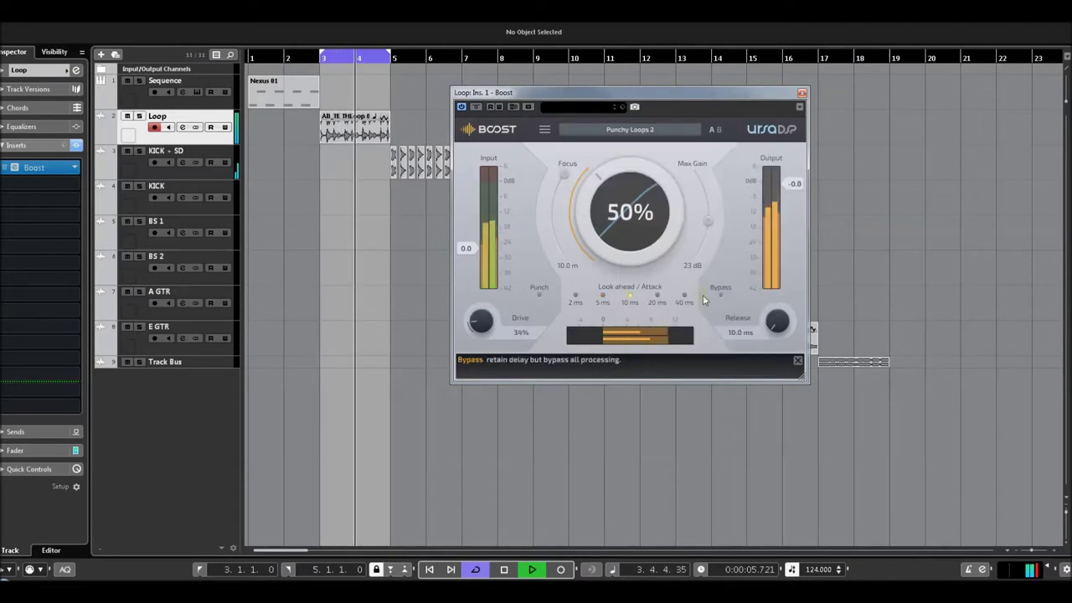
{"action": "mouse_move", "coordinate": [694, 133]}
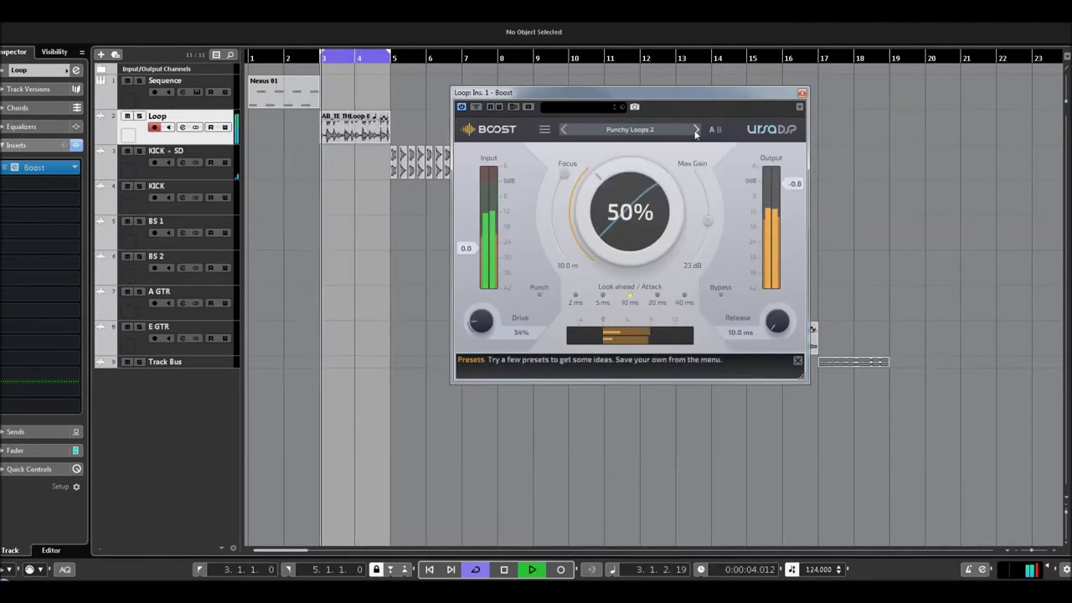
{"action": "left_click", "coordinate": [475, 107]}
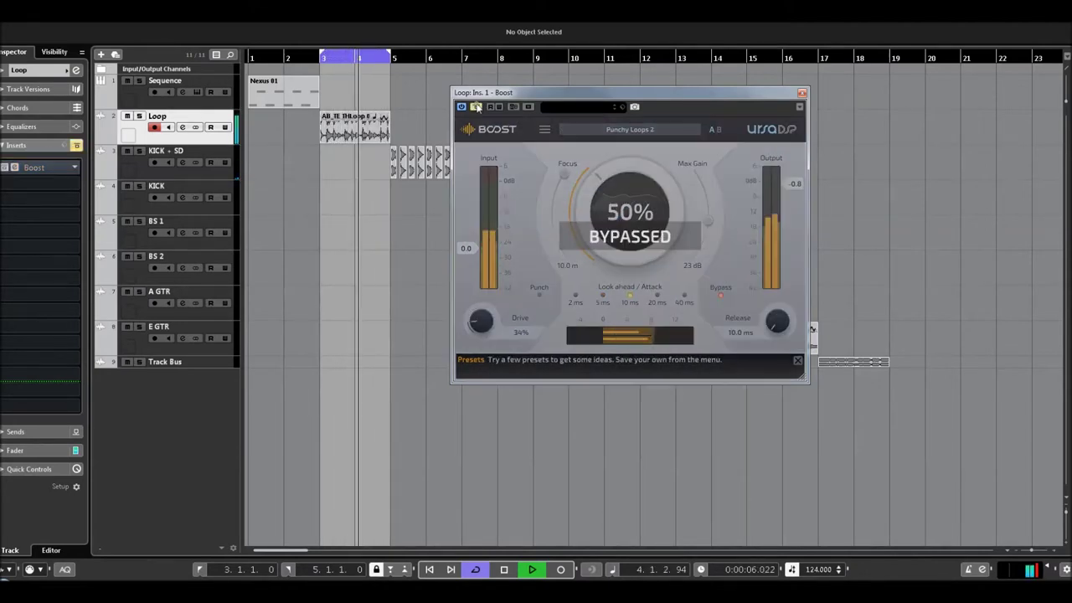
{"action": "left_click", "coordinate": [475, 107]}
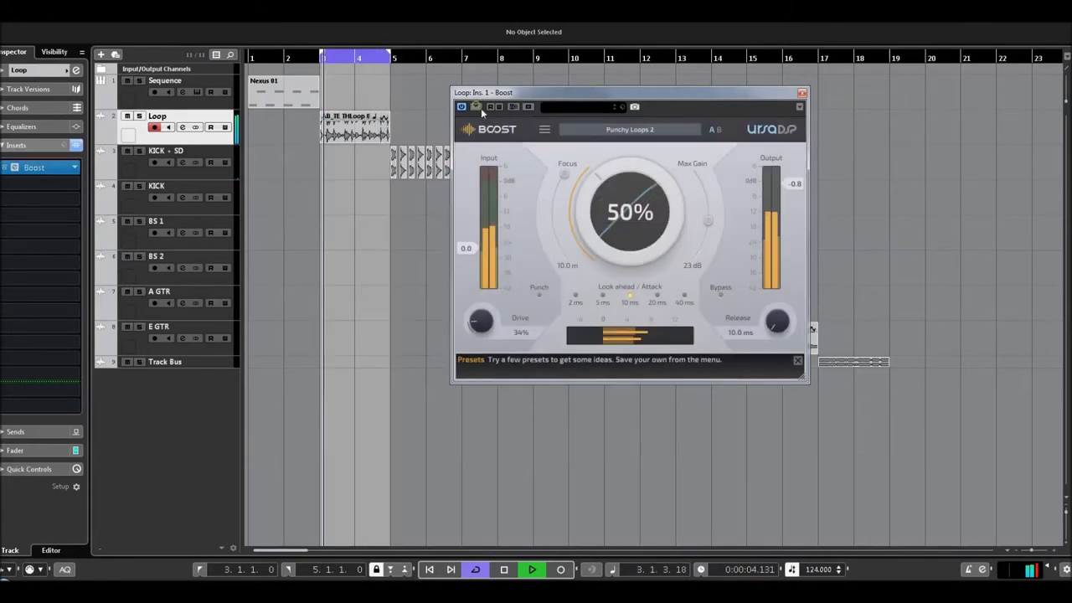
Load the Punchy Loops 3 preset on the Loop track's Boost and compare it against bypass.
{"action": "left_click", "coordinate": [695, 129]}
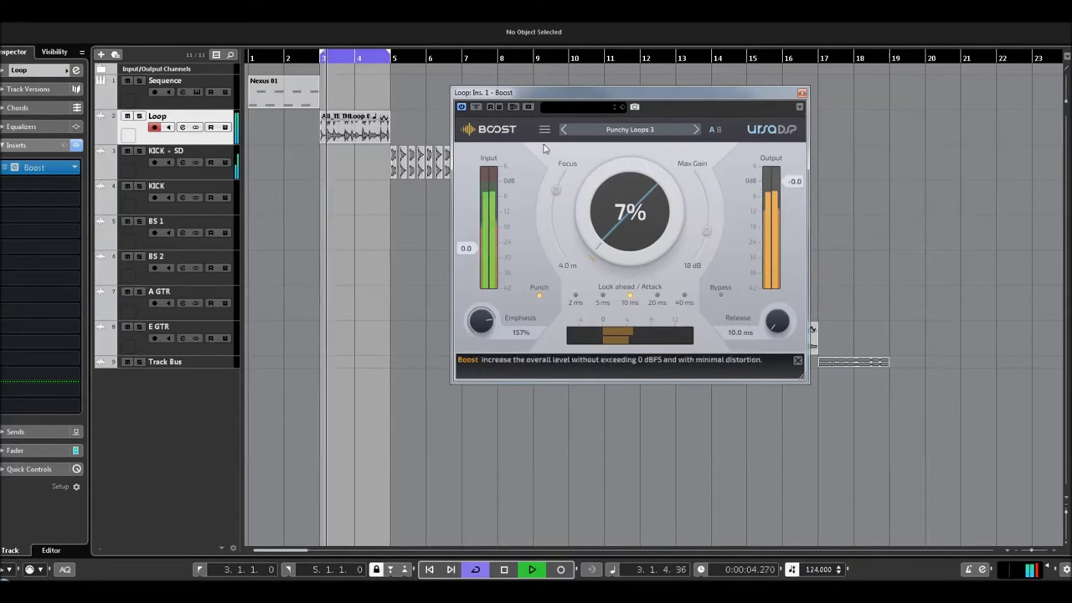
{"action": "left_click", "coordinate": [476, 107]}
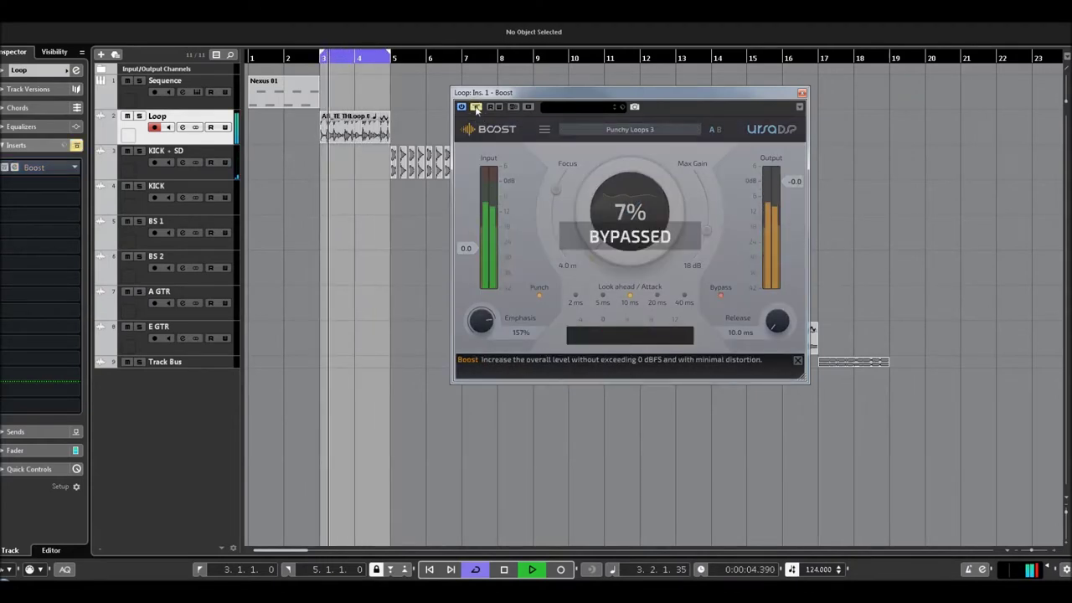
{"action": "left_click", "coordinate": [476, 107]}
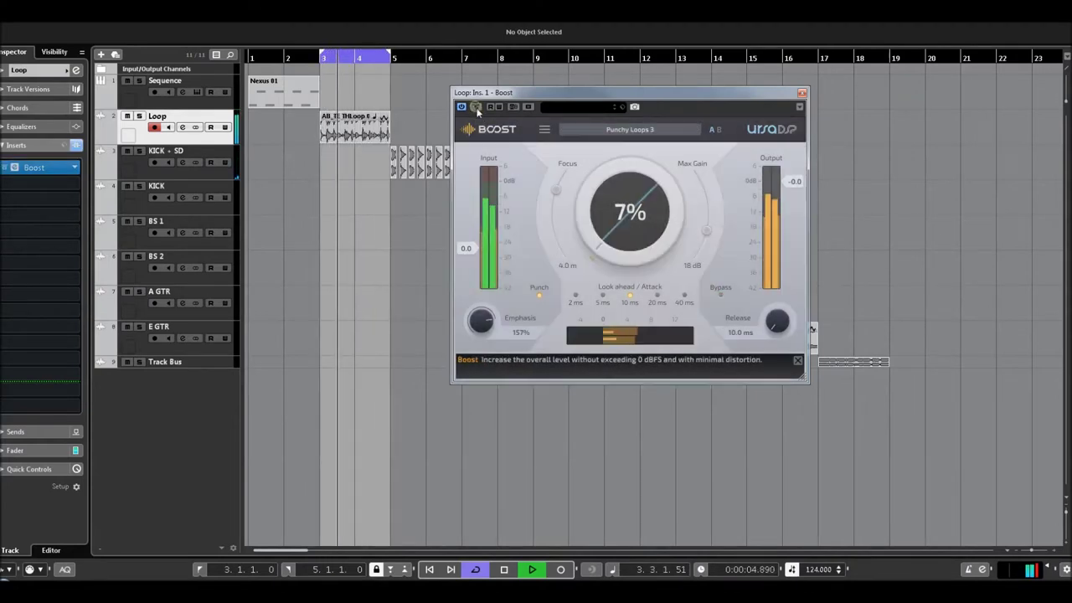
Load the Punchy Loops 4 preset on the Loop track's Boost and compare it against bypass.
{"action": "left_click", "coordinate": [695, 130]}
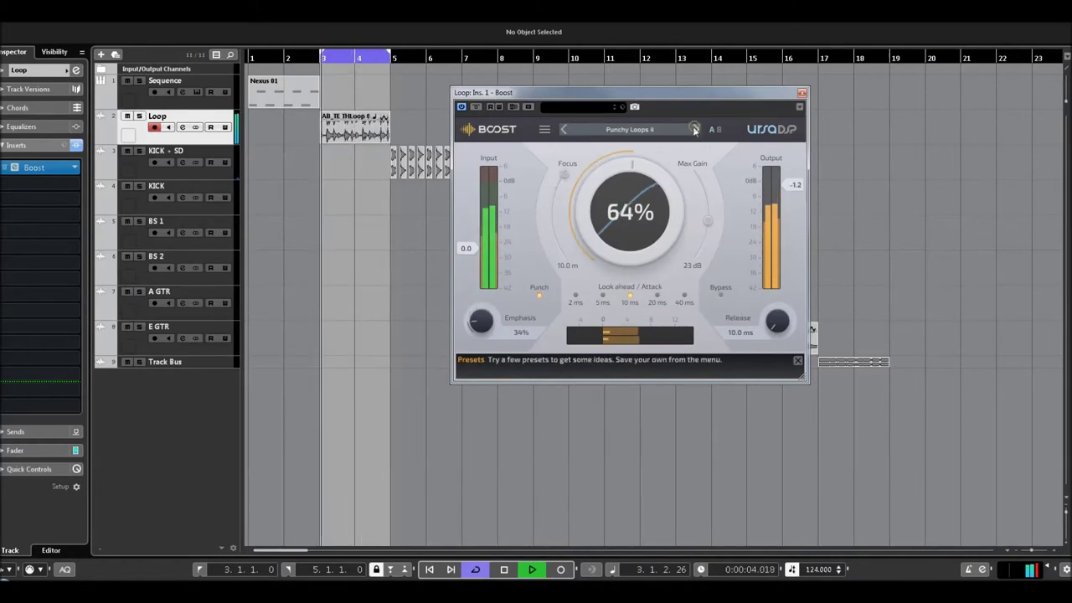
{"action": "left_click", "coordinate": [643, 133]}
{"action": "mouse_move", "coordinate": [639, 142]}
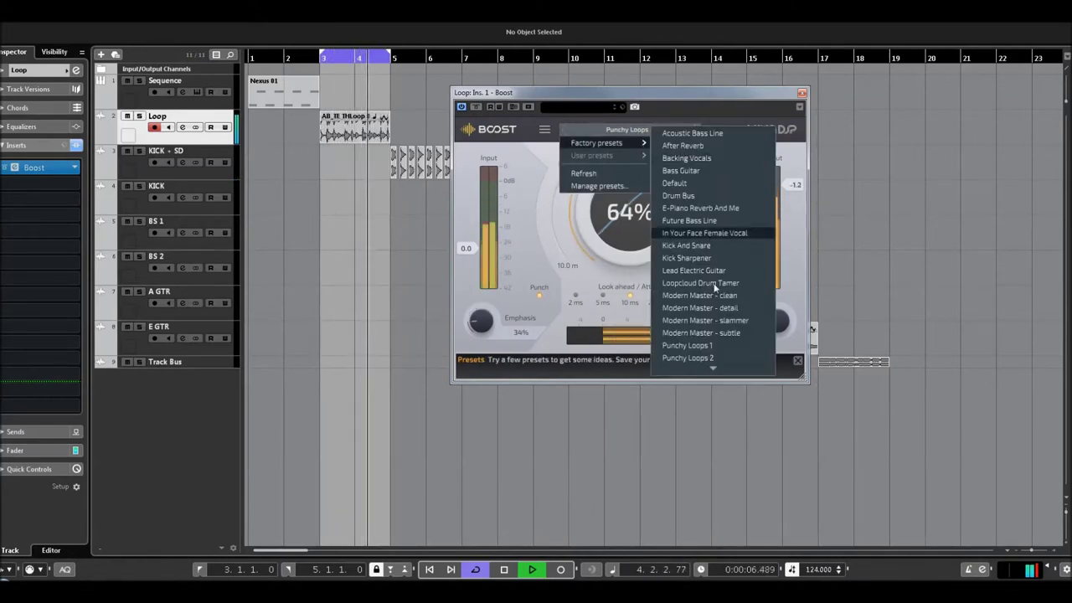
{"action": "mouse_move", "coordinate": [712, 132]}
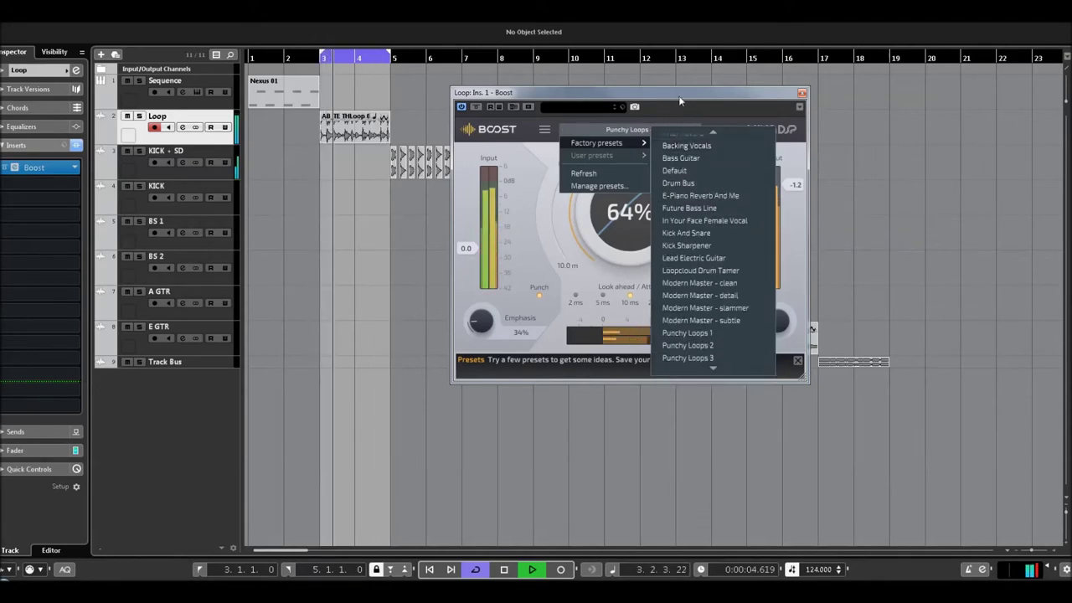
{"action": "scroll", "coordinate": [704, 221], "scroll_direction": "up", "scroll_amount": 1}
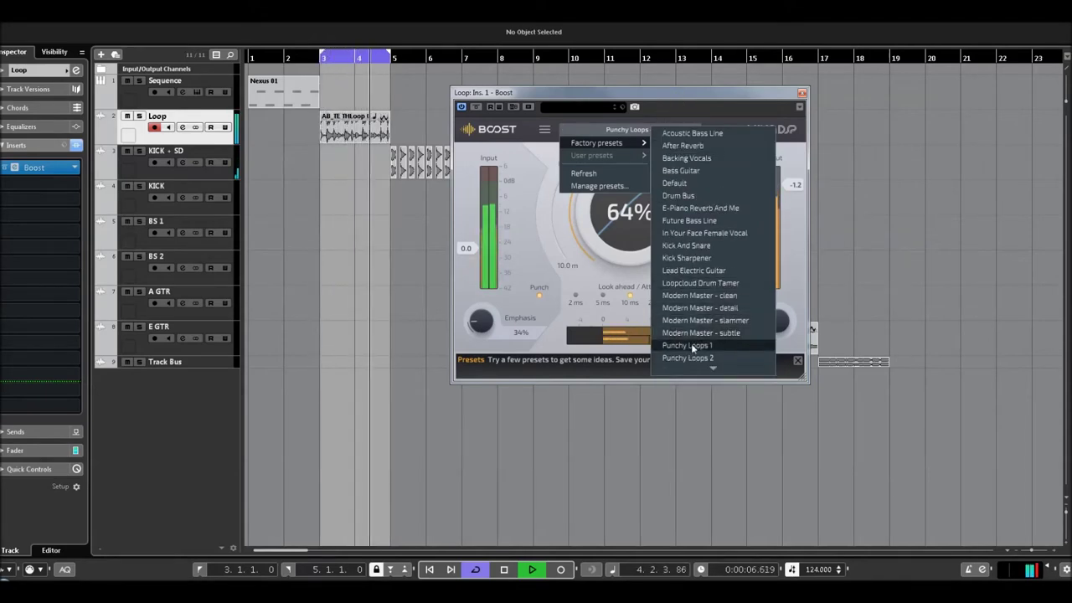
{"action": "left_click", "coordinate": [532, 149]}
{"action": "left_click", "coordinate": [474, 106]}
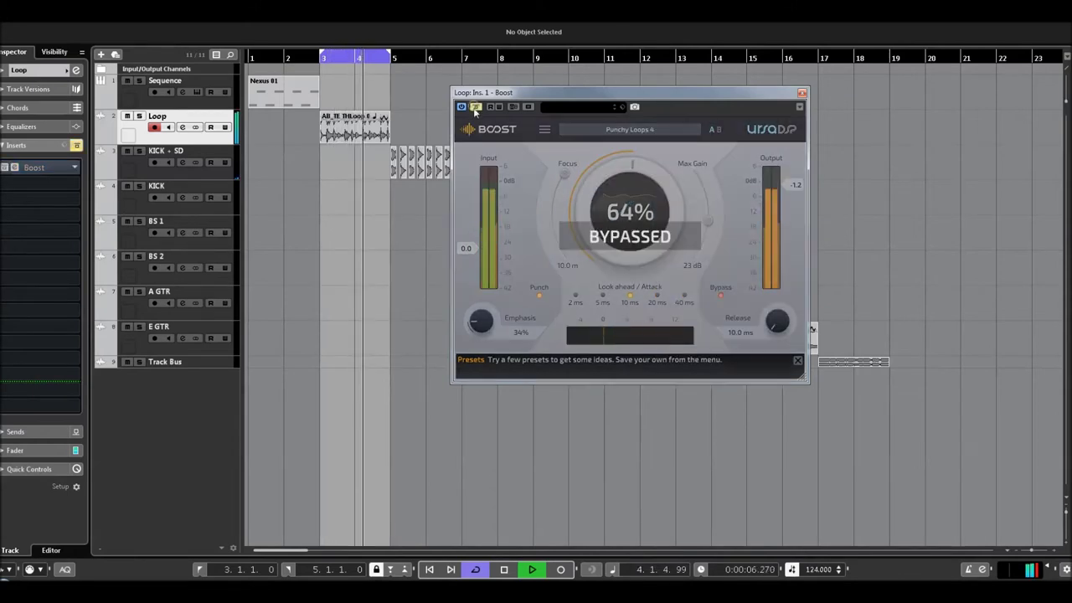
{"action": "left_click", "coordinate": [474, 106]}
Set the Loop track's Boost amount to 100%, Focus to 10 cm and Max Gain to 52 dB.
{"action": "left_click_drag", "start_coordinate": [586, 203], "coordinate": [596, 75]}
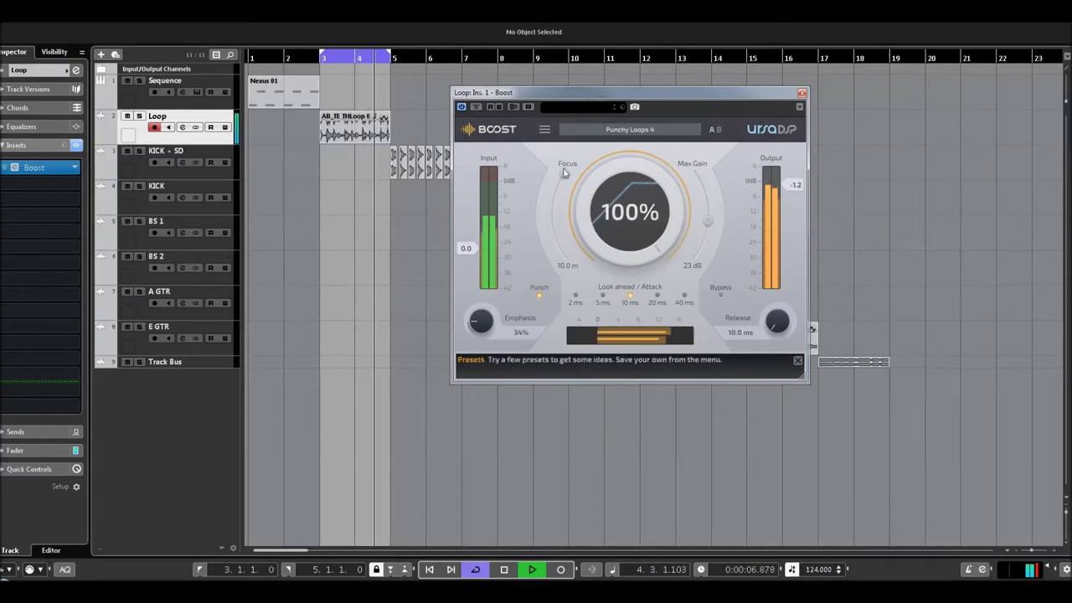
{"action": "left_click_drag", "start_coordinate": [566, 177], "coordinate": [575, 264]}
{"action": "left_click_drag", "start_coordinate": [706, 226], "coordinate": [710, 189]}
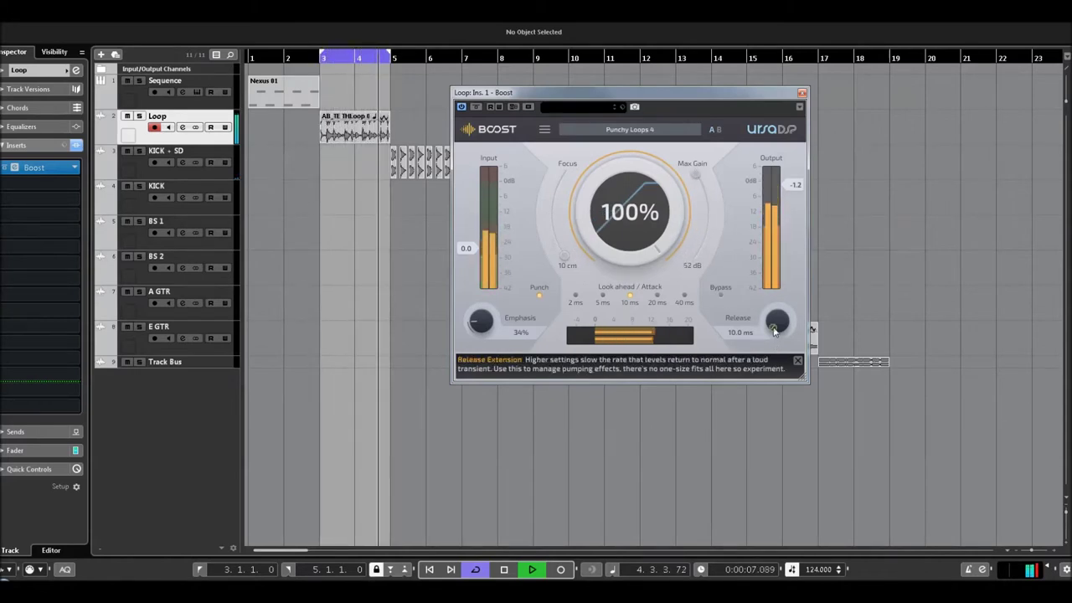
Try a Release of 1010 ms, raise Emphasis to 200%, and set Release to 89.9 ms with a 5 ms look-ahead.
{"action": "left_click_drag", "start_coordinate": [774, 299], "coordinate": [786, 193]}
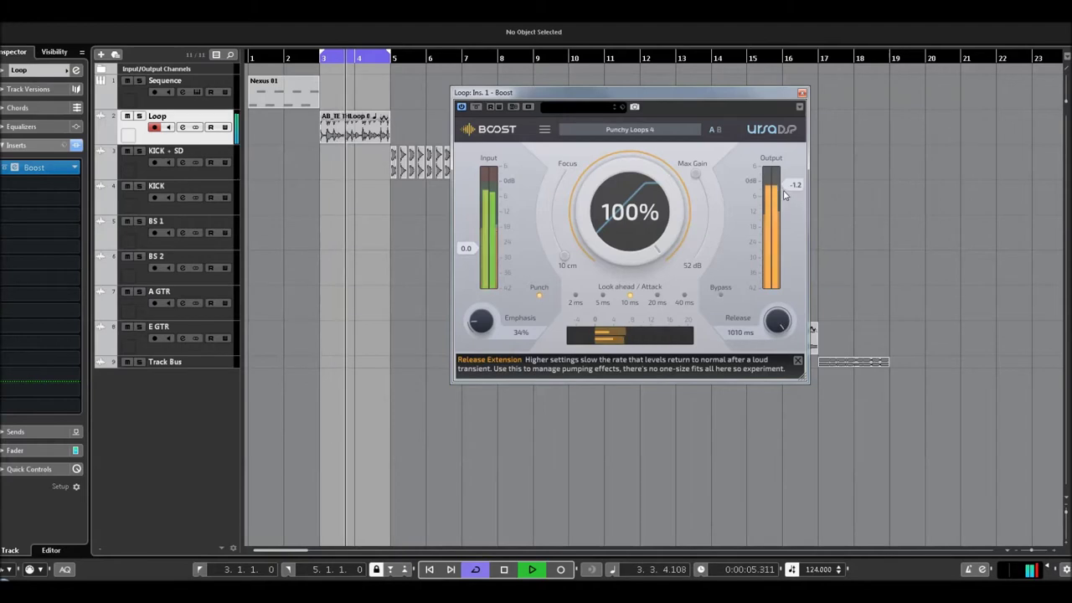
{"action": "left_click_drag", "start_coordinate": [481, 322], "coordinate": [503, 247]}
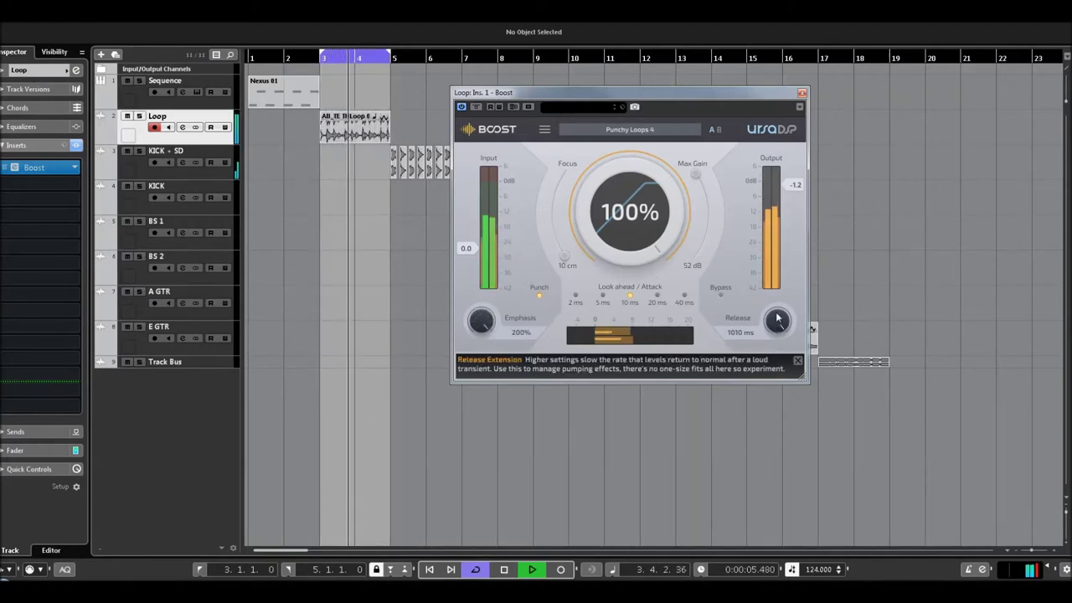
{"action": "left_click_drag", "start_coordinate": [780, 343], "coordinate": [796, 411]}
{"action": "left_click", "coordinate": [601, 295]}
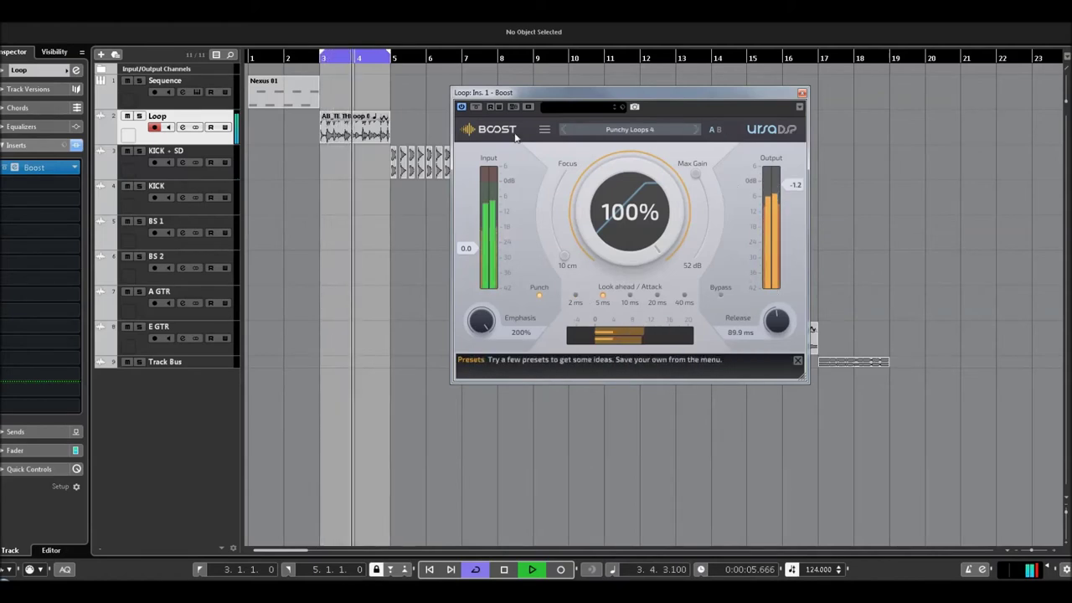
Compare the Loop track with Boost bypassed and active, and with Punch off and on.
{"action": "left_click", "coordinate": [478, 108]}
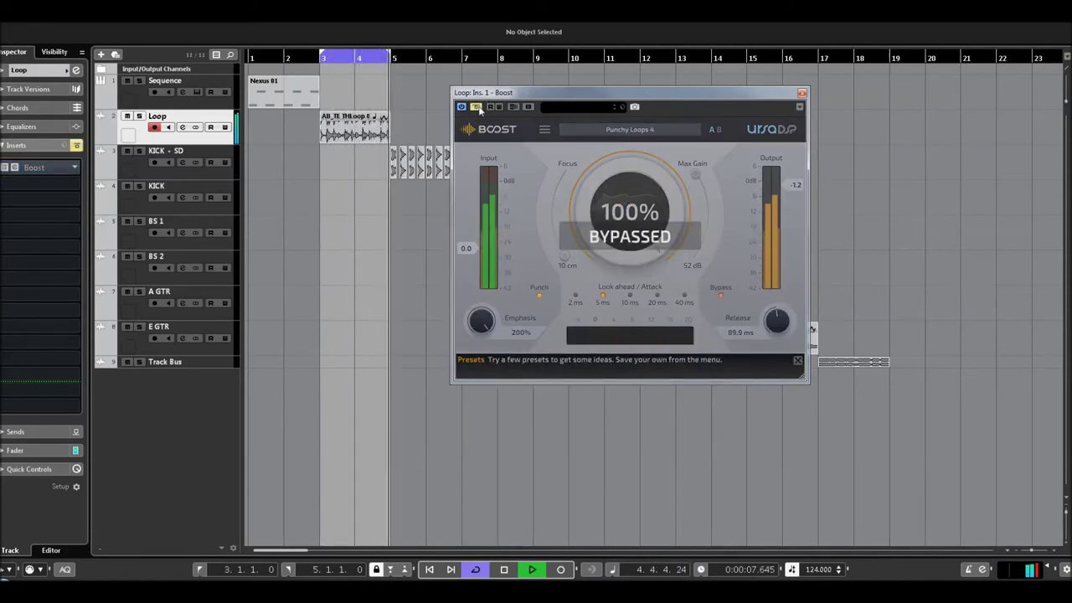
{"action": "left_click", "coordinate": [479, 108]}
{"action": "left_click", "coordinate": [539, 296]}
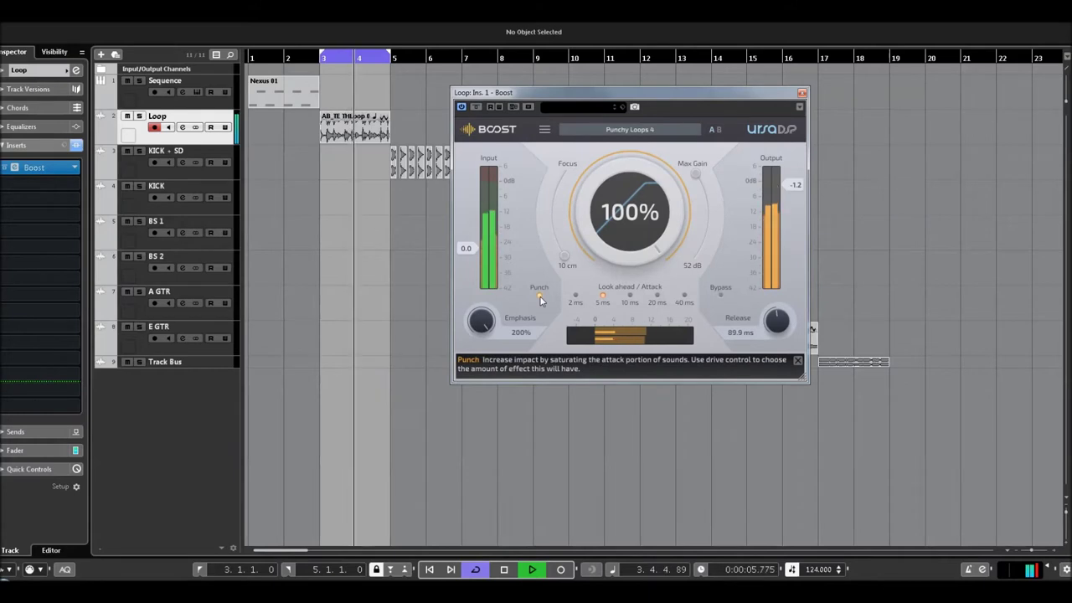
{"action": "left_click", "coordinate": [539, 296]}
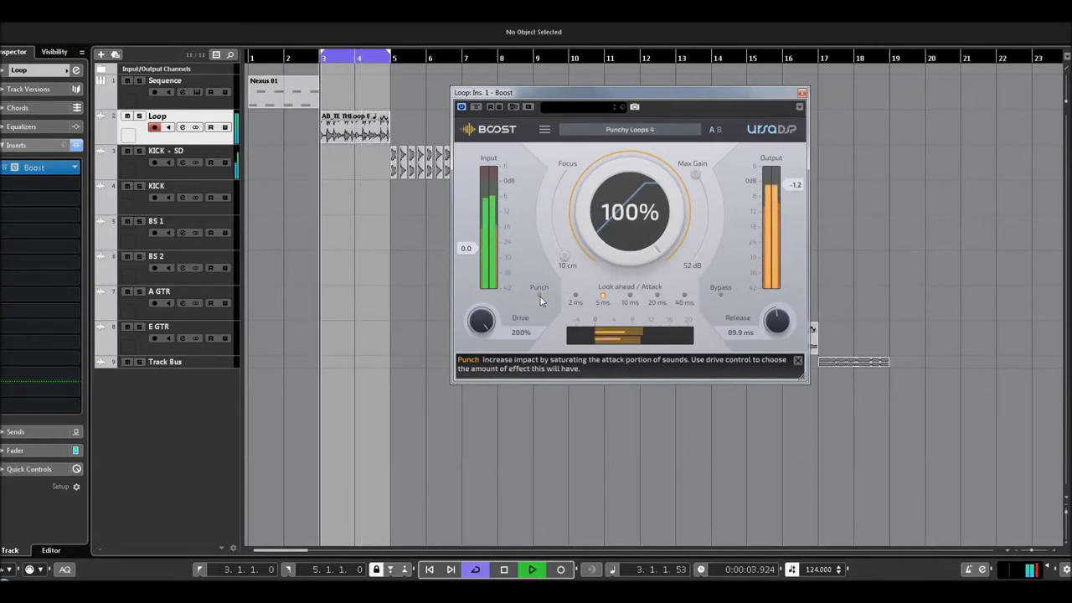
Set the Loop track's Boost look-ahead to 20 ms, compare it against bypass, and close the plug-in with playback stopped.
{"action": "left_click", "coordinate": [657, 296]}
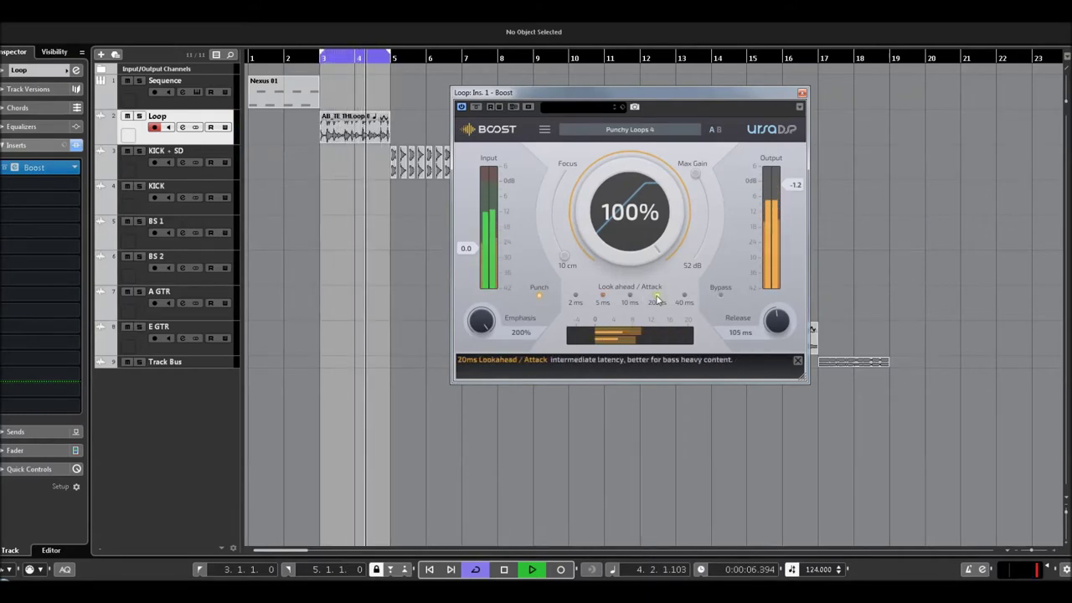
{"action": "left_click", "coordinate": [720, 295]}
{"action": "left_click", "coordinate": [720, 294]}
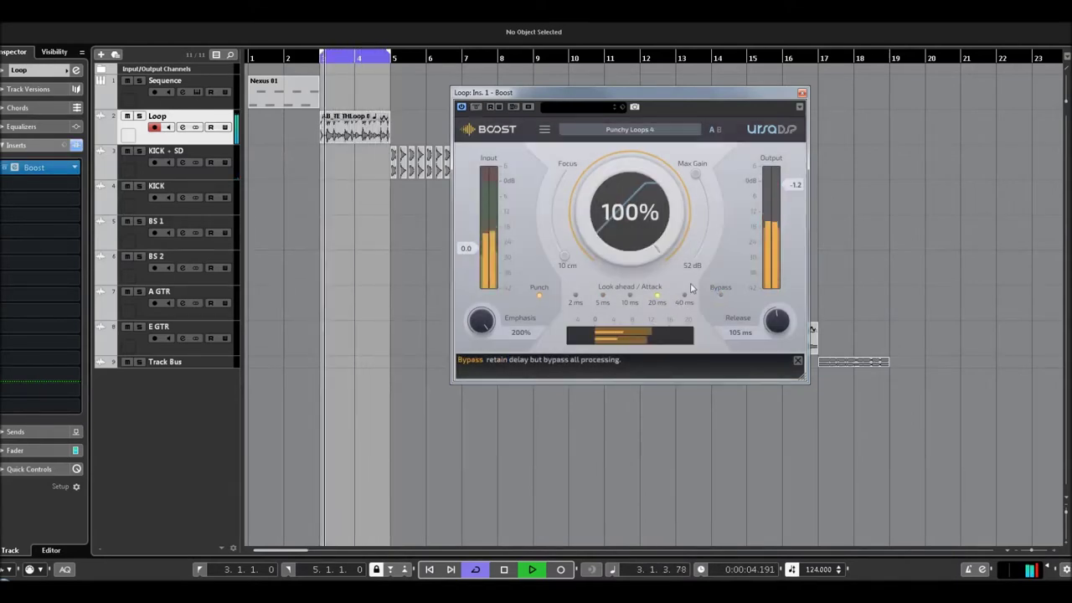
{"action": "key", "text": "space"}
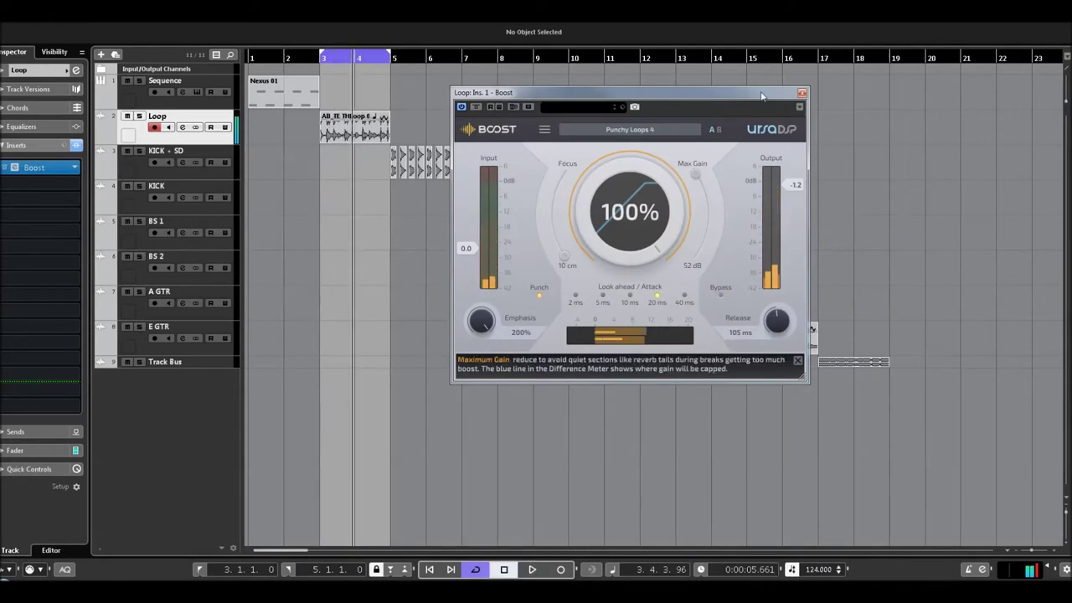
{"action": "left_click", "coordinate": [801, 93]}
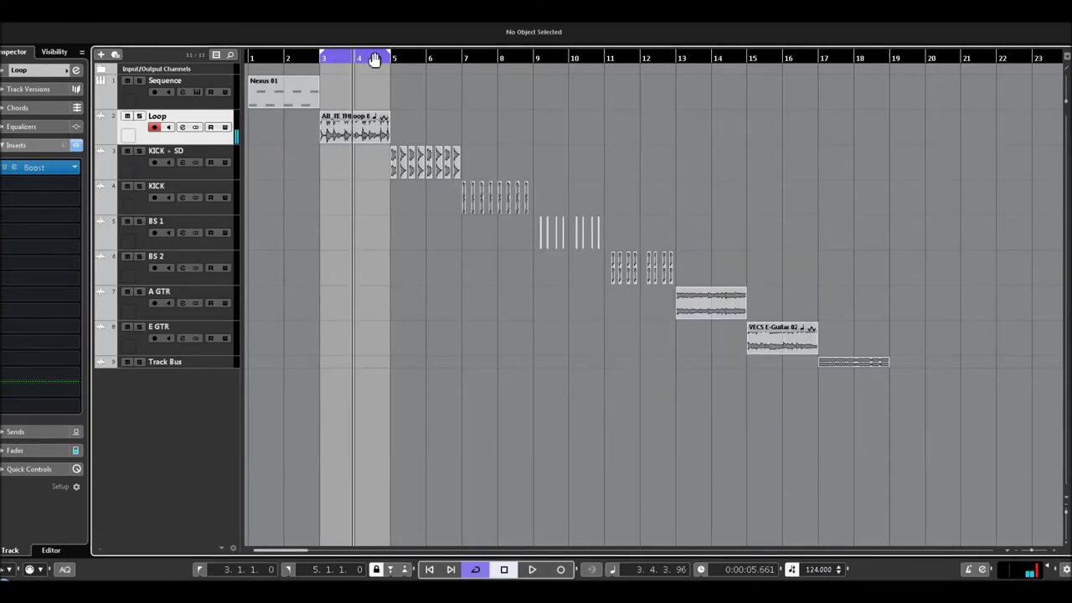
Move the cycle range to bars 5–7, select the KICK + SD track and start playback from bar 5.
{"action": "left_click_drag", "start_coordinate": [431, 59], "coordinate": [431, 59]}
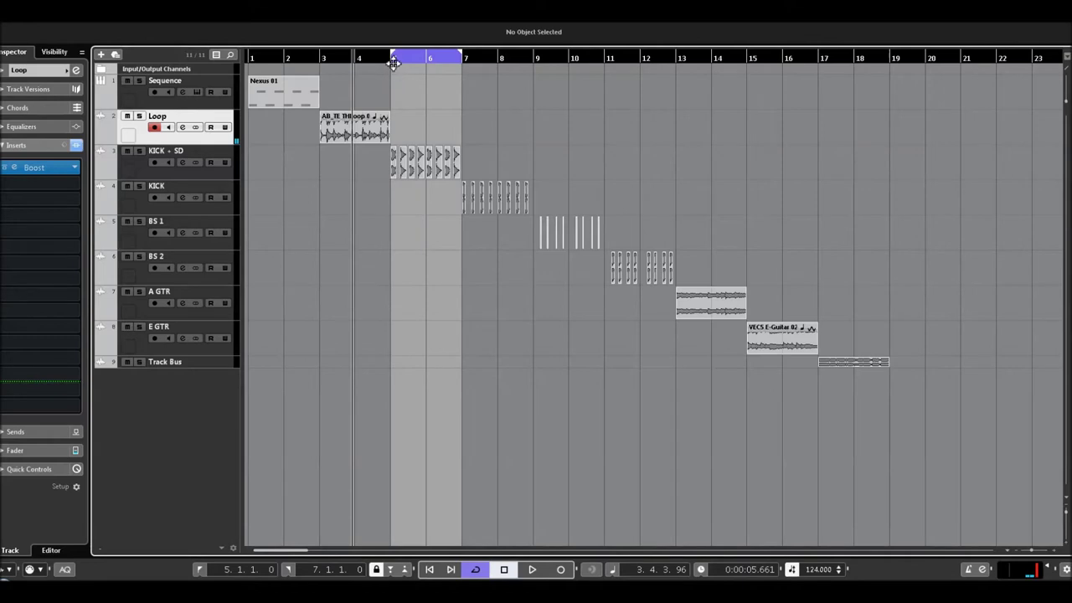
{"action": "left_click", "coordinate": [194, 166]}
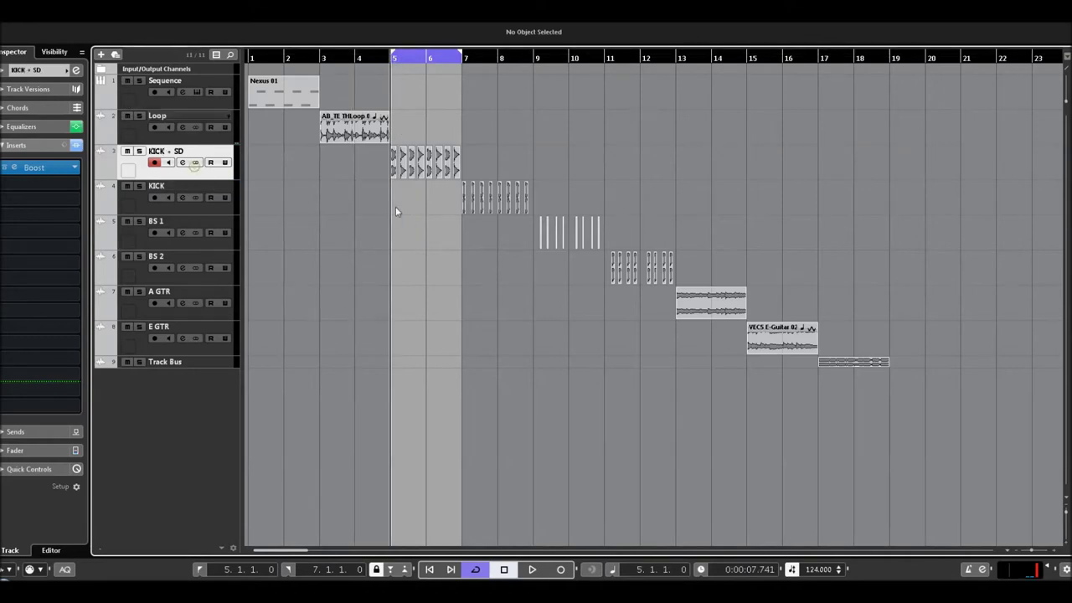
{"action": "key", "text": "space"}
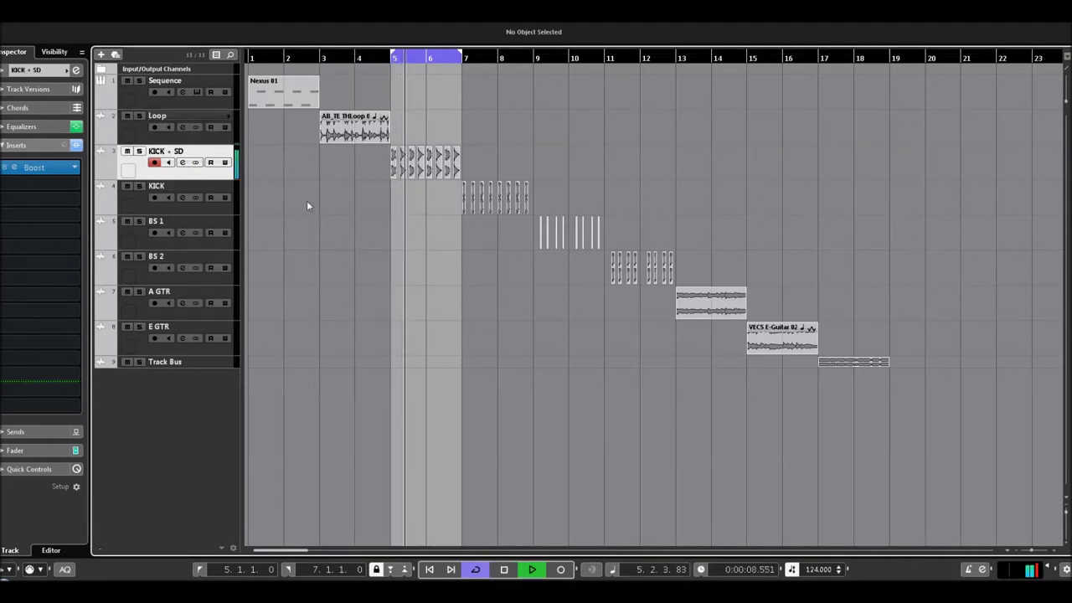
Open Boost on the KICK + SD track and compare its Kick And Snare preset against bypass.
{"action": "left_click", "coordinate": [15, 166]}
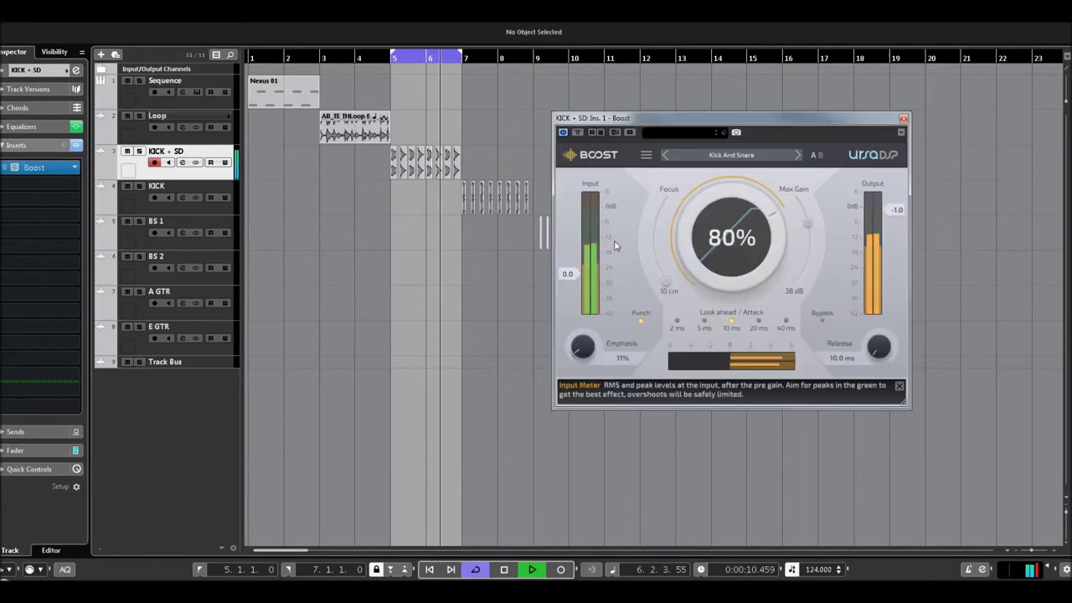
{"action": "left_click", "coordinate": [577, 132]}
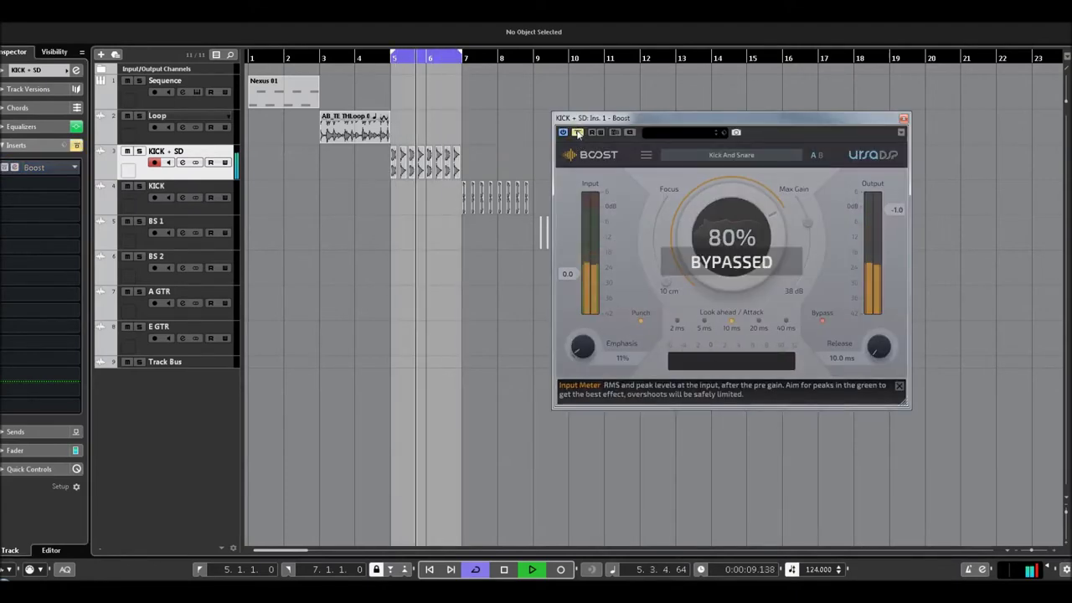
{"action": "left_click", "coordinate": [577, 132]}
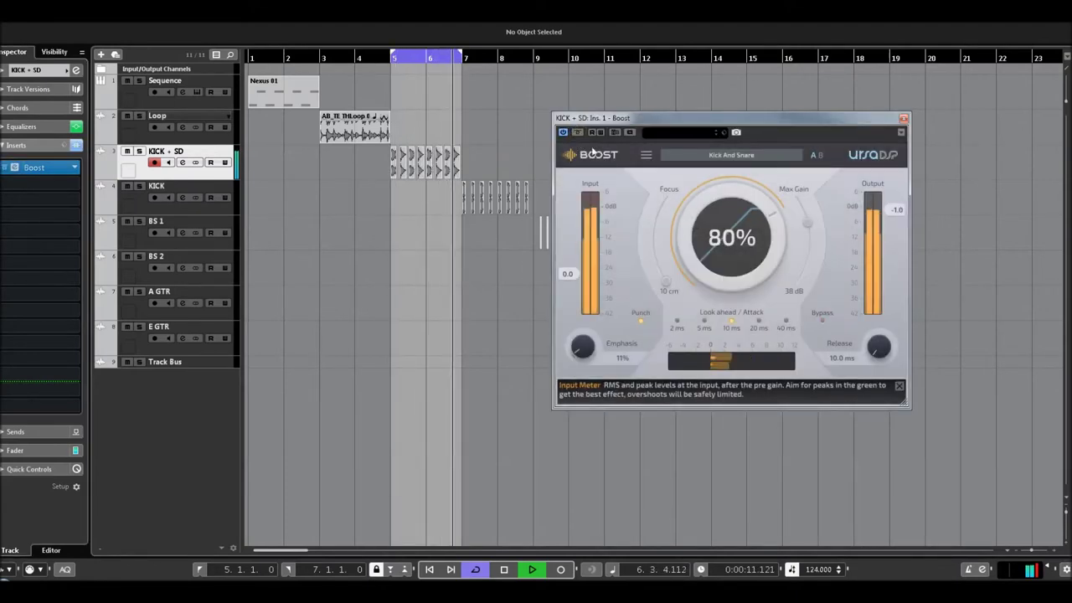
Set the KICK + SD track's Boost amount to 100%, then try Max Gain at 3.0 dB and 32 dB.
{"action": "left_click_drag", "start_coordinate": [696, 263], "coordinate": [692, 221]}
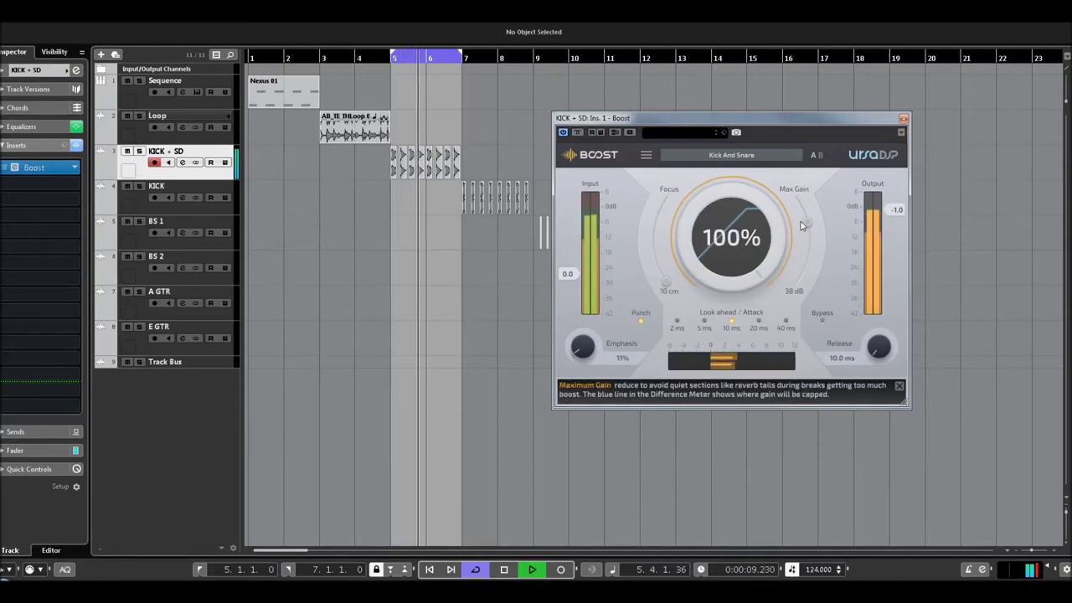
{"action": "left_click_drag", "start_coordinate": [810, 254], "coordinate": [808, 266]}
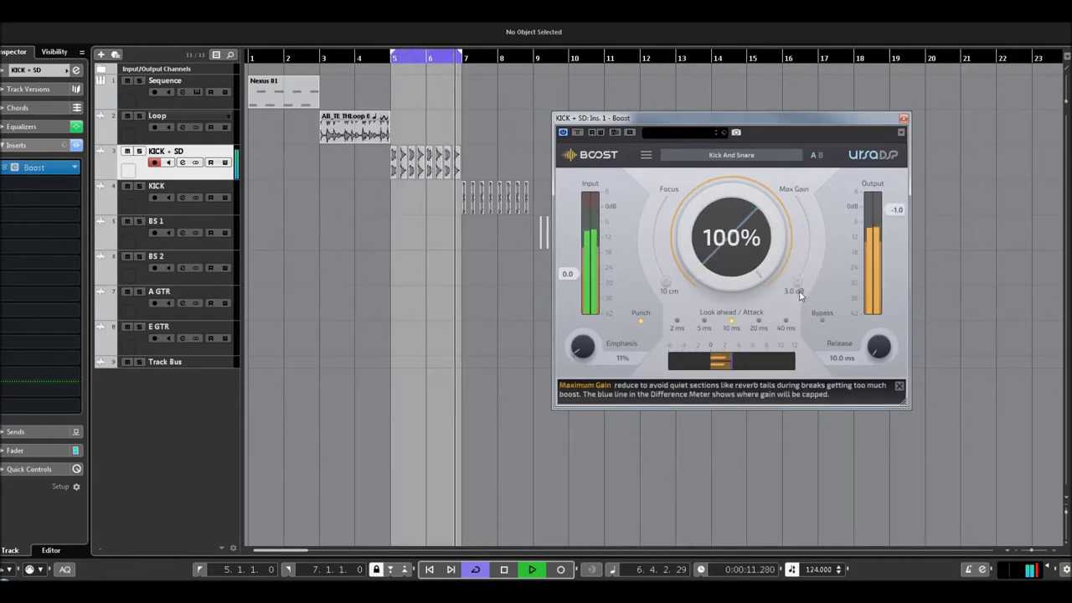
{"action": "left_click_drag", "start_coordinate": [797, 203], "coordinate": [809, 233]}
Set the KICK + SD Boost to 790 ms Release, 200% Emphasis, 10.0 m Focus and 3.0 dB Max Gain.
{"action": "left_click_drag", "start_coordinate": [876, 347], "coordinate": [874, 204]}
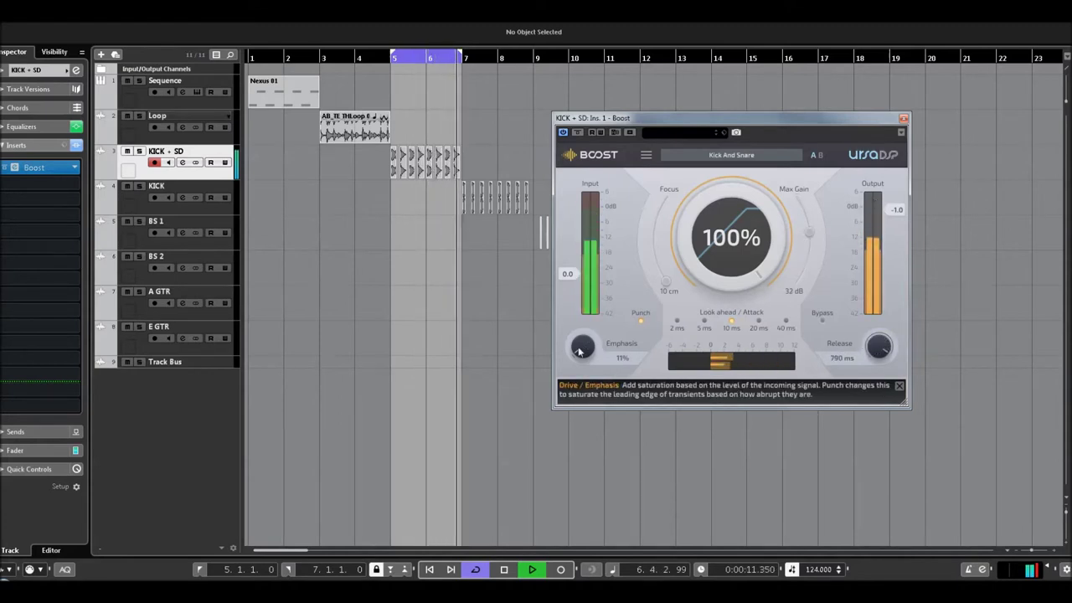
{"action": "left_click_drag", "start_coordinate": [670, 282], "coordinate": [676, 198]}
{"action": "left_click_drag", "start_coordinate": [812, 236], "coordinate": [810, 280]}
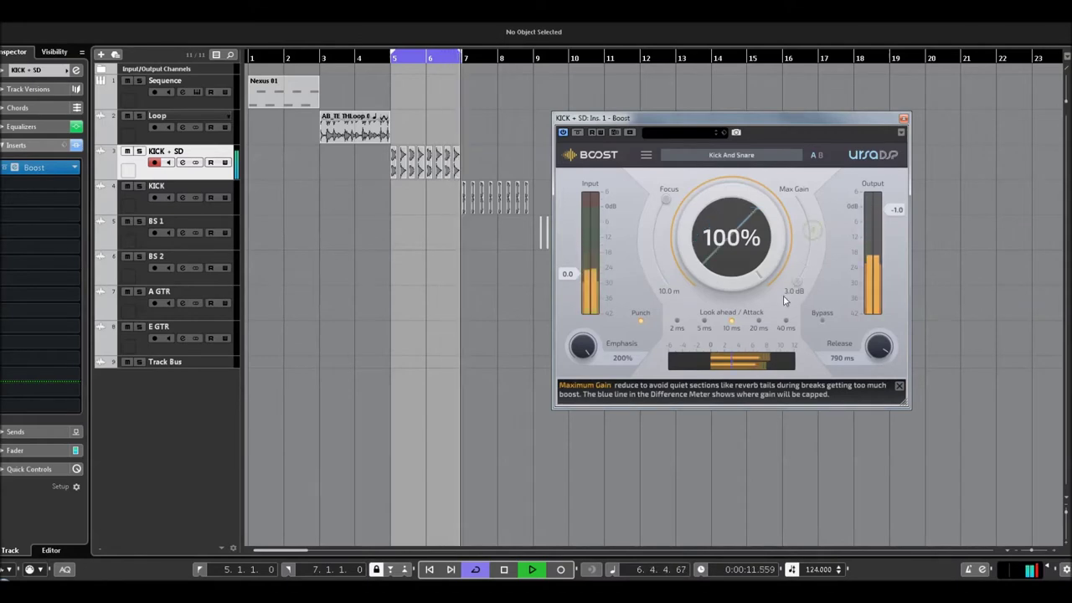
Try look-ahead at 5 ms and 40 ms, set Release to 40.0 ms, and compare the KICK + SD Boost against bypass.
{"action": "left_click", "coordinate": [703, 323]}
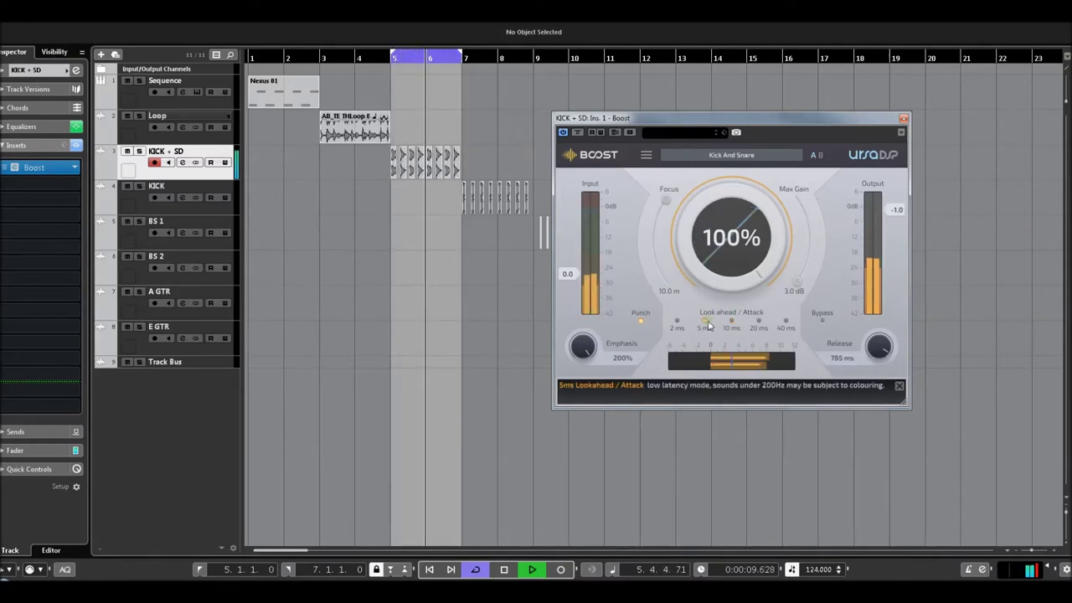
{"action": "left_click", "coordinate": [786, 321]}
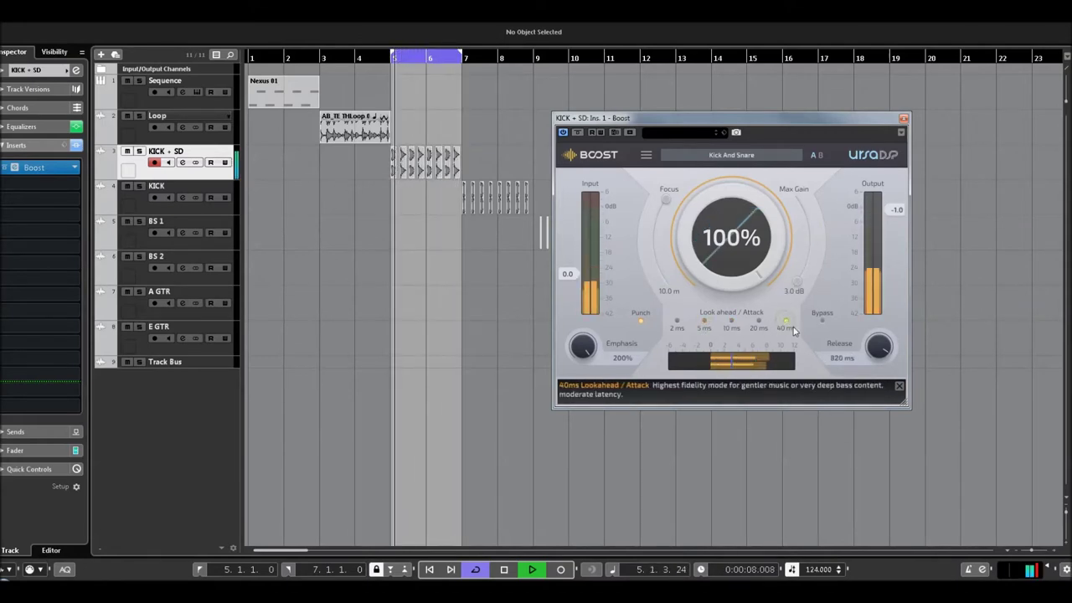
{"action": "left_click_drag", "start_coordinate": [878, 345], "coordinate": [894, 548]}
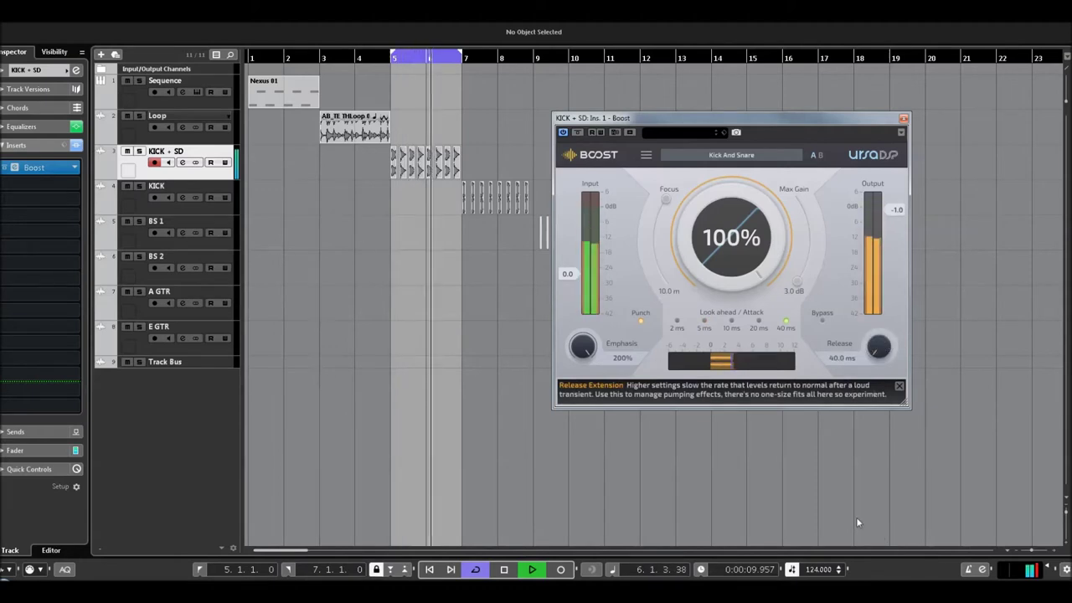
{"action": "left_click", "coordinate": [578, 133]}
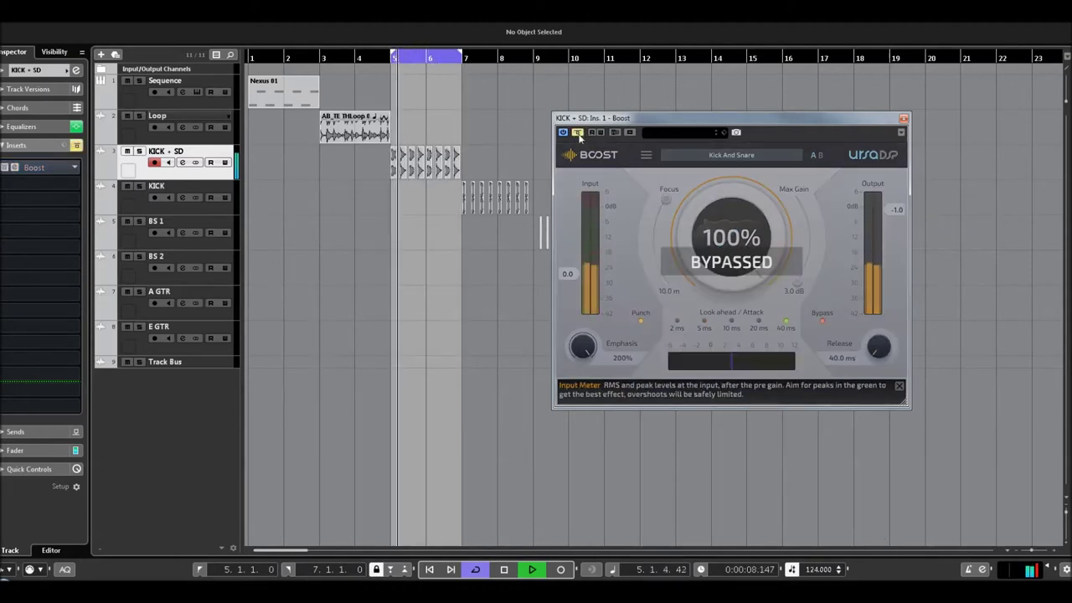
{"action": "left_click", "coordinate": [577, 133]}
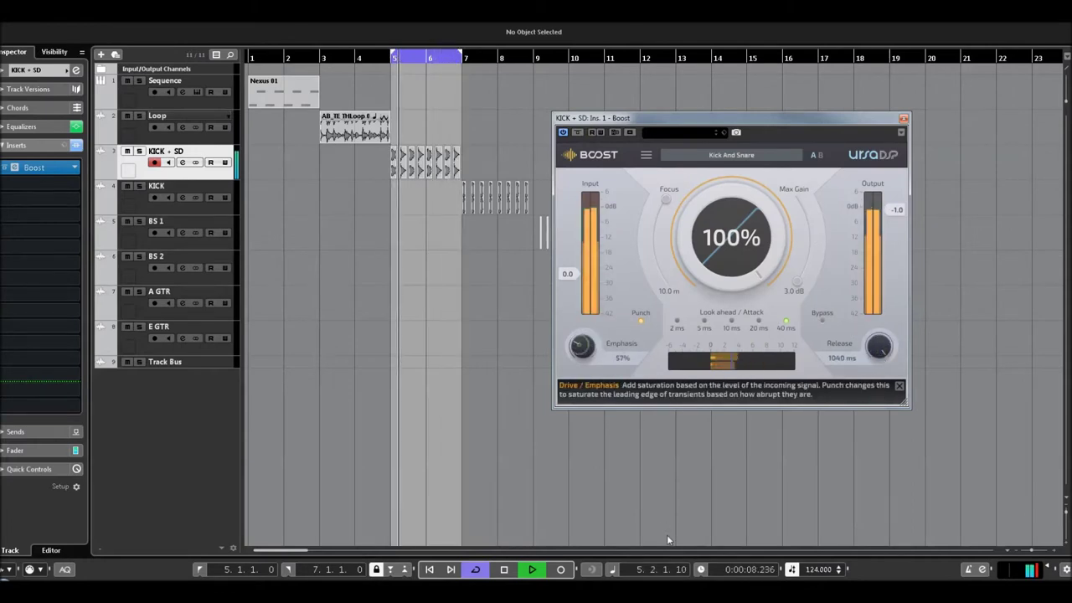
Set the KICK + SD Boost to 10 cm Focus, 29 dB Max Gain and 61% boost amount with a 5 ms look-ahead.
{"action": "left_click_drag", "start_coordinate": [665, 200], "coordinate": [666, 282]}
{"action": "left_click_drag", "start_coordinate": [797, 284], "coordinate": [811, 238]}
{"action": "left_click_drag", "start_coordinate": [741, 276], "coordinate": [775, 433]}
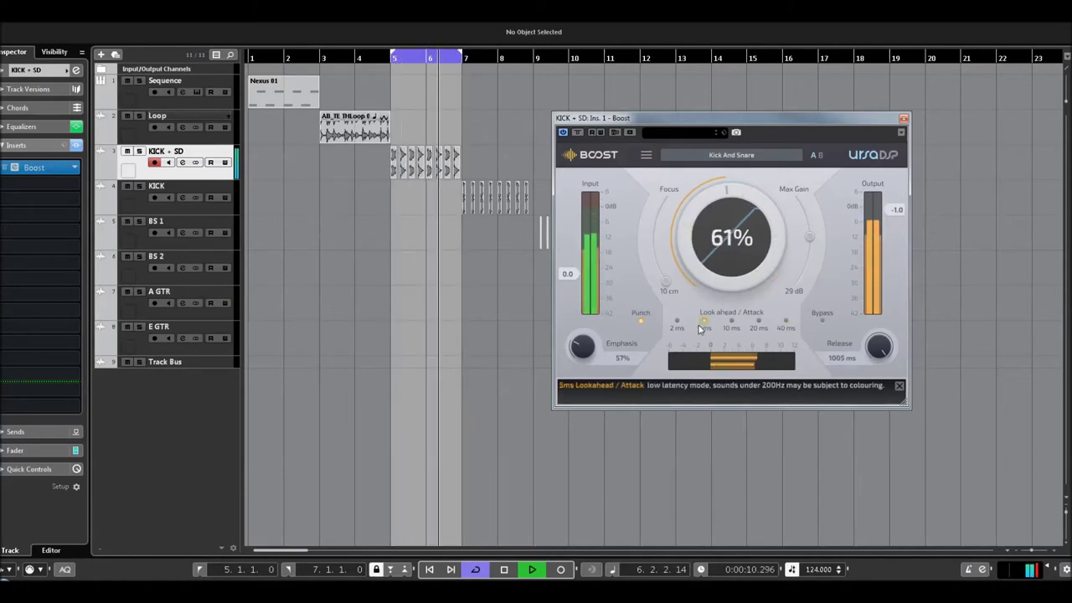
Bypass and close the KICK + SD track's Boost with playback stopped, and move the cycle range to bars 7–9.
{"action": "left_click", "coordinate": [577, 132]}
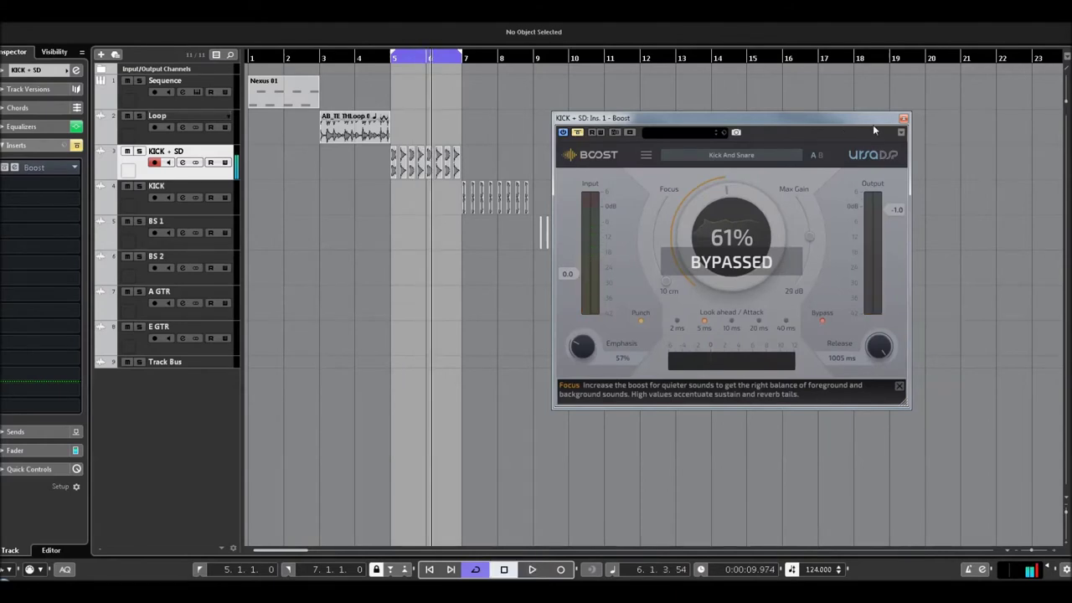
{"action": "left_click", "coordinate": [902, 119]}
{"action": "left_click_drag", "start_coordinate": [449, 55], "coordinate": [521, 55]}
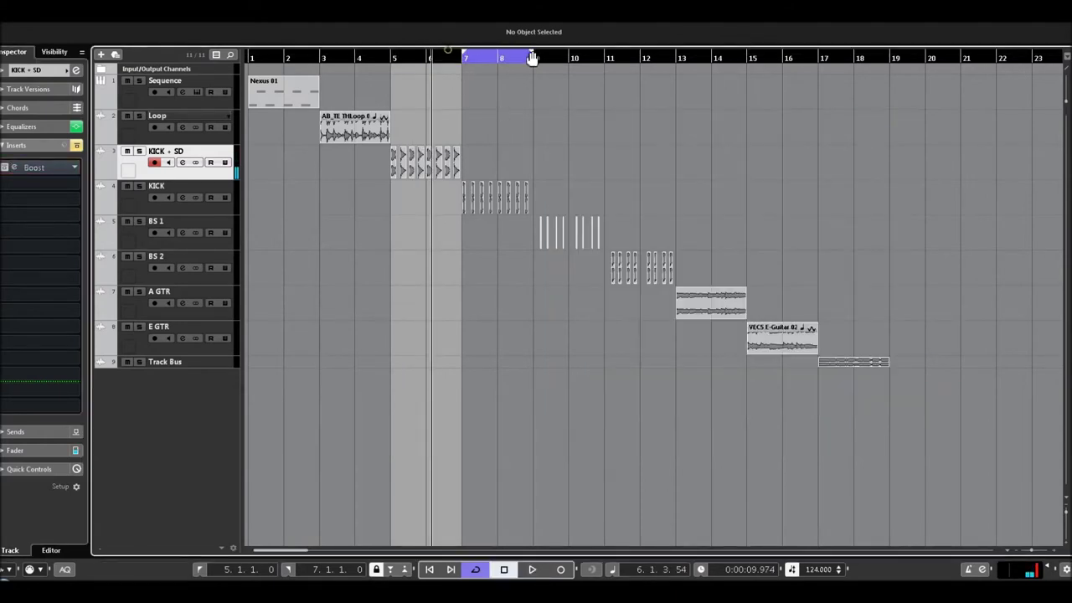
Cue bar 7, open the KICK track's Boost, and compare the looped kick bypassed and active.
{"action": "left_click", "coordinate": [466, 64]}
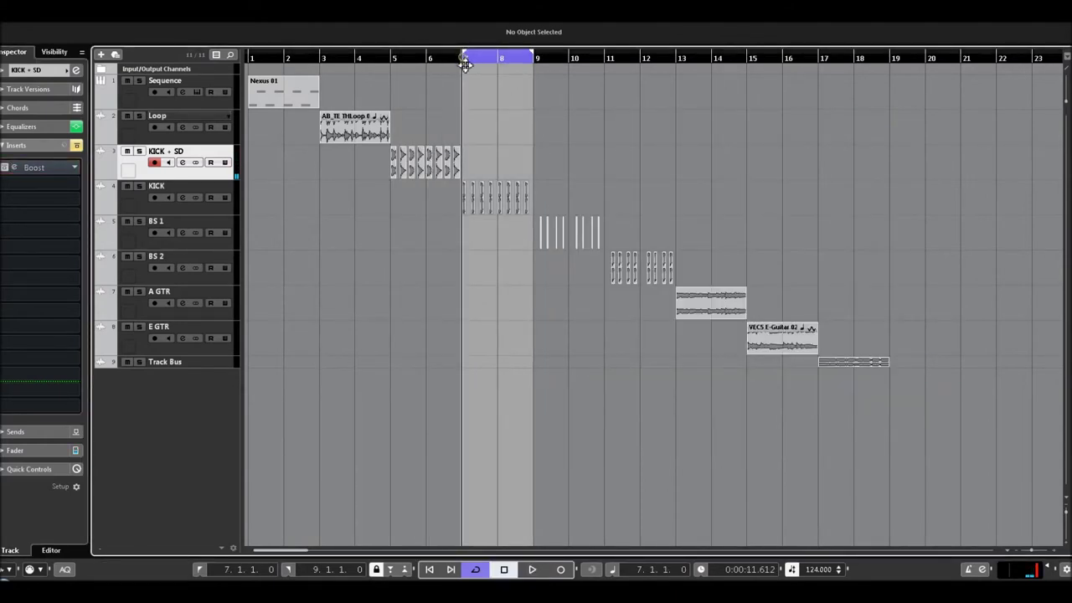
{"action": "left_click", "coordinate": [158, 210]}
{"action": "left_click", "coordinate": [12, 169]}
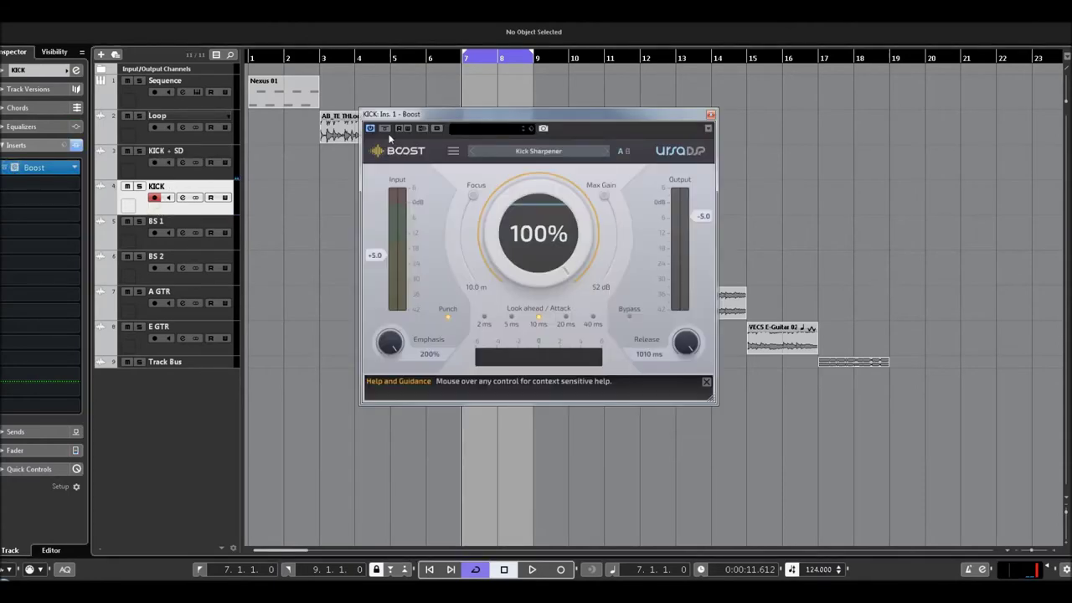
{"action": "left_click", "coordinate": [385, 128]}
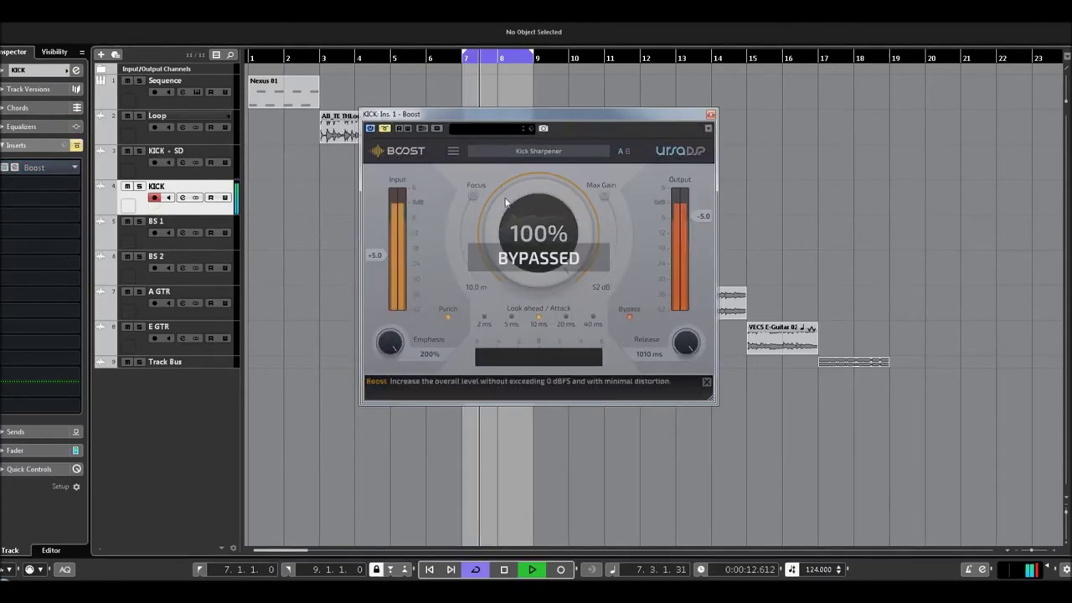
{"action": "left_click_drag", "start_coordinate": [538, 115], "coordinate": [760, 106]}
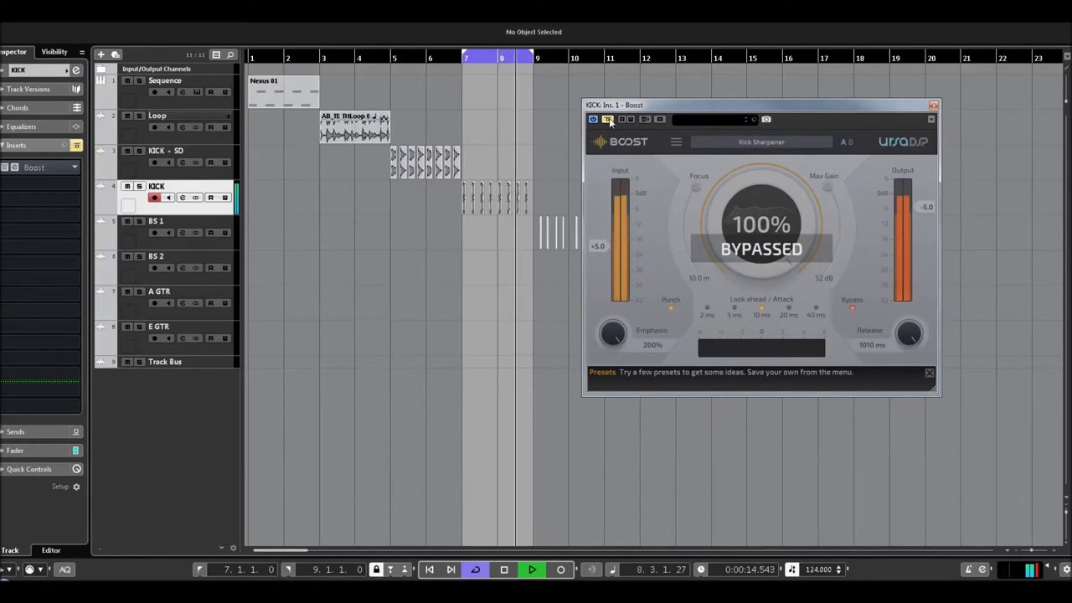
{"action": "left_click", "coordinate": [607, 119]}
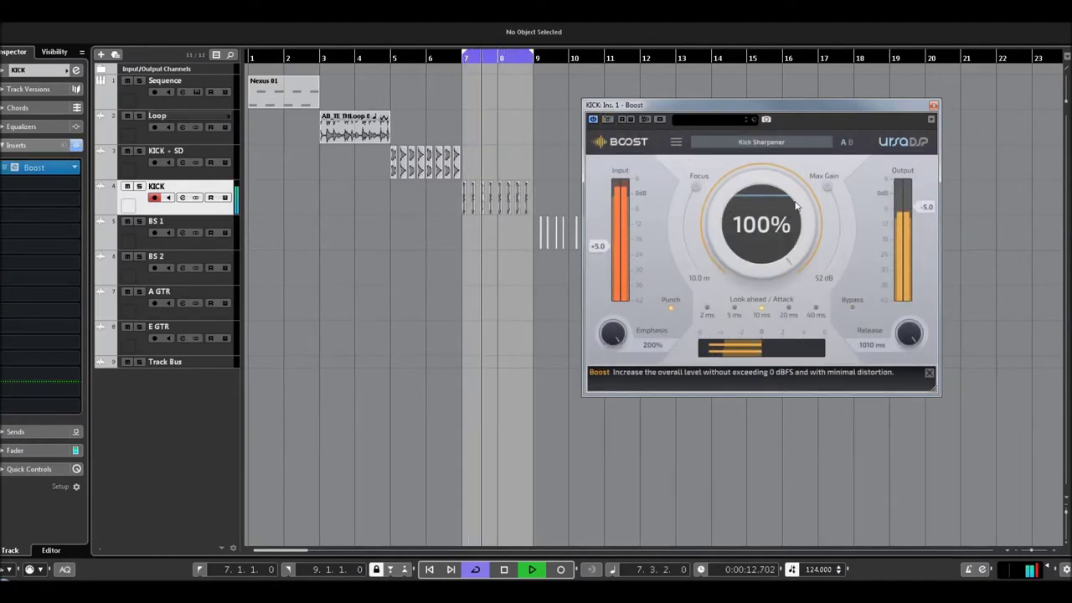
Try the KICK Boost at 10 cm Focus with a 5 ms look-ahead and compare it against bypass.
{"action": "left_click_drag", "start_coordinate": [696, 190], "coordinate": [695, 191]}
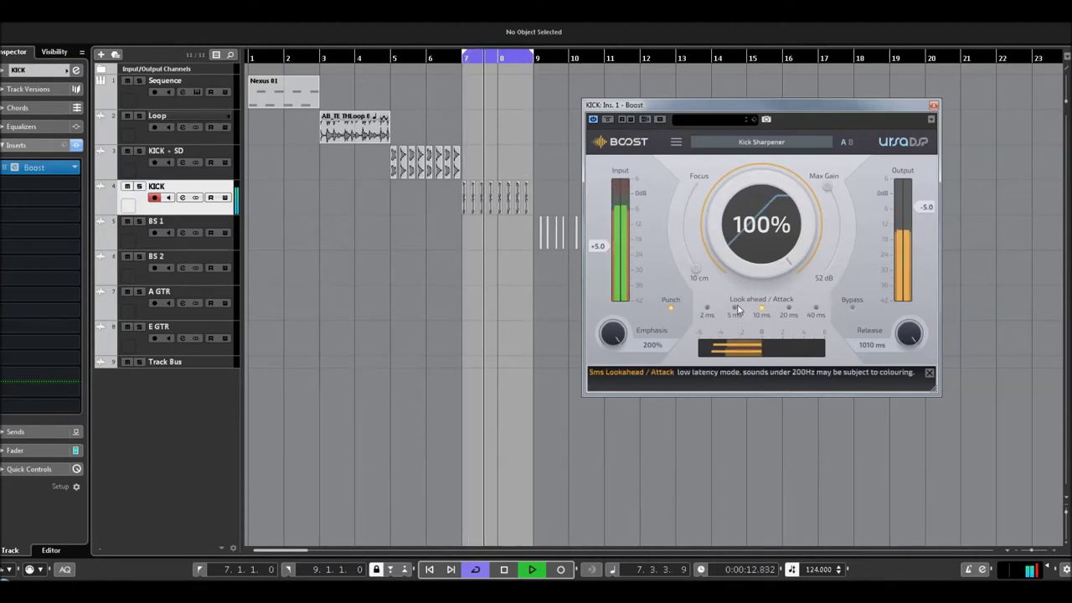
{"action": "left_click", "coordinate": [733, 308]}
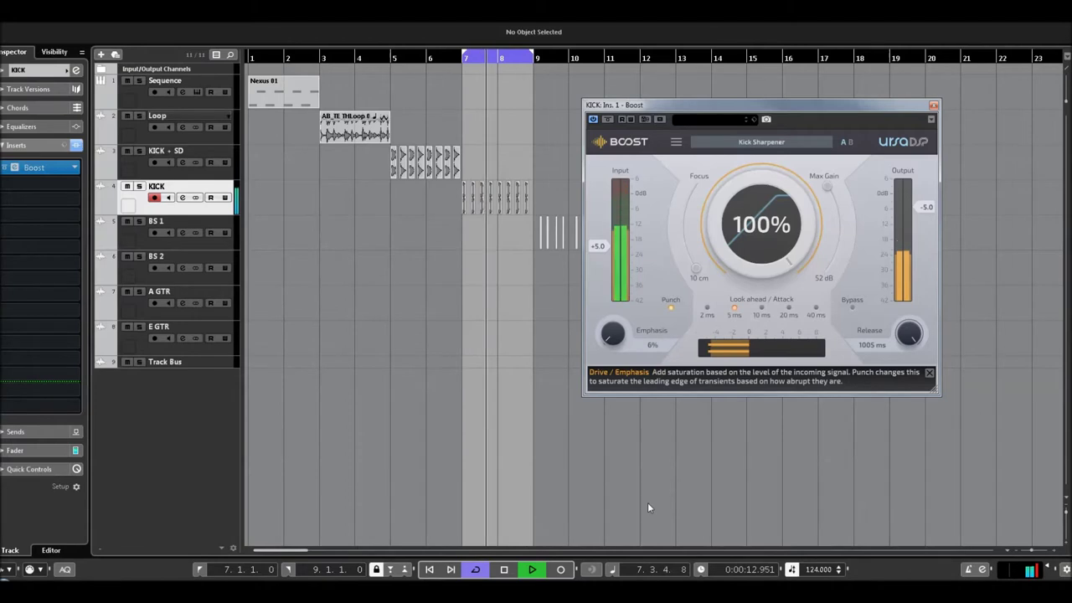
{"action": "left_click", "coordinate": [608, 118]}
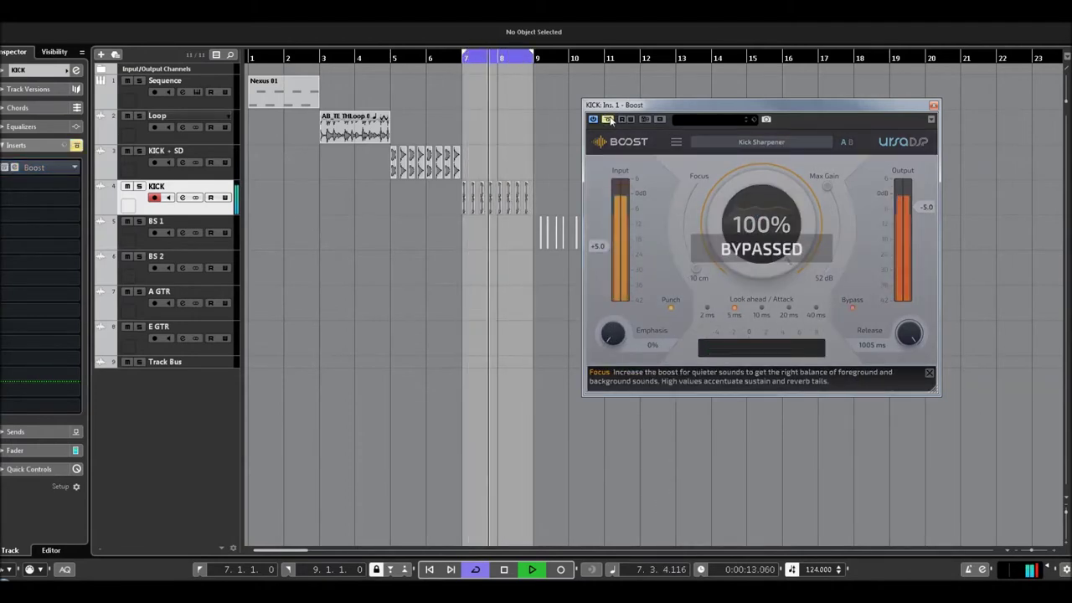
{"action": "left_click", "coordinate": [609, 120]}
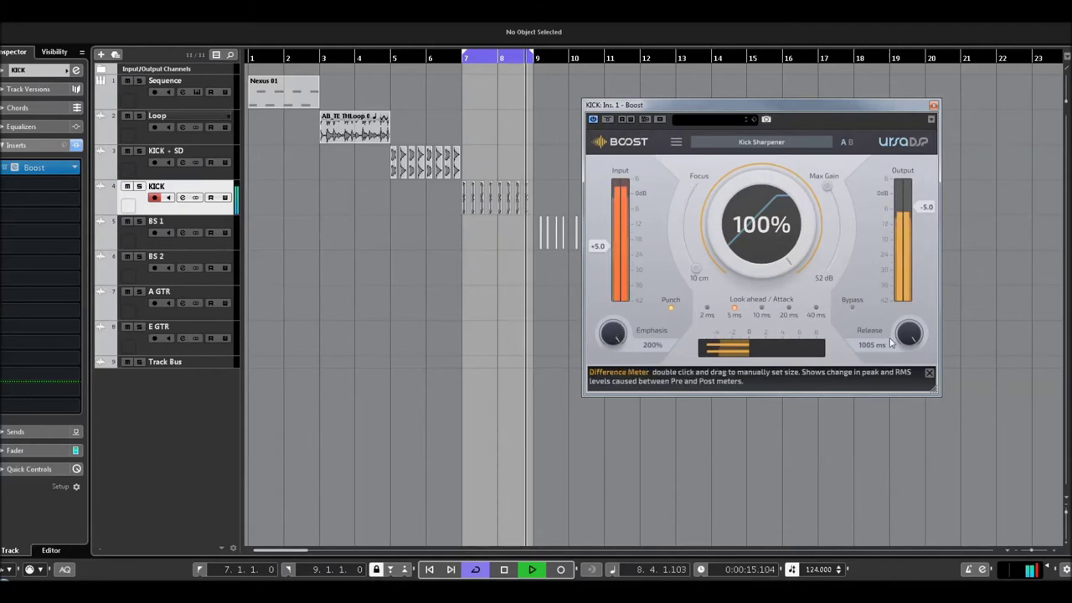
Compare the KICK Boost against bypass at 2.4 m Focus and 20 ms look-ahead, and try 20.0 ms Release with 10.0 m Focus.
{"action": "left_click_drag", "start_coordinate": [696, 269], "coordinate": [696, 214]}
{"action": "left_click", "coordinate": [608, 119]}
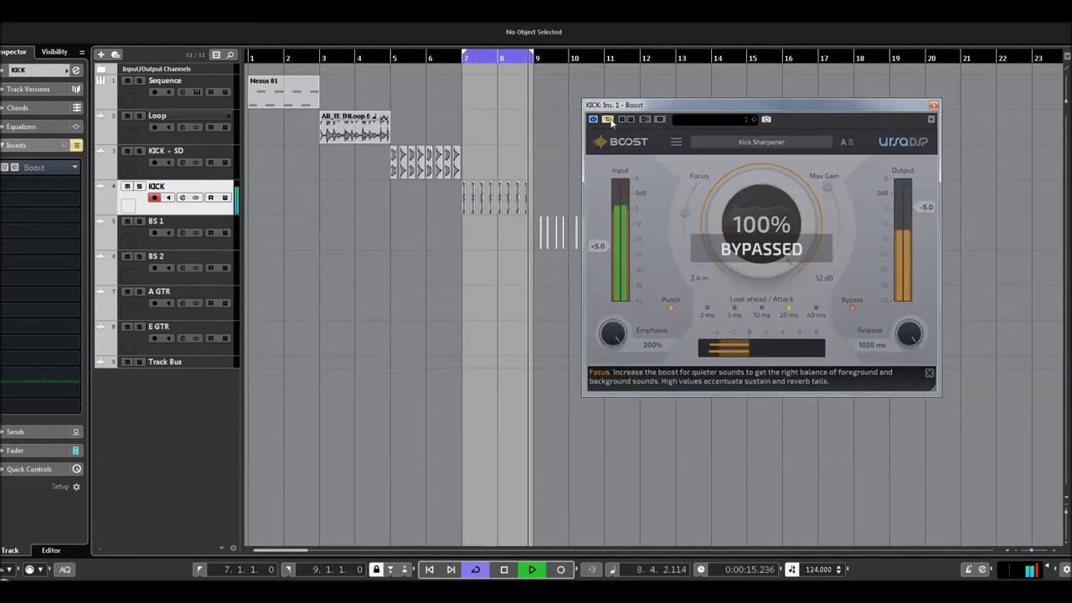
{"action": "left_click", "coordinate": [609, 120]}
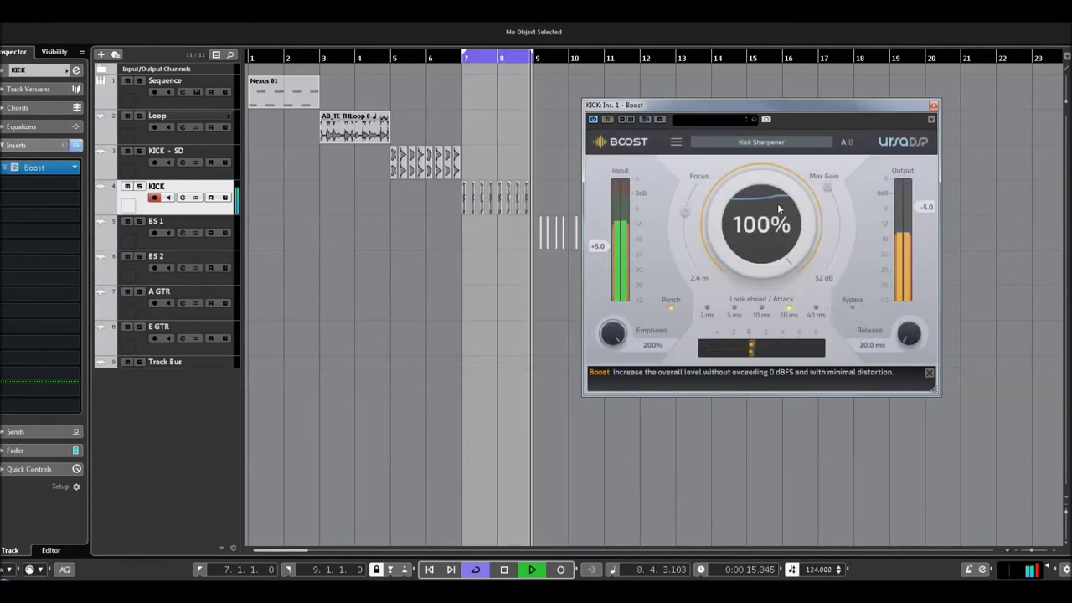
{"action": "left_click_drag", "start_coordinate": [685, 210], "coordinate": [713, 158]}
{"action": "mouse_move", "coordinate": [827, 187]}
{"action": "left_mouse_down"}
{"action": "mouse_move", "coordinate": [856, 264]}
{"action": "mouse_move", "coordinate": [817, 171]}
{"action": "left_mouse_up"}
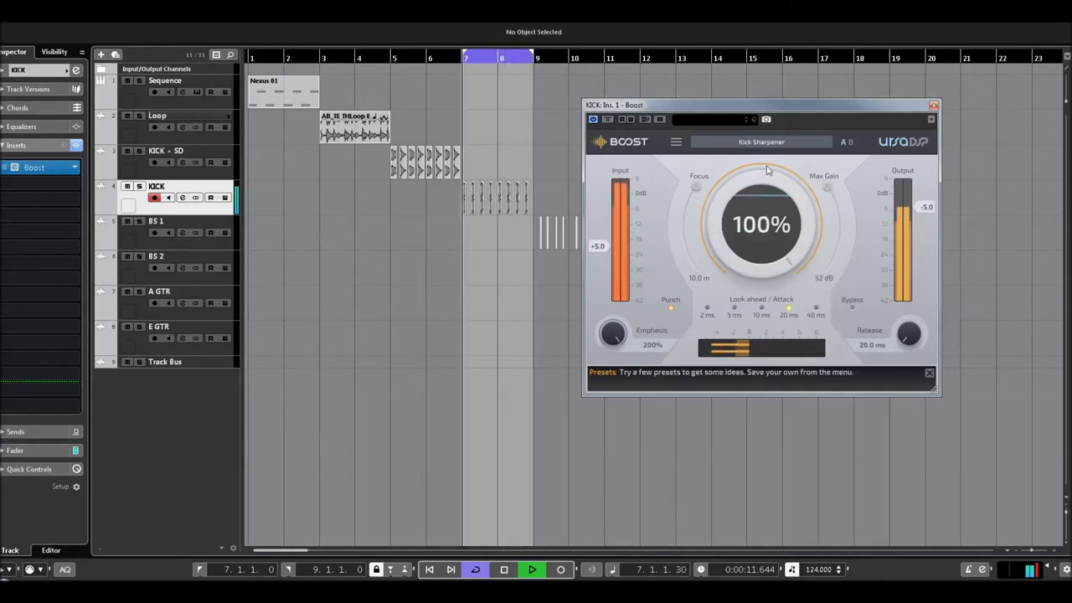
Set the KICK Boost to 10 cm Focus, 40 ms look-ahead, 291 ms Release and 172% Emphasis, and compare it against bypass.
{"action": "left_click_drag", "start_coordinate": [696, 186], "coordinate": [723, 306]}
{"action": "left_click", "coordinate": [813, 314]}
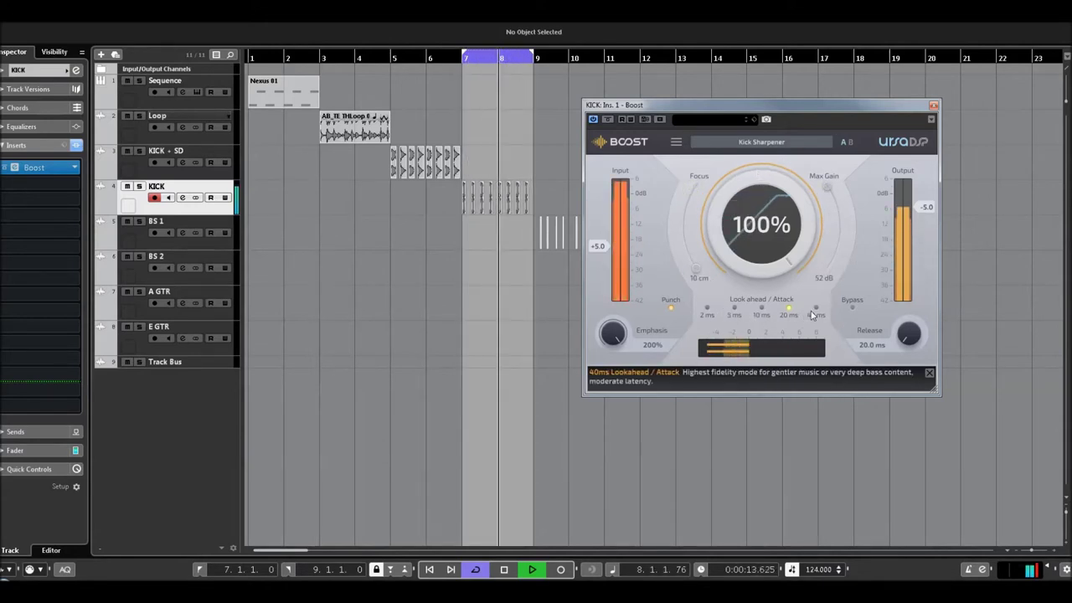
{"action": "left_click_drag", "start_coordinate": [908, 334], "coordinate": [920, 278]}
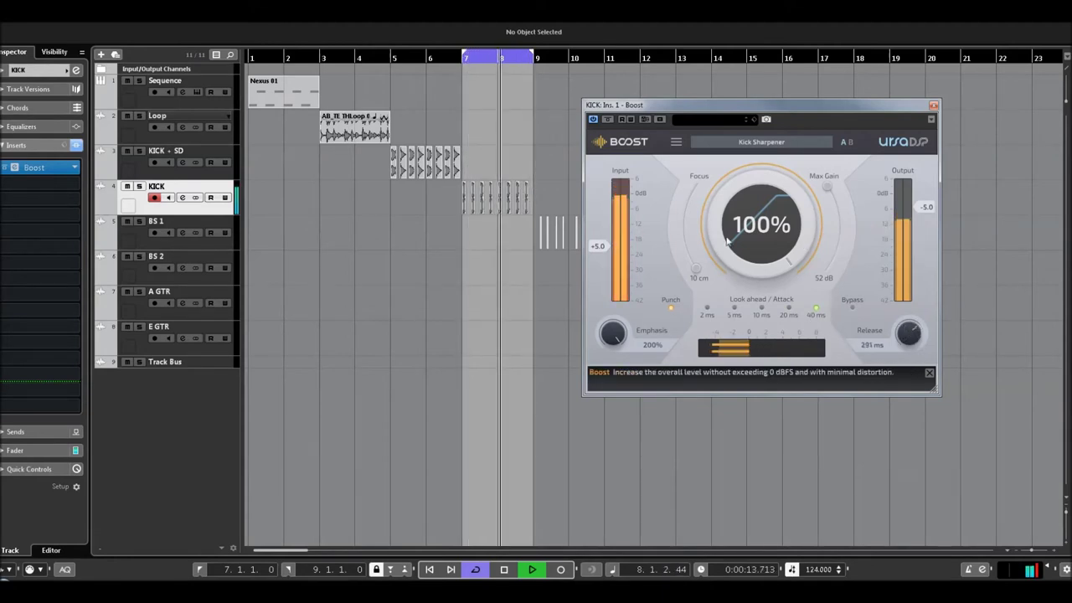
{"action": "left_click", "coordinate": [608, 119]}
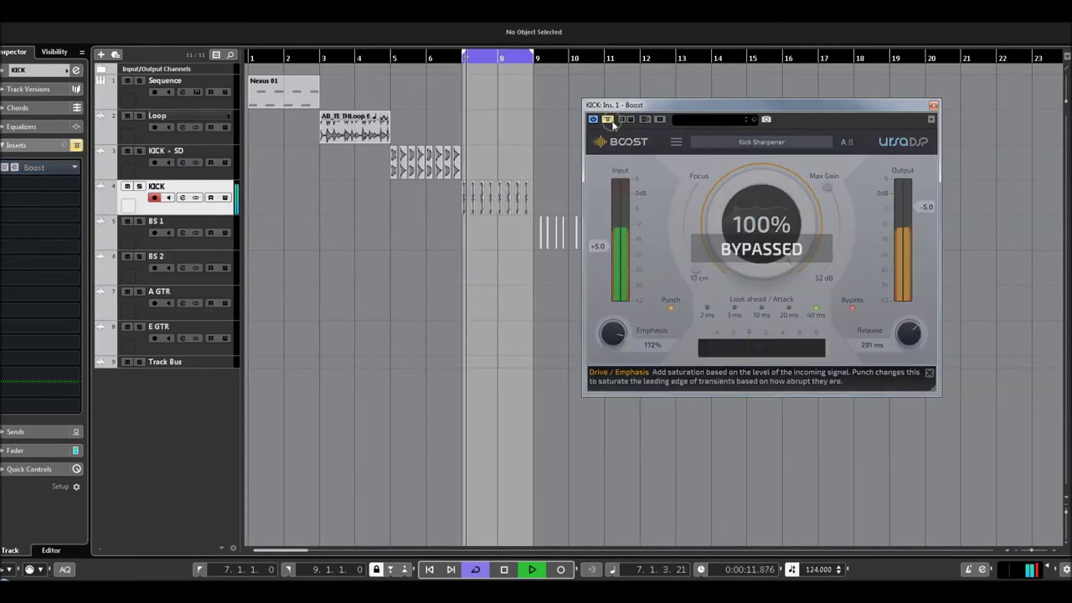
{"action": "left_click", "coordinate": [608, 120]}
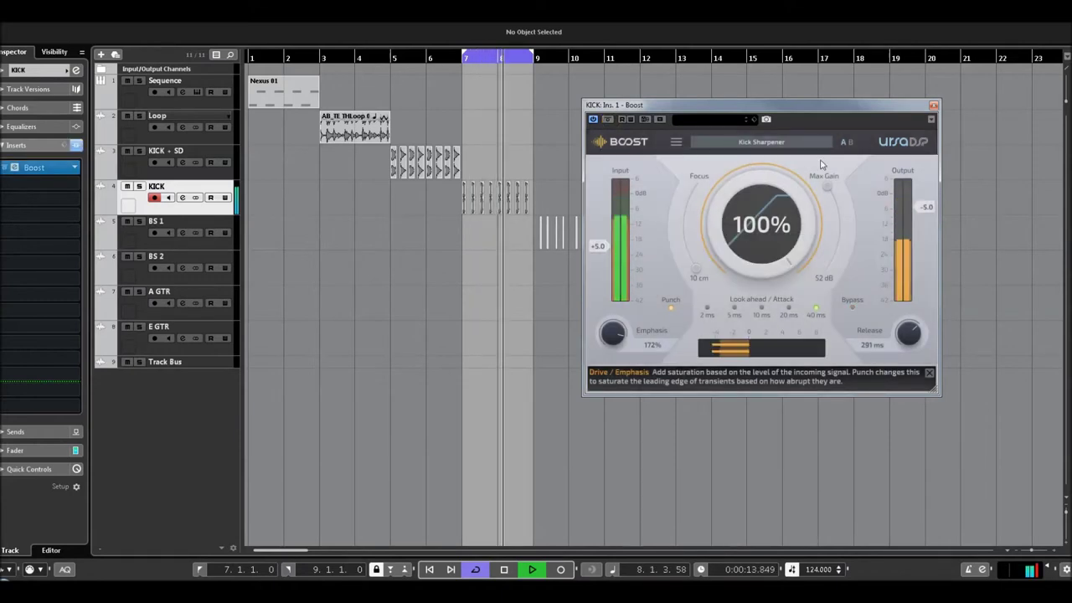
Stop playback, close the KICK track's Boost, and move the cycle range to bars 9–11.
{"action": "key", "text": "space"}
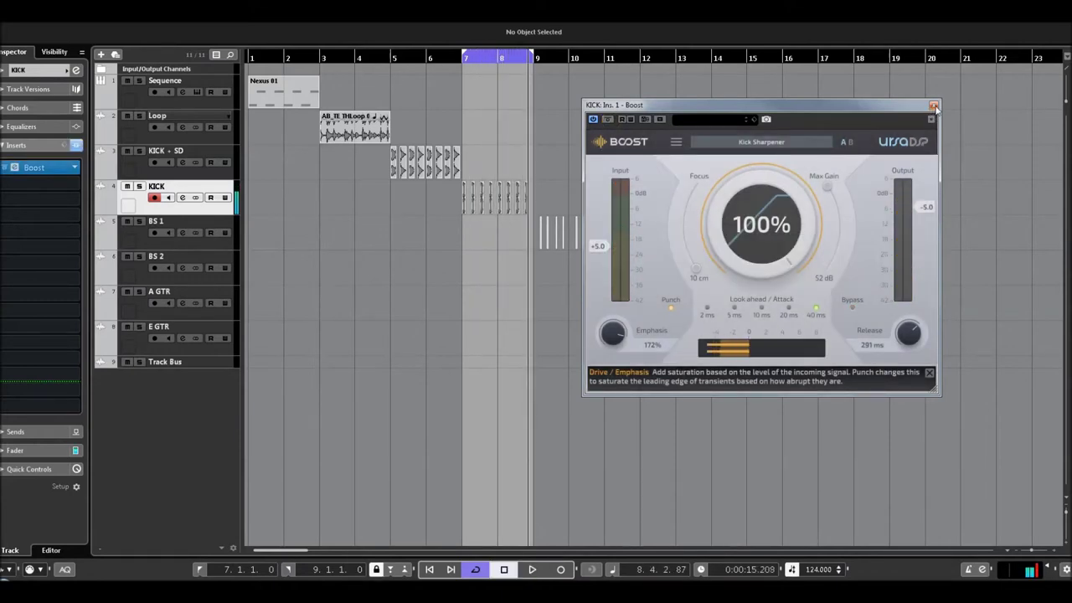
{"action": "left_click", "coordinate": [933, 106]}
{"action": "left_click_drag", "start_coordinate": [521, 59], "coordinate": [576, 58]}
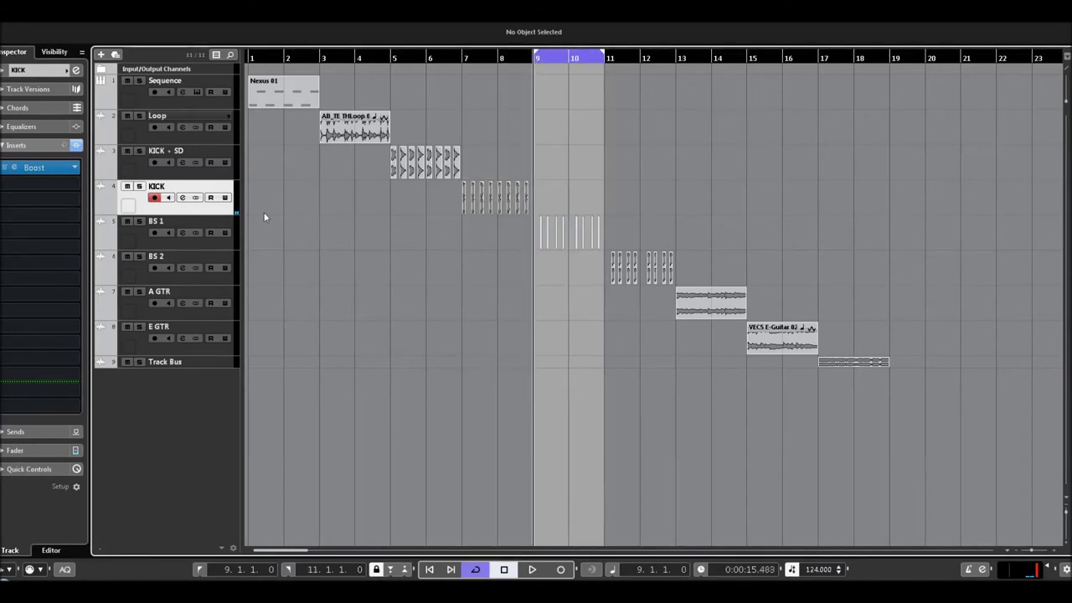
Open the BS 1 track's Boost and compare the looped bass bypassed and active.
{"action": "left_click", "coordinate": [189, 222]}
{"action": "left_click", "coordinate": [34, 166]}
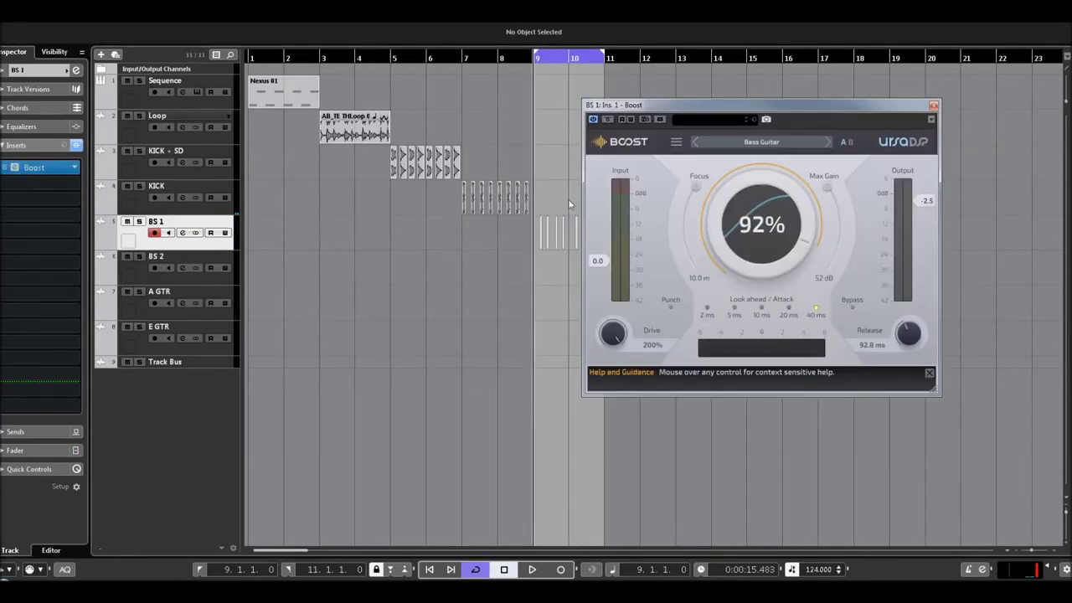
{"action": "left_click", "coordinate": [607, 119]}
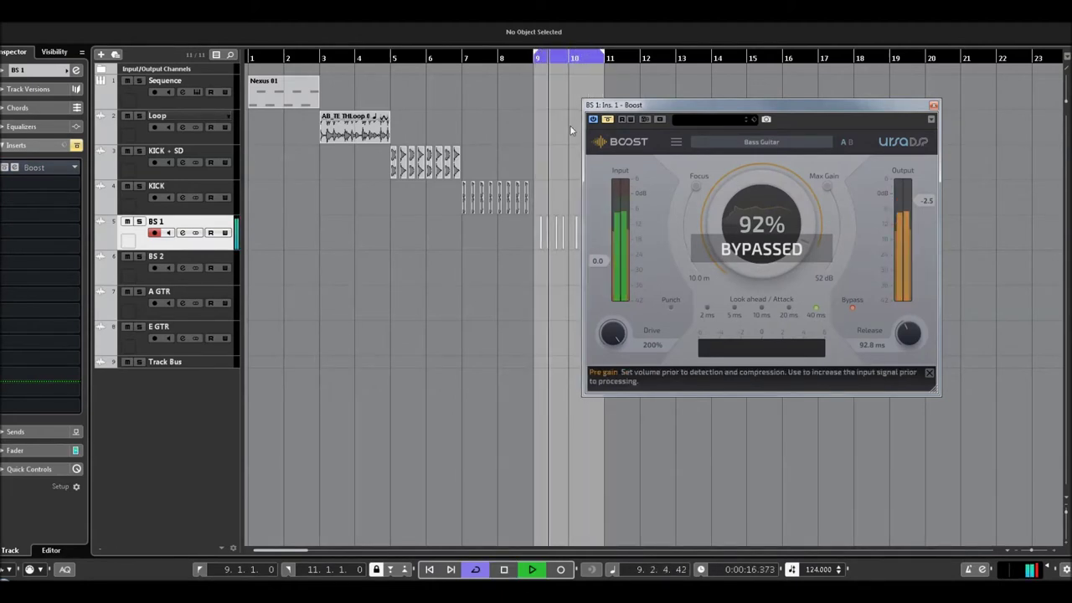
{"action": "left_click", "coordinate": [608, 119]}
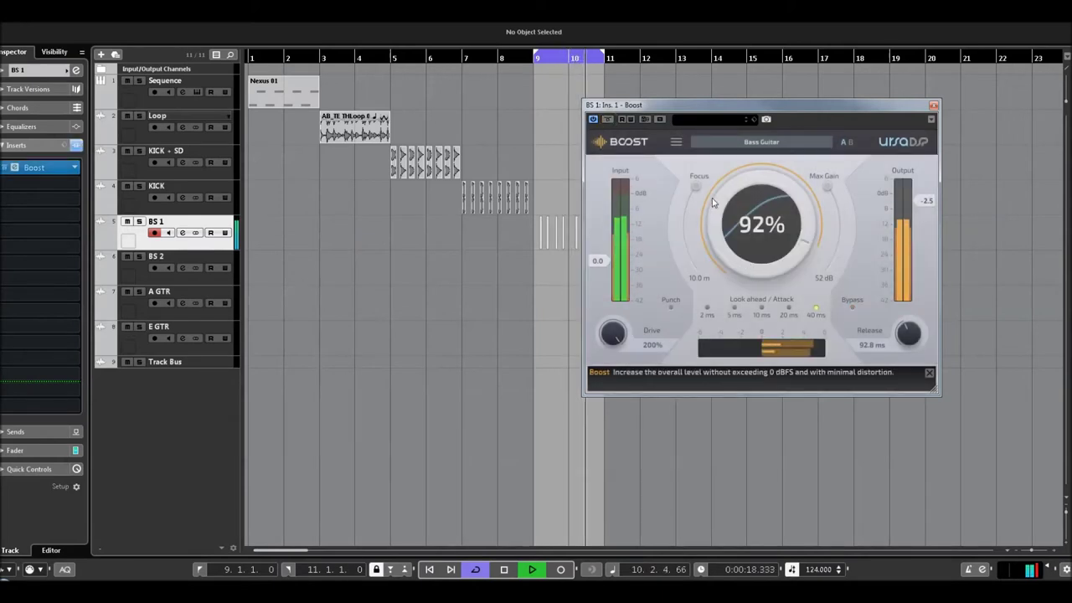
Set the BS 1 Boost to 10 cm Focus, 100% boost amount, 1040 ms Release and 200% Drive.
{"action": "left_click_drag", "start_coordinate": [698, 190], "coordinate": [696, 292]}
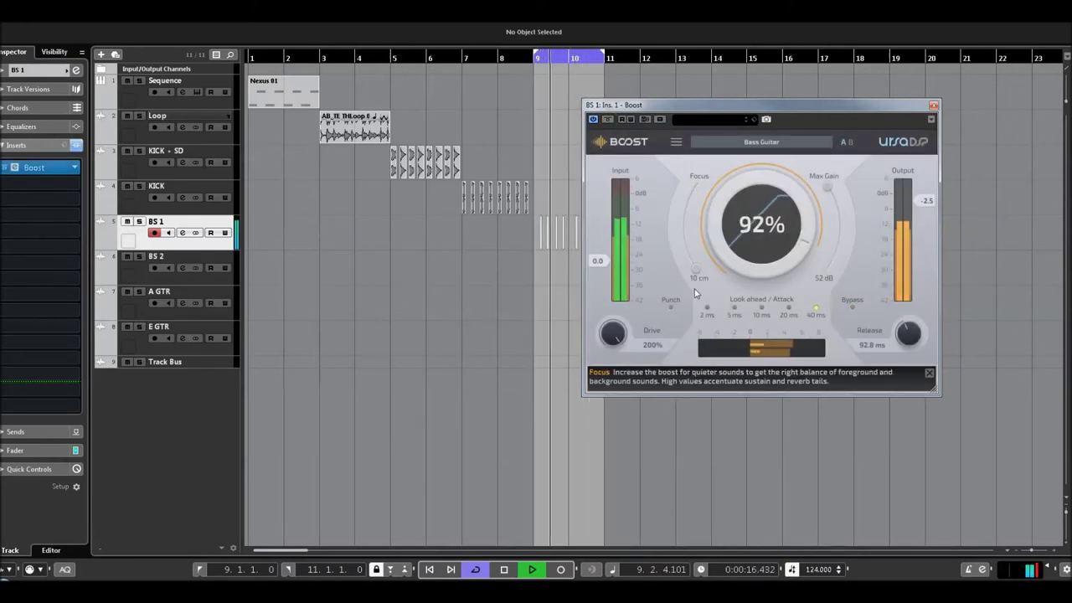
{"action": "left_click_drag", "start_coordinate": [828, 210], "coordinate": [757, 202]}
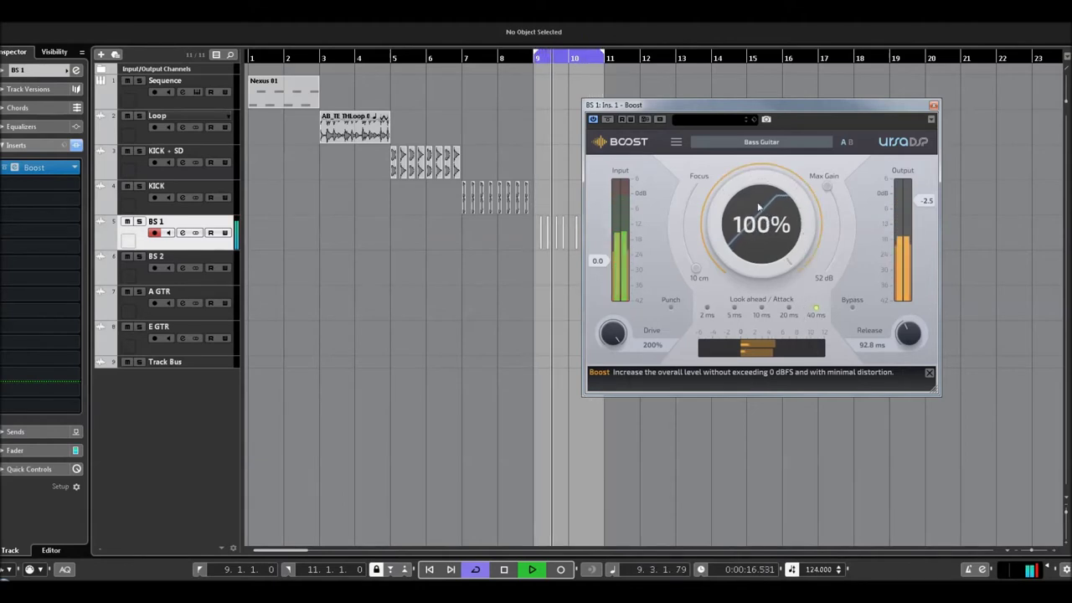
{"action": "left_click_drag", "start_coordinate": [621, 334], "coordinate": [670, 523]}
{"action": "left_click_drag", "start_coordinate": [913, 339], "coordinate": [908, 285]}
{"action": "left_click_drag", "start_coordinate": [618, 341], "coordinate": [640, 225]}
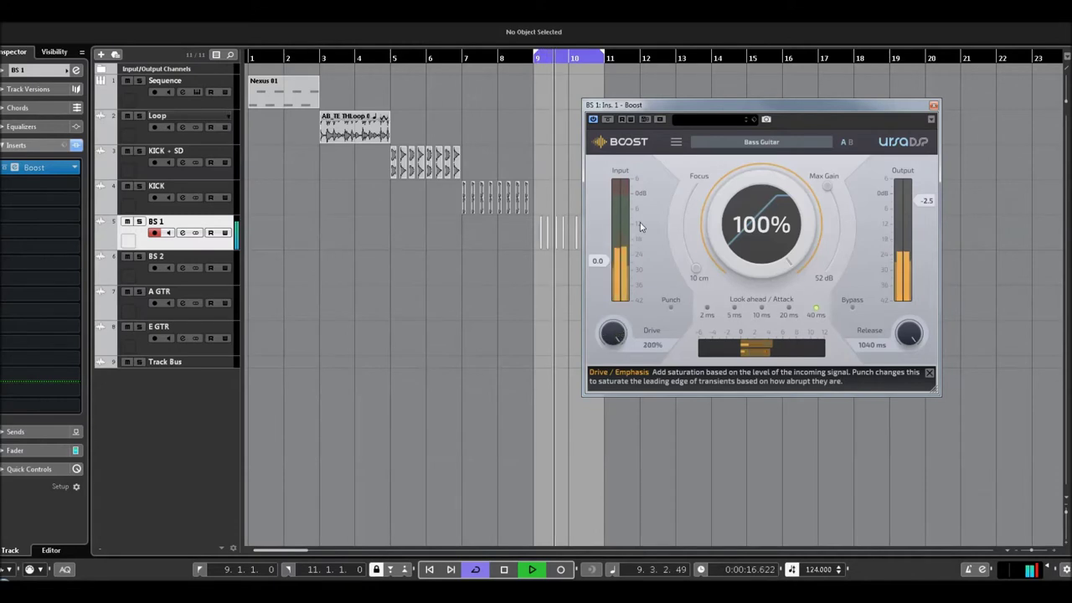
Try 3.1 m Focus on the BS 1 Boost, compare it against bypass, and return Focus to 10 cm.
{"action": "left_click_drag", "start_coordinate": [705, 273], "coordinate": [689, 211]}
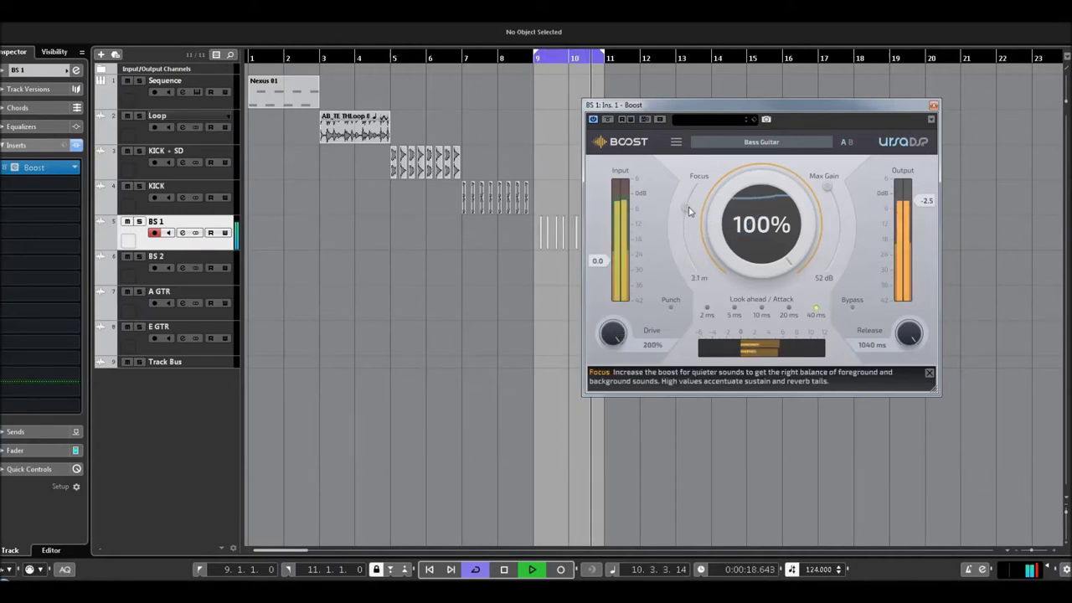
{"action": "left_click", "coordinate": [608, 119]}
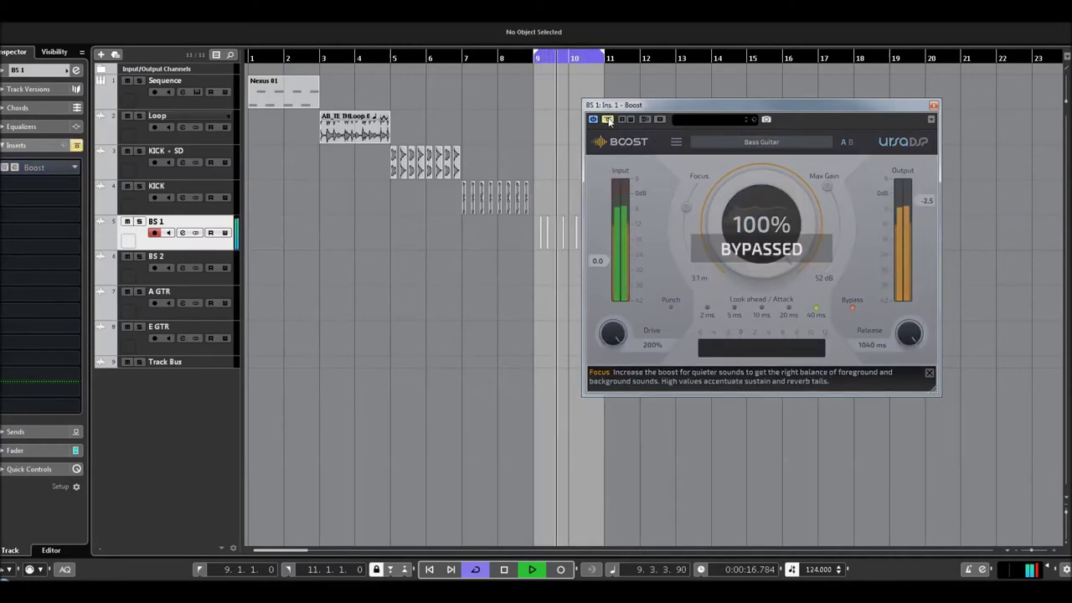
{"action": "left_click", "coordinate": [608, 119]}
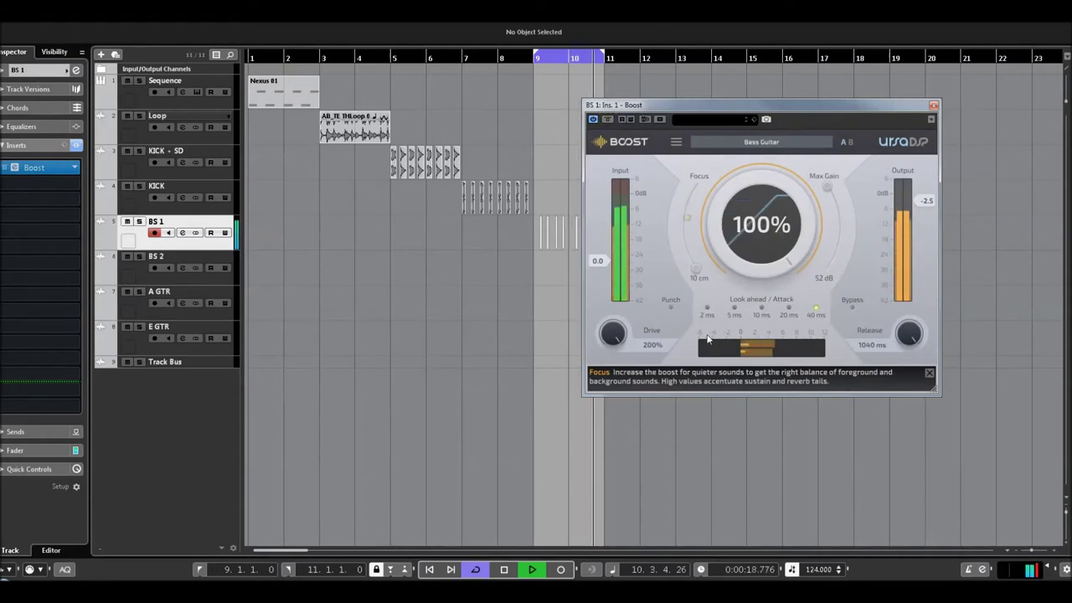
Stop playback, close the BS 1 track's Boost, and move the cycle range to bars 11–13.
{"action": "key", "text": "space"}
{"action": "left_click", "coordinate": [934, 106]}
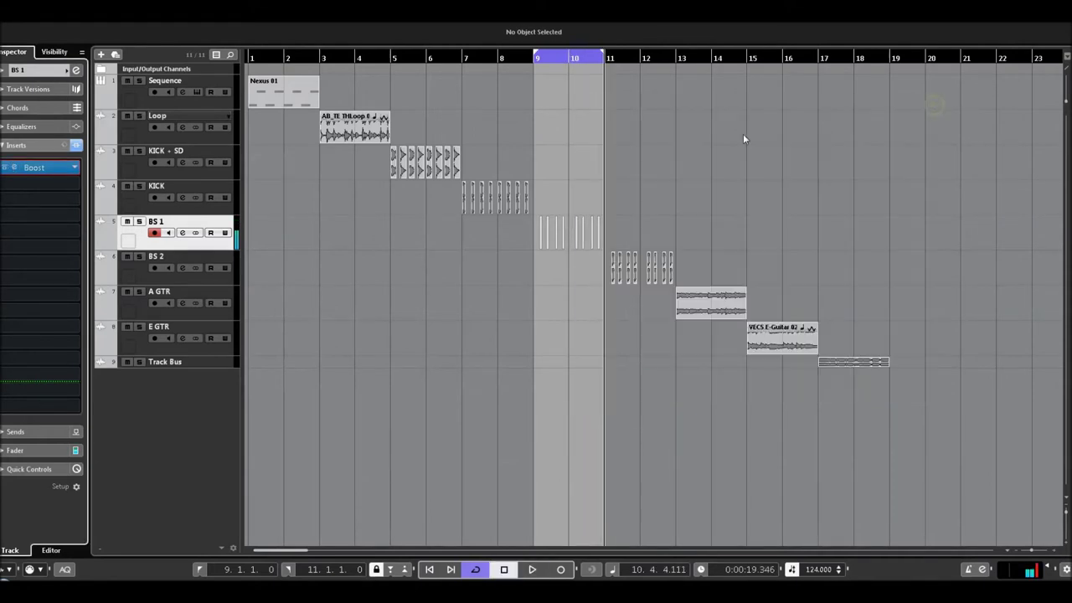
{"action": "left_click_drag", "start_coordinate": [573, 55], "coordinate": [643, 53]}
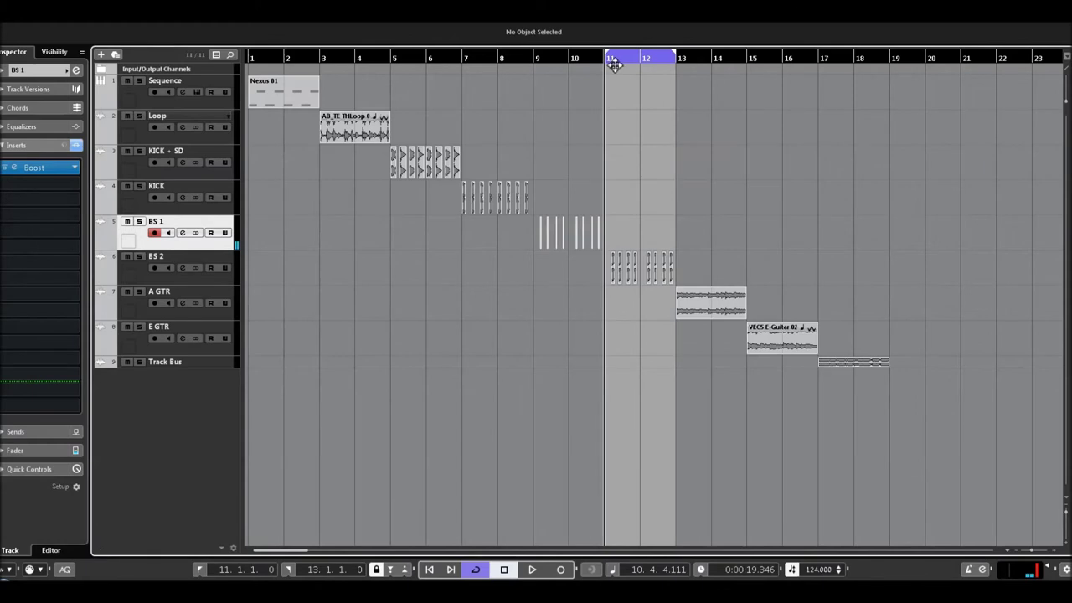
Open the BS 2 track's Boost during playback, move its window clear of the BS 2 clips, and compare it against bypass.
{"action": "left_click", "coordinate": [199, 268]}
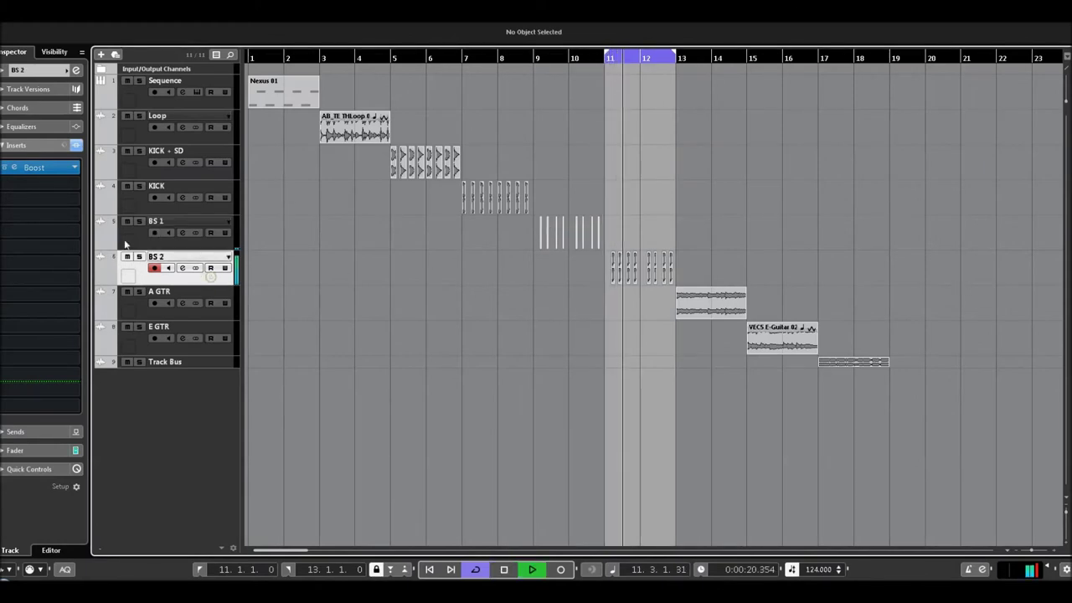
{"action": "left_click", "coordinate": [13, 169]}
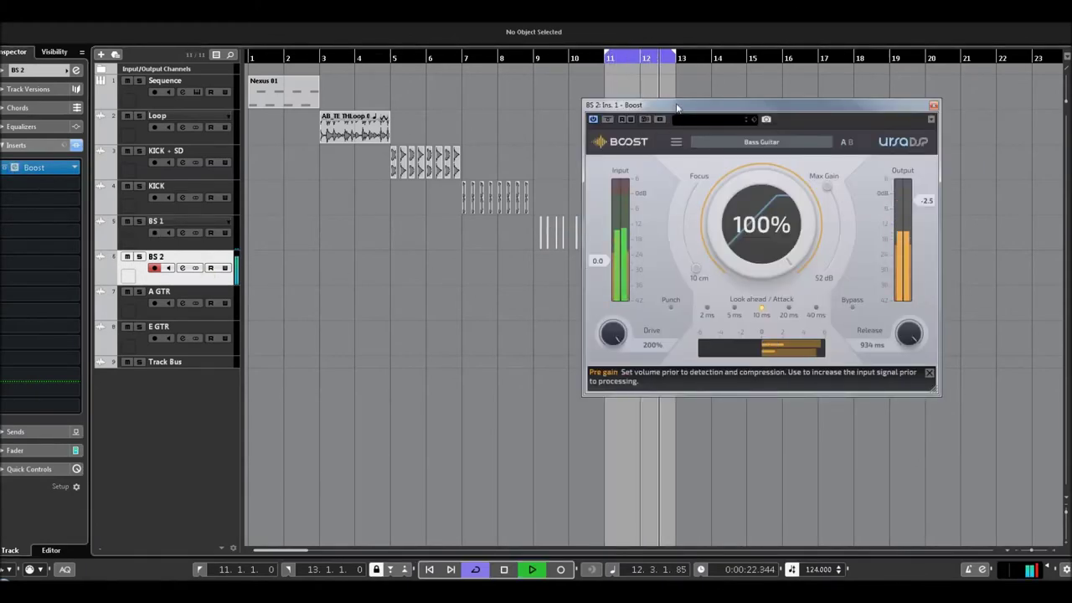
{"action": "left_click_drag", "start_coordinate": [676, 107], "coordinate": [387, 163]}
{"action": "left_click", "coordinate": [319, 177]}
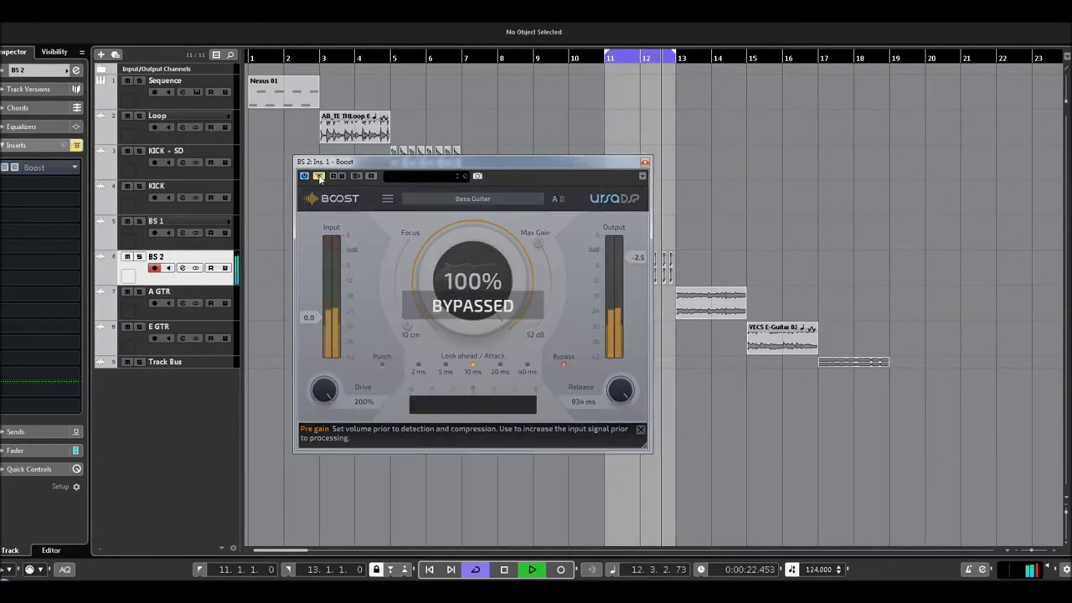
{"action": "left_click", "coordinate": [319, 176]}
{"action": "left_click_drag", "start_coordinate": [363, 162], "coordinate": [285, 156]}
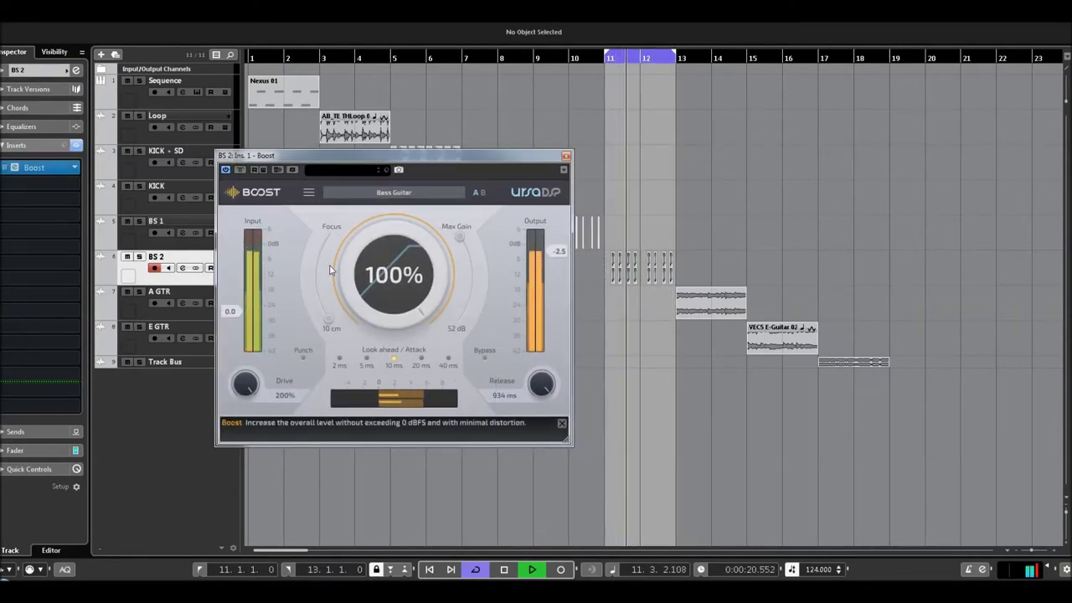
Set the BS 2 Boost to 9.1 m Focus and 10.1 ms Release, enable Punch with 200% Emphasis, and try the Max Gain control.
{"action": "left_click_drag", "start_coordinate": [333, 240], "coordinate": [331, 244]}
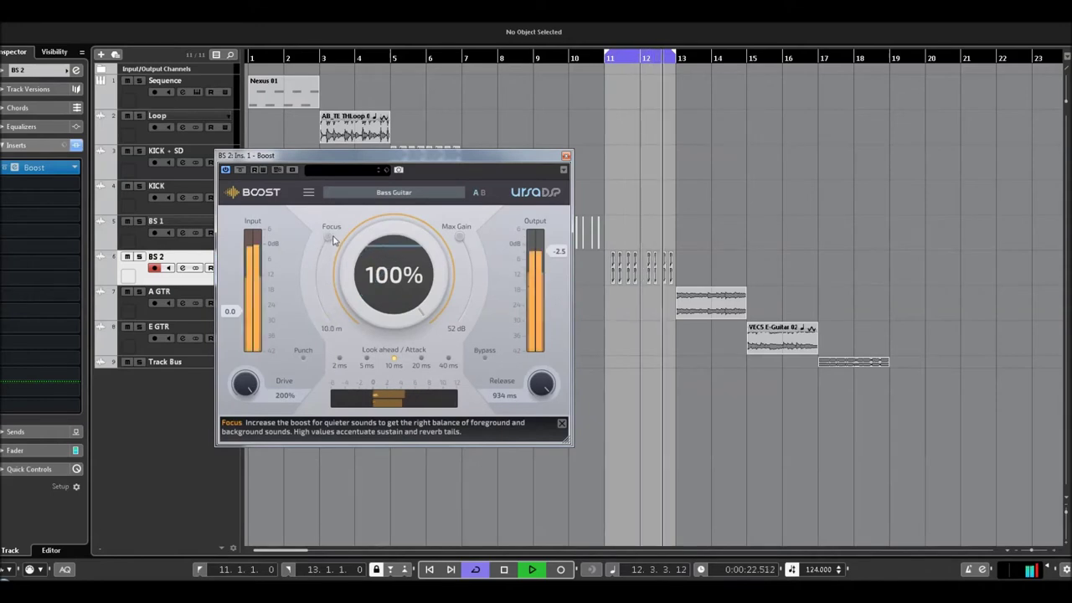
{"action": "left_click_drag", "start_coordinate": [260, 387], "coordinate": [263, 545]}
{"action": "left_click", "coordinate": [303, 357]}
{"action": "left_click_drag", "start_coordinate": [541, 384], "coordinate": [553, 526]}
{"action": "left_click_drag", "start_coordinate": [245, 384], "coordinate": [254, 287]}
{"action": "mouse_move", "coordinate": [459, 238]}
{"action": "left_mouse_down"}
{"action": "mouse_move", "coordinate": [478, 304]}
{"action": "mouse_move", "coordinate": [464, 221]}
{"action": "left_mouse_up"}
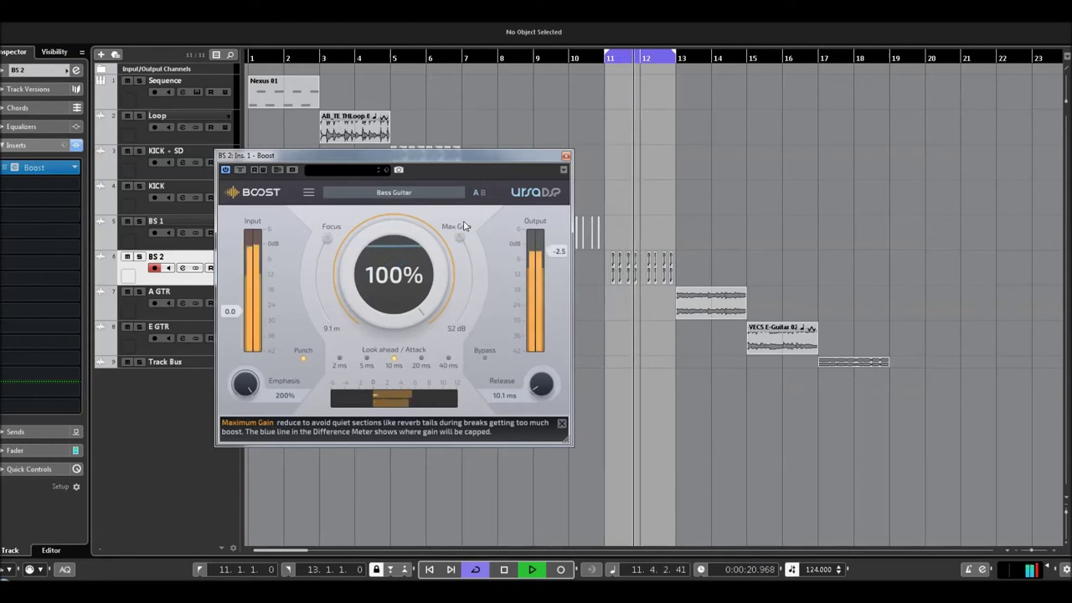
Set the BS 2 Boost's Release to 100 ms, bypass it, then stop playback and close the plug-in window.
{"action": "left_click_drag", "start_coordinate": [536, 387], "coordinate": [548, 339]}
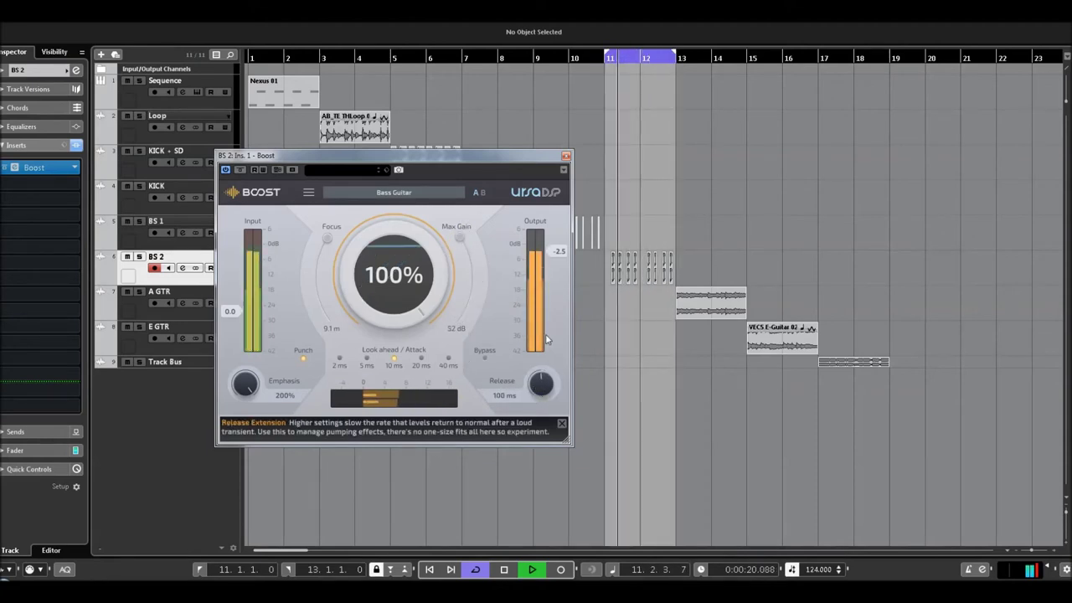
{"action": "left_click", "coordinate": [241, 170]}
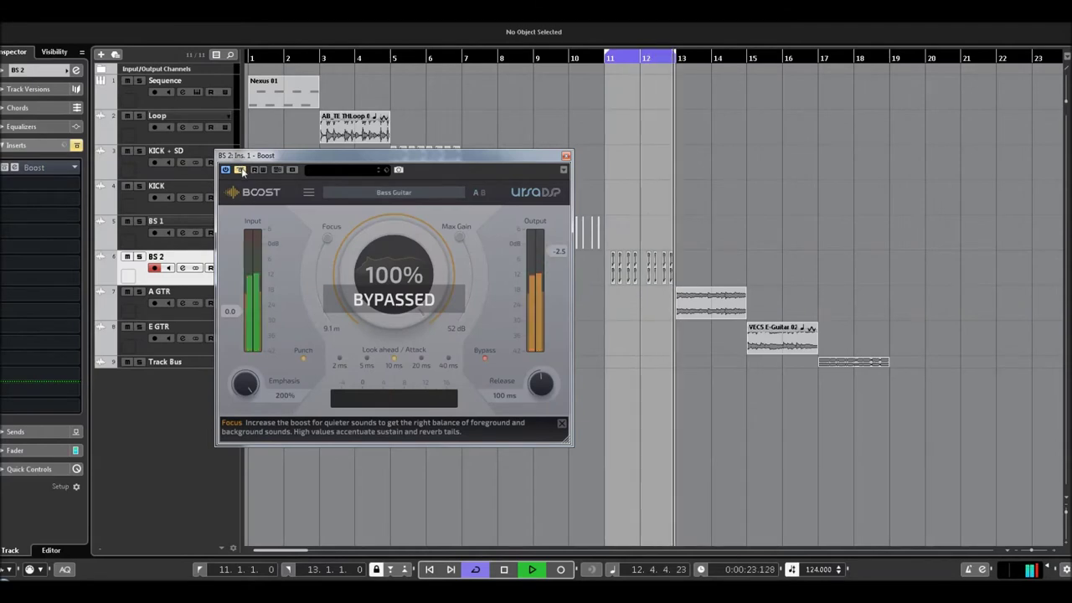
{"action": "key", "text": "space"}
{"action": "left_click", "coordinate": [566, 155]}
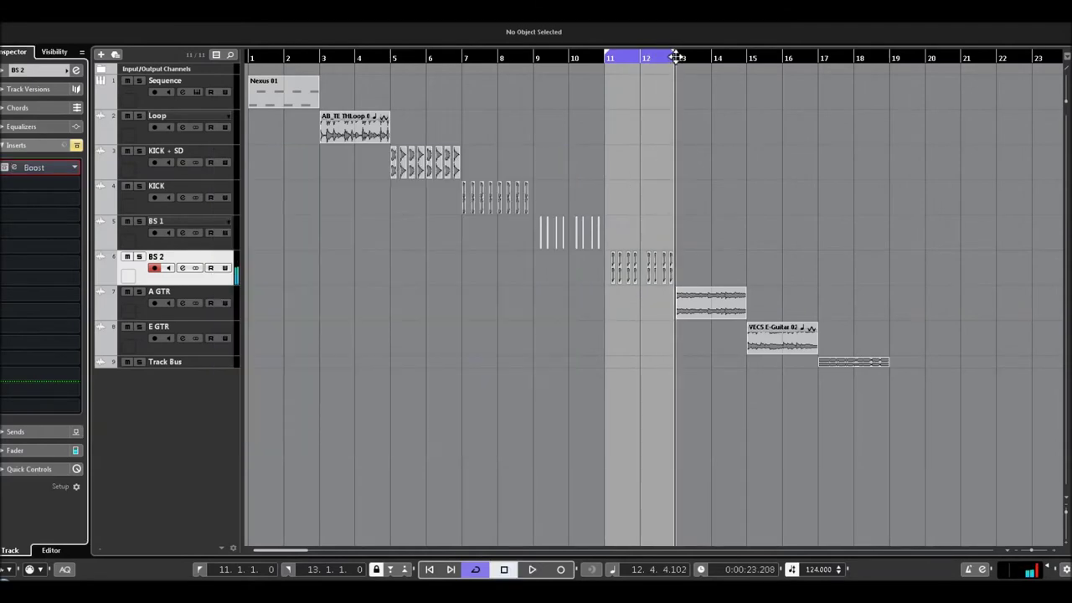
Move the cycle range to bars 13–15, over the A GTR clip, and place the playback position at bar 13.
{"action": "left_click_drag", "start_coordinate": [663, 57], "coordinate": [718, 60]}
{"action": "left_click_drag", "start_coordinate": [796, 59], "coordinate": [782, 62]}
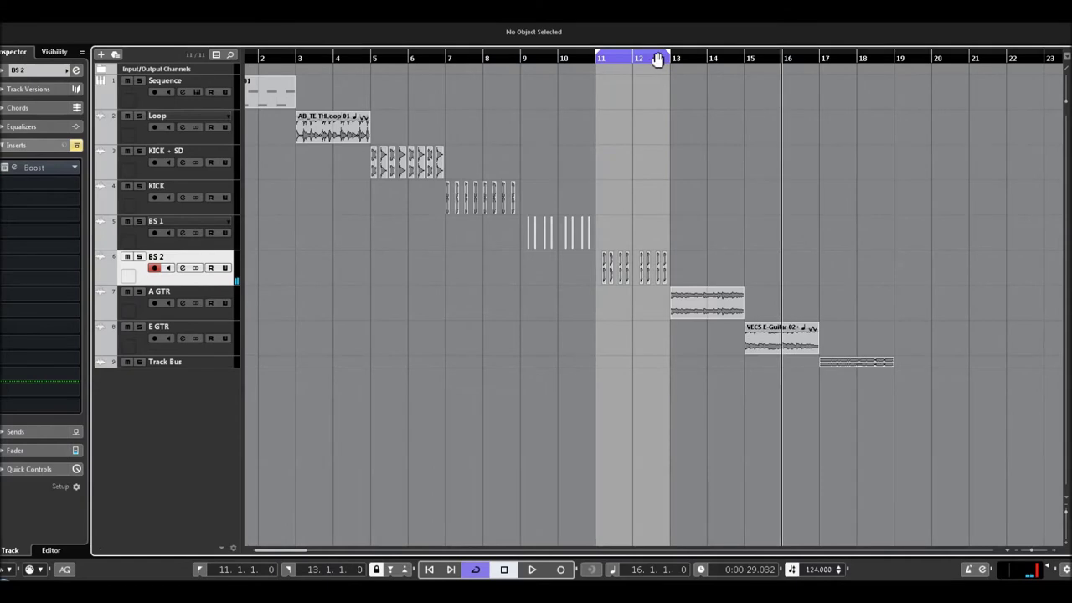
{"action": "left_click_drag", "start_coordinate": [658, 61], "coordinate": [724, 63]}
{"action": "left_click", "coordinate": [673, 59]}
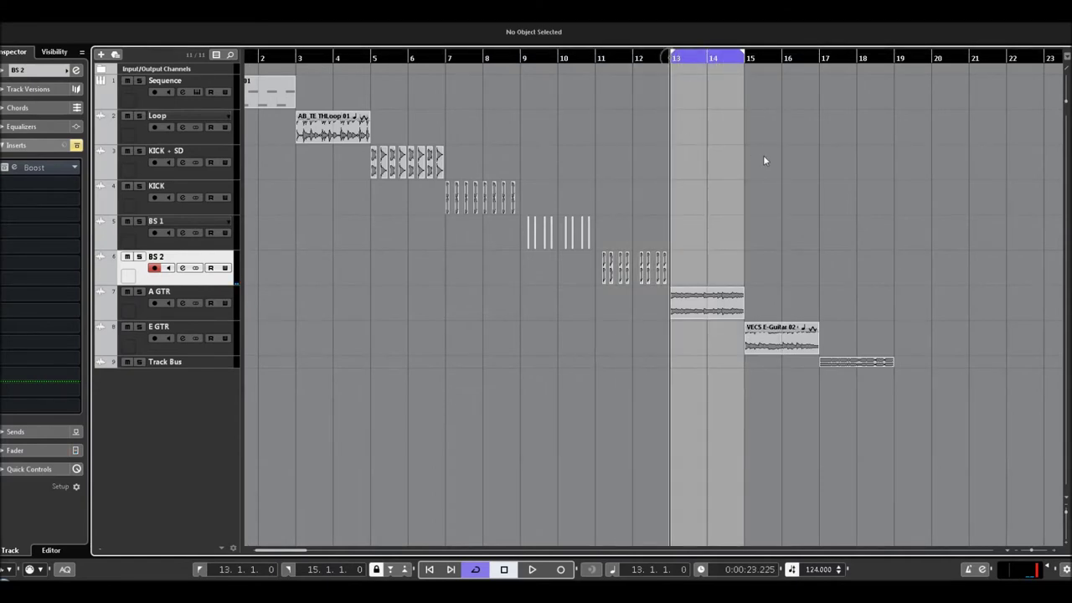
Open the A GTR track's Boost, reposition its window, and compare it against bypass during playback.
{"action": "left_click", "coordinate": [190, 287]}
{"action": "left_click", "coordinate": [12, 169]}
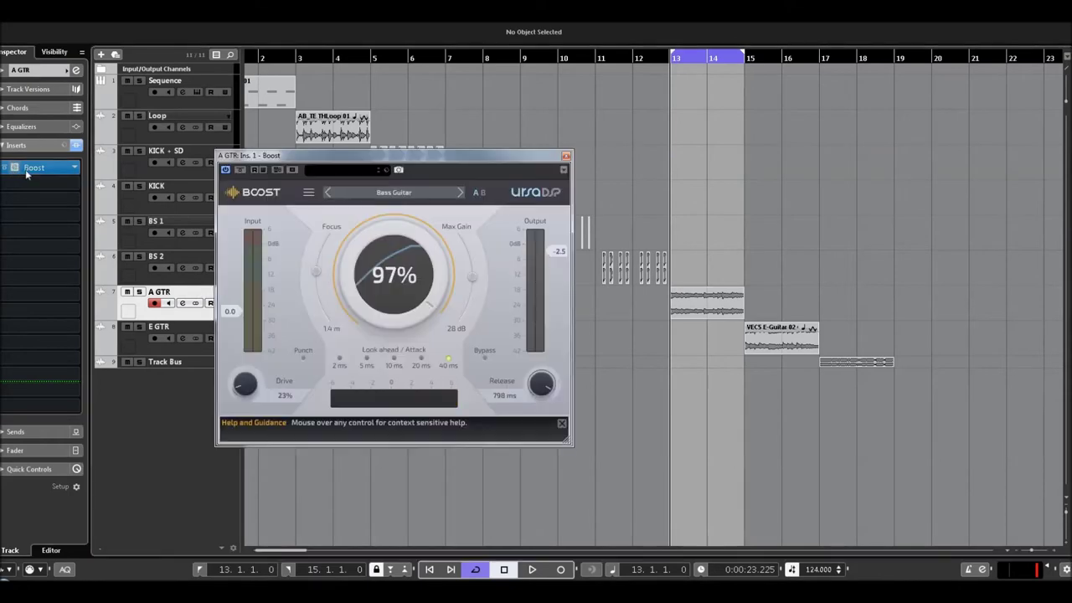
{"action": "left_click_drag", "start_coordinate": [365, 159], "coordinate": [378, 191]}
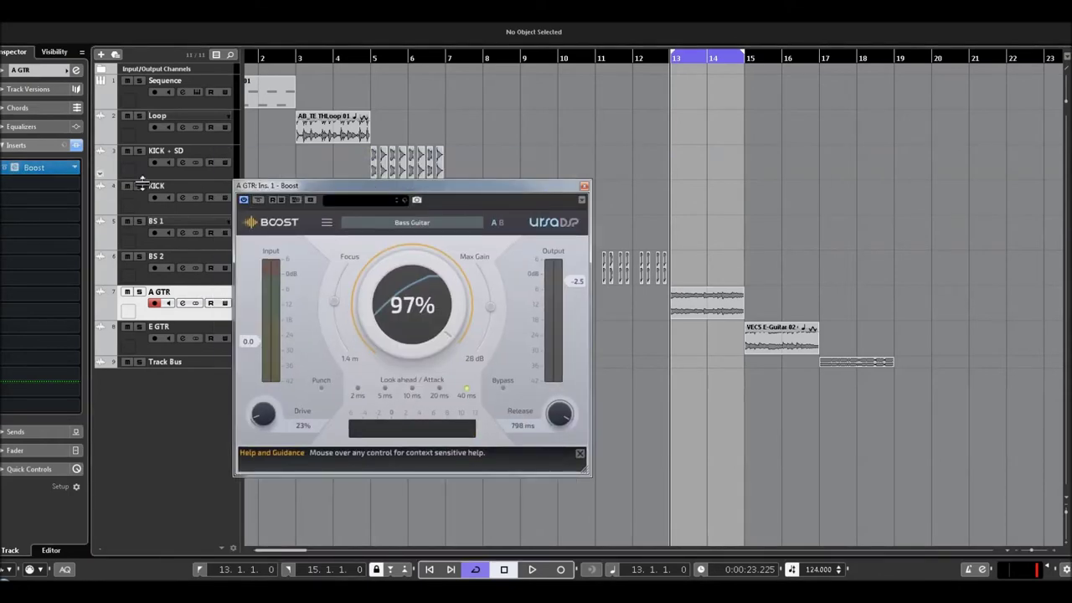
{"action": "left_click", "coordinate": [258, 199]}
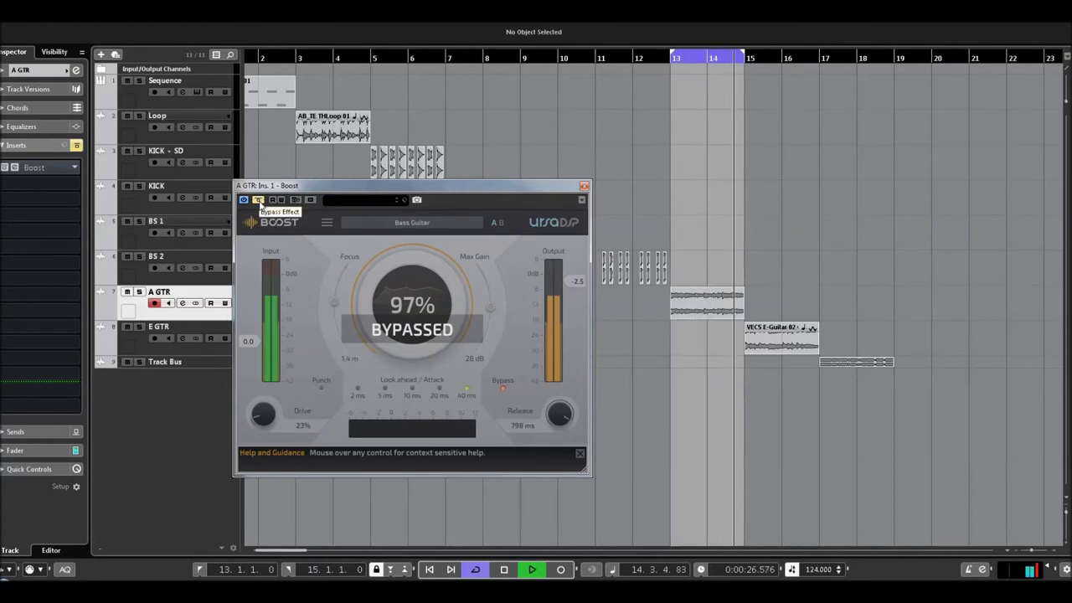
{"action": "left_click", "coordinate": [259, 201]}
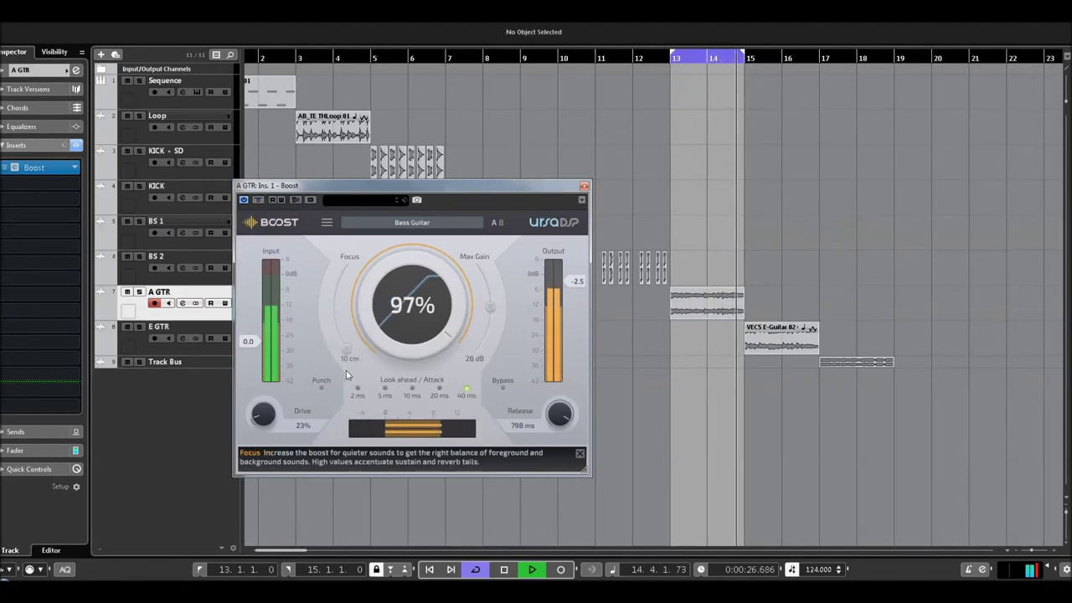
Set the A GTR Boost to 10 cm Focus, 22 dB Max Gain and 71% Boost, and compare it against bypass.
{"action": "left_click_drag", "start_coordinate": [492, 312], "coordinate": [483, 268]}
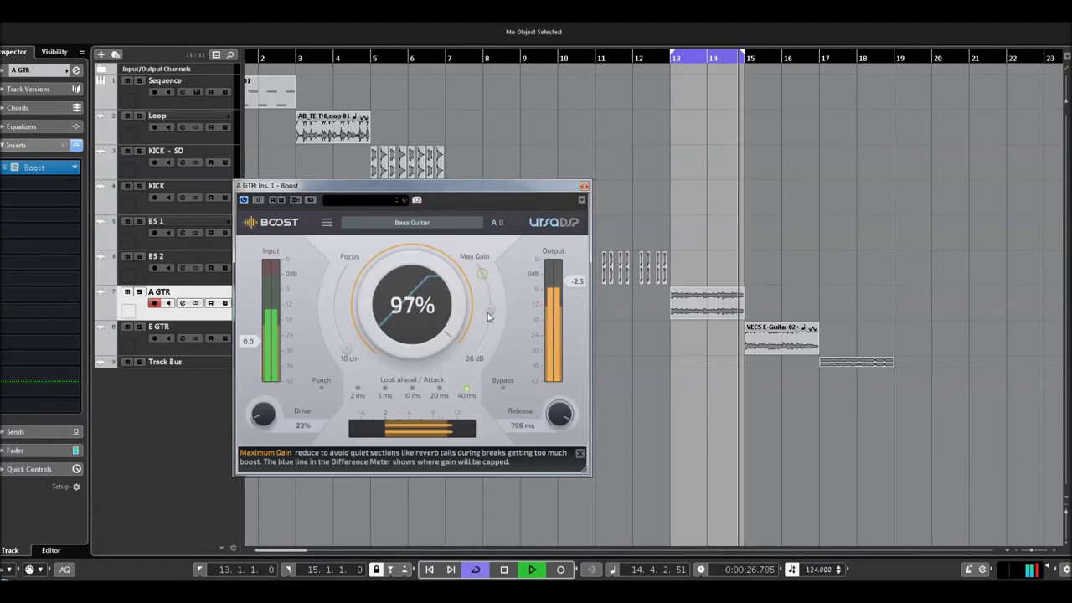
{"action": "left_click_drag", "start_coordinate": [488, 317], "coordinate": [481, 360]}
{"action": "left_click_drag", "start_coordinate": [375, 296], "coordinate": [385, 352]}
{"action": "left_click_drag", "start_coordinate": [479, 349], "coordinate": [482, 345]}
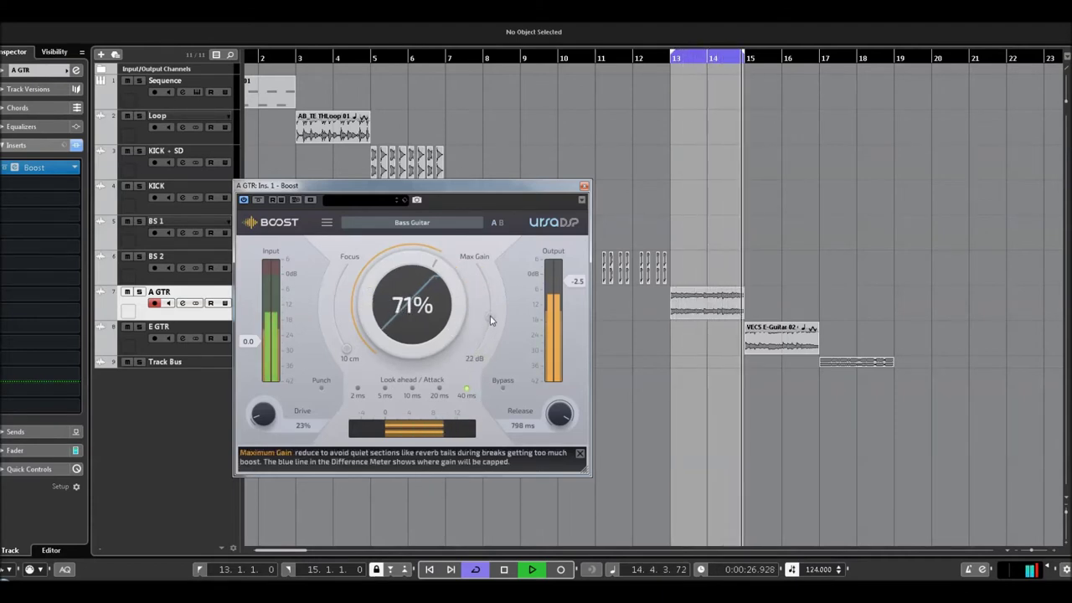
{"action": "left_click", "coordinate": [259, 200]}
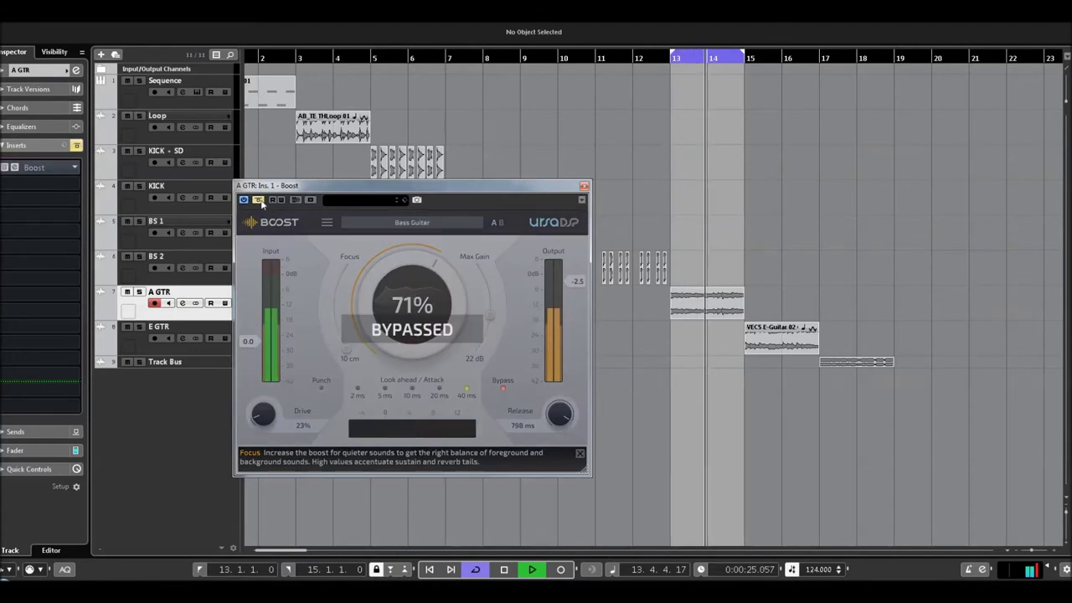
{"action": "left_click", "coordinate": [258, 200]}
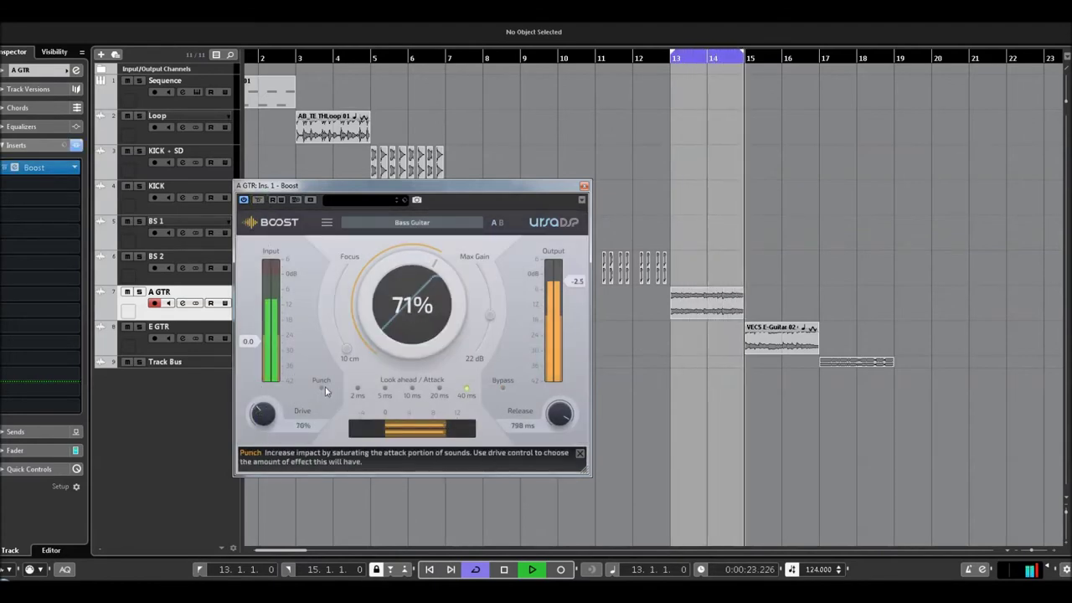
Enable Punch on the A GTR Boost, try 200% Emphasis, set 83% Emphasis, 77% Boost and 29 dB Max Gain, and compare against bypass.
{"action": "left_click_drag", "start_coordinate": [254, 423], "coordinate": [289, 344]}
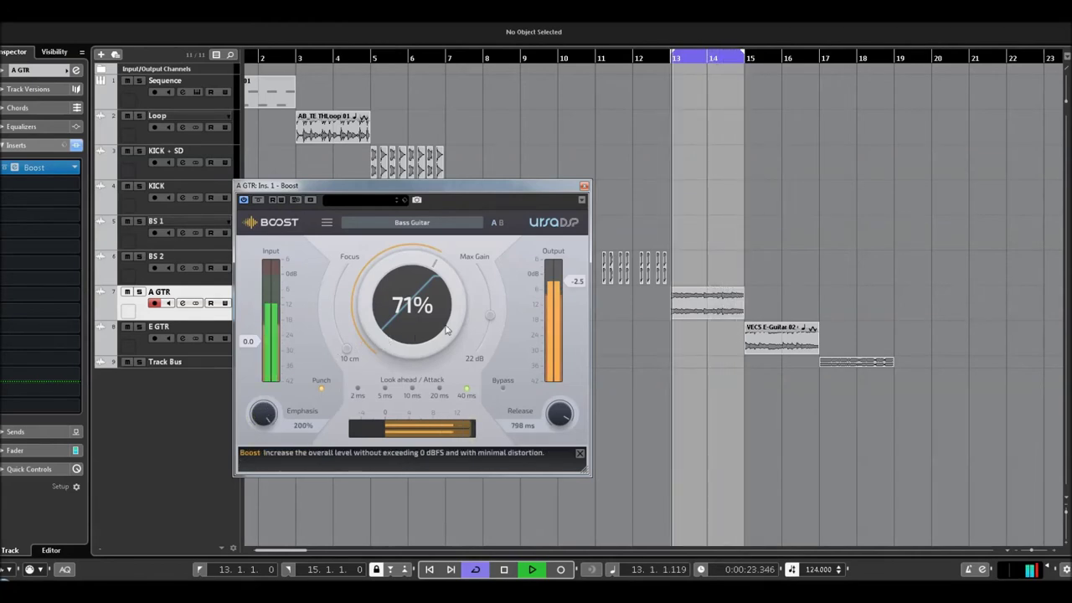
{"action": "left_click_drag", "start_coordinate": [251, 418], "coordinate": [298, 533]}
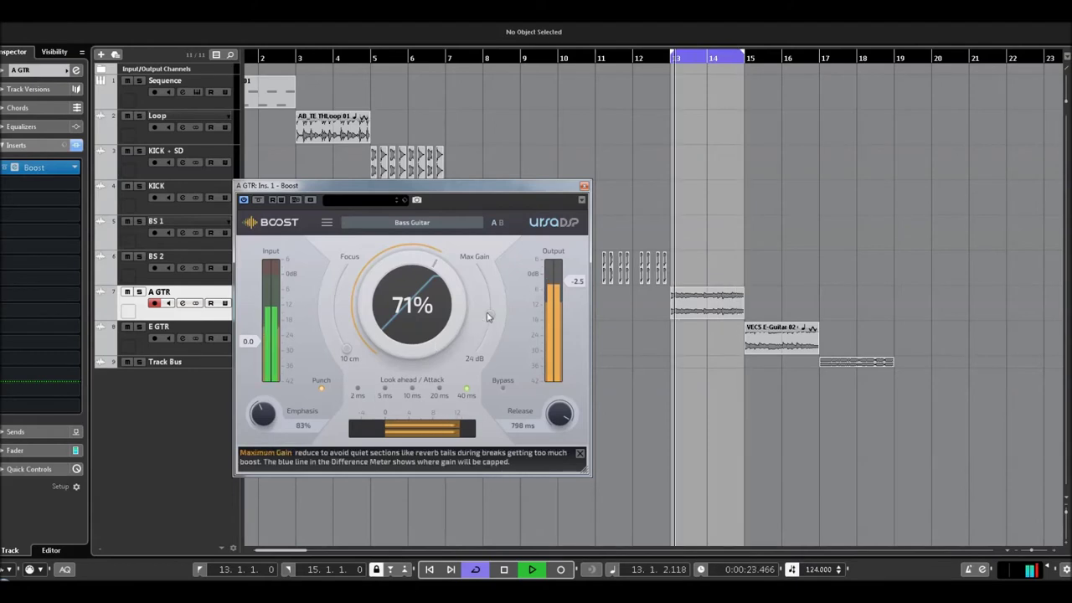
{"action": "left_click_drag", "start_coordinate": [363, 304], "coordinate": [365, 297]}
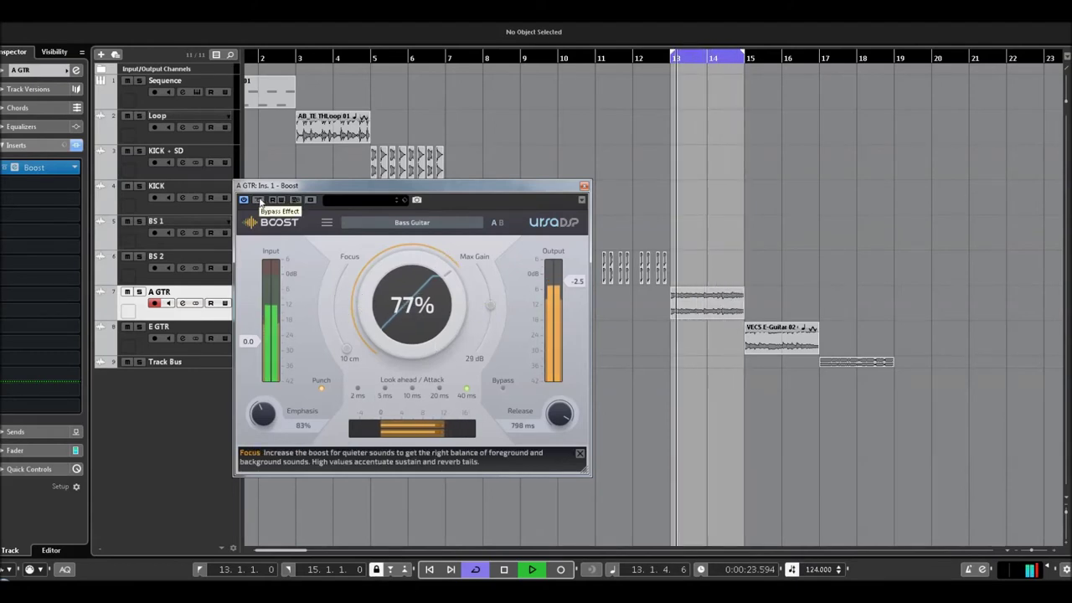
{"action": "left_click", "coordinate": [259, 200]}
{"action": "left_click", "coordinate": [258, 200]}
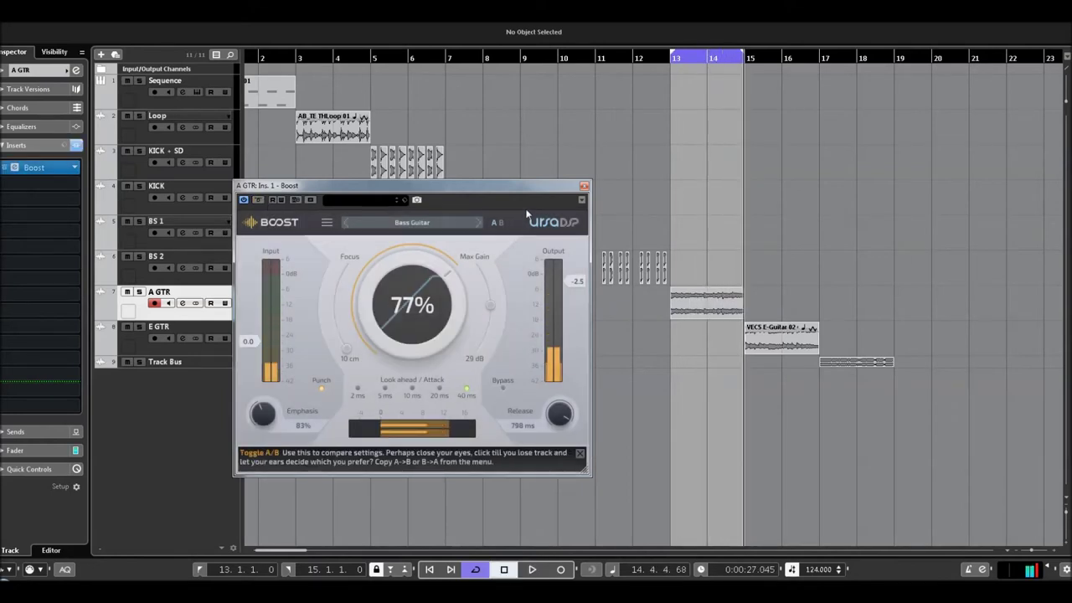
Close the A GTR track's Boost and move the cycle range to bars 15–17.
{"action": "left_click", "coordinate": [583, 185]}
{"action": "left_click_drag", "start_coordinate": [730, 59], "coordinate": [782, 60]}
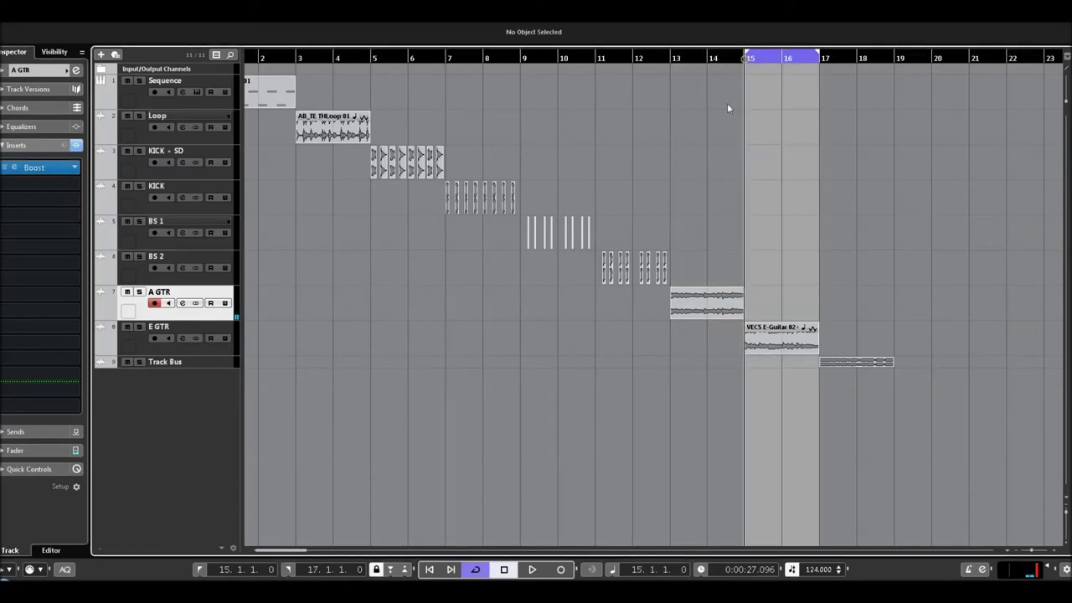
Open the E GTR track's Boost during playback, reposition its window, and compare it against bypass.
{"action": "key", "text": "Down"}
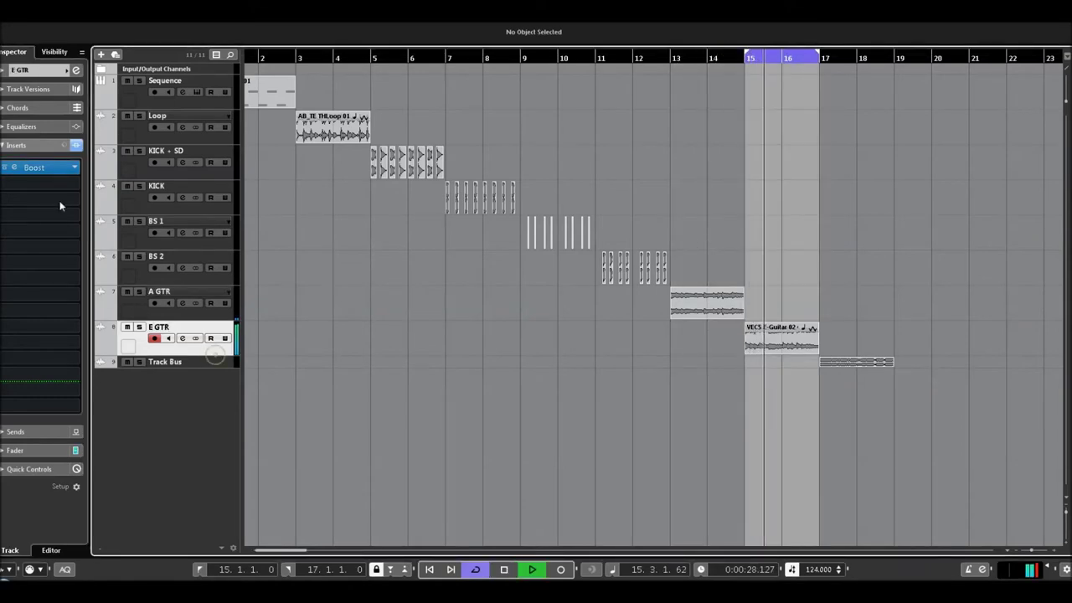
{"action": "left_click", "coordinate": [14, 167]}
{"action": "left_click_drag", "start_coordinate": [352, 185], "coordinate": [313, 192]}
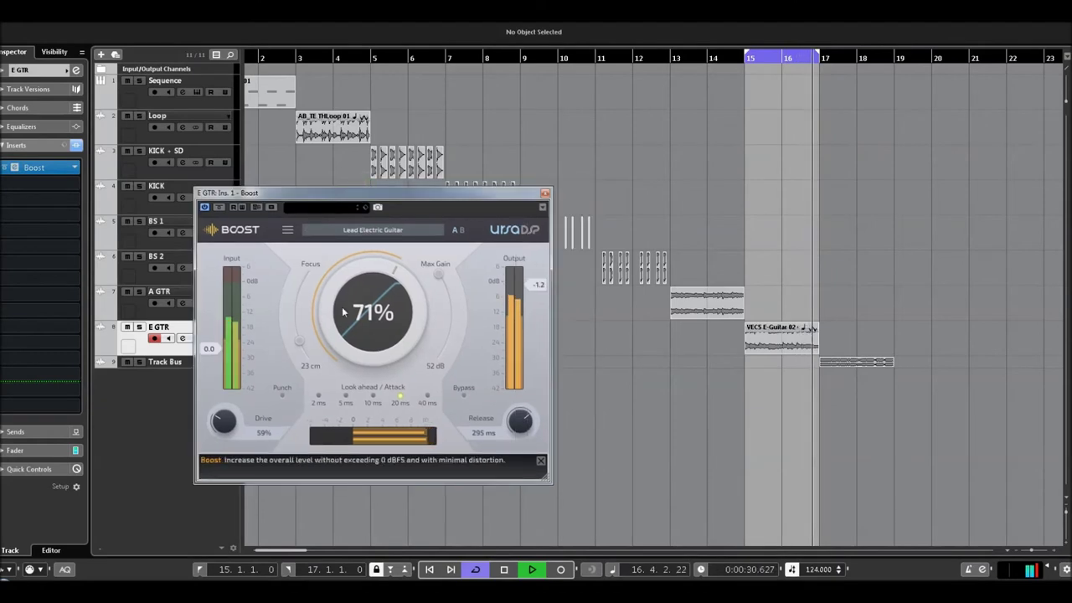
{"action": "left_click", "coordinate": [219, 206]}
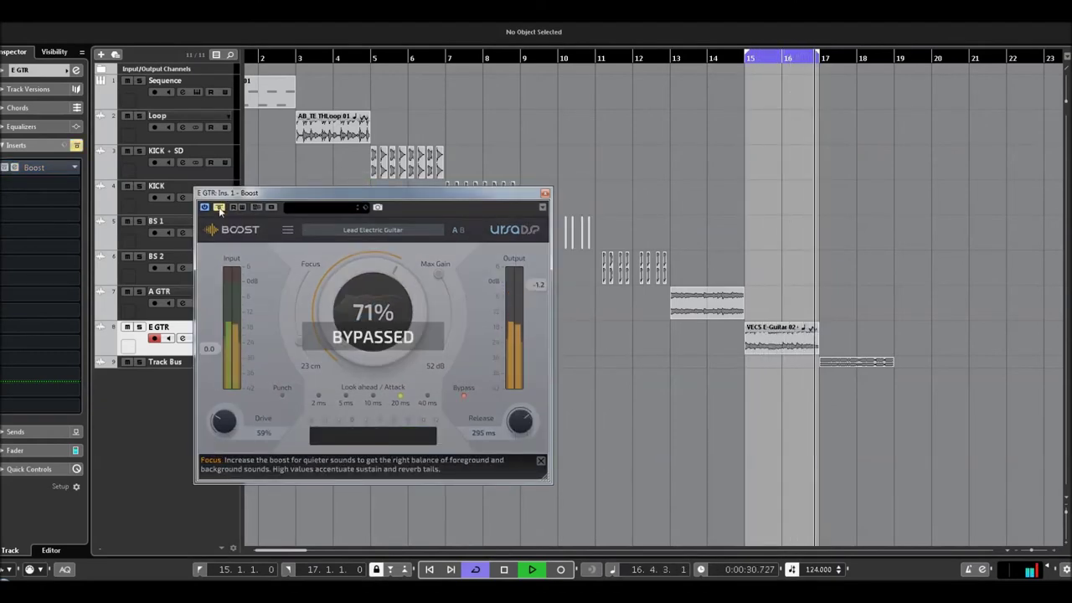
{"action": "left_click", "coordinate": [218, 207]}
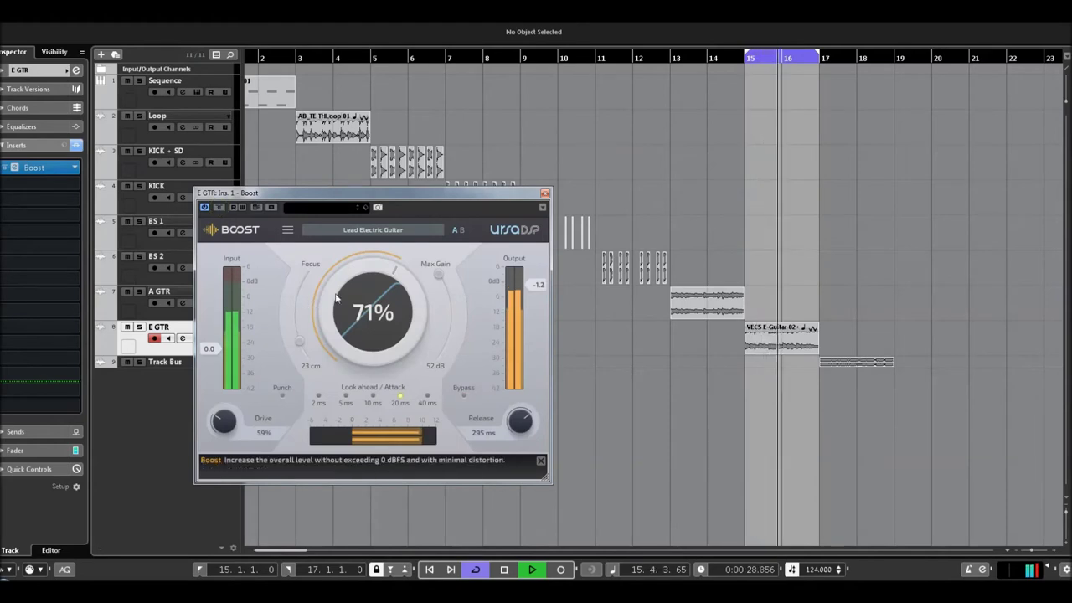
Try 3.0 dB Max Gain on the E GTR Boost, set 5.0 m Focus and 21 dB Max Gain, and compare against bypass.
{"action": "left_click_drag", "start_coordinate": [438, 275], "coordinate": [440, 374]}
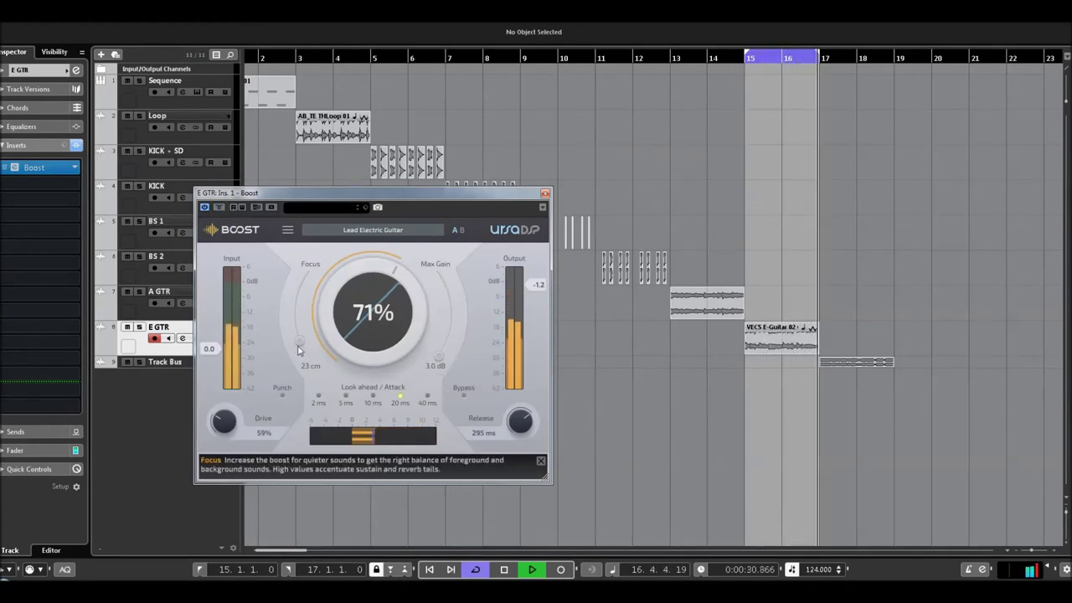
{"action": "left_click_drag", "start_coordinate": [297, 344], "coordinate": [298, 293]}
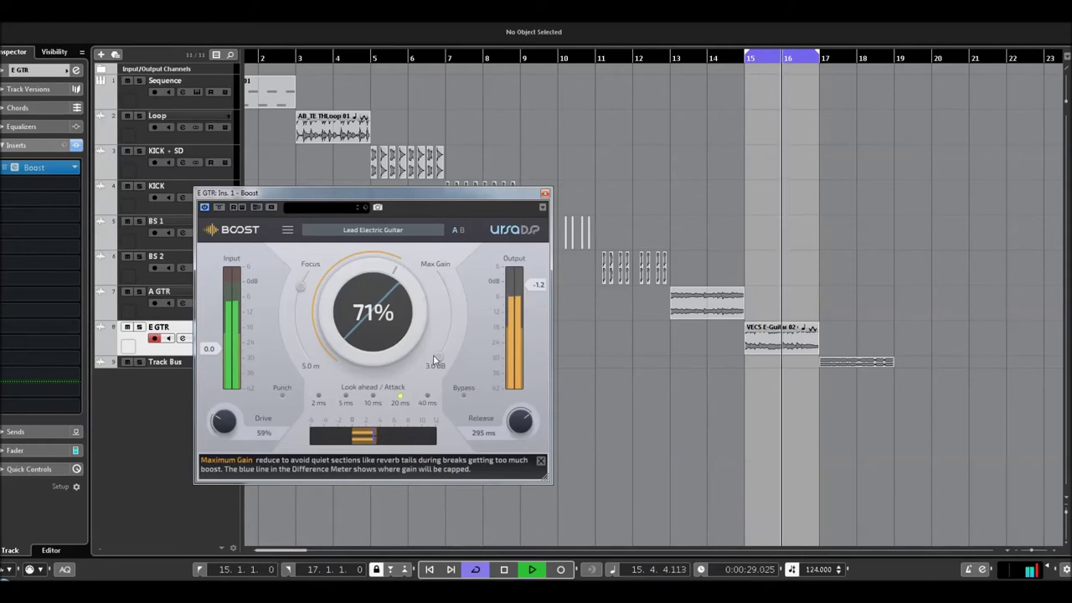
{"action": "left_click_drag", "start_coordinate": [438, 358], "coordinate": [450, 332]}
{"action": "left_click", "coordinate": [219, 206]}
{"action": "left_click", "coordinate": [220, 206]}
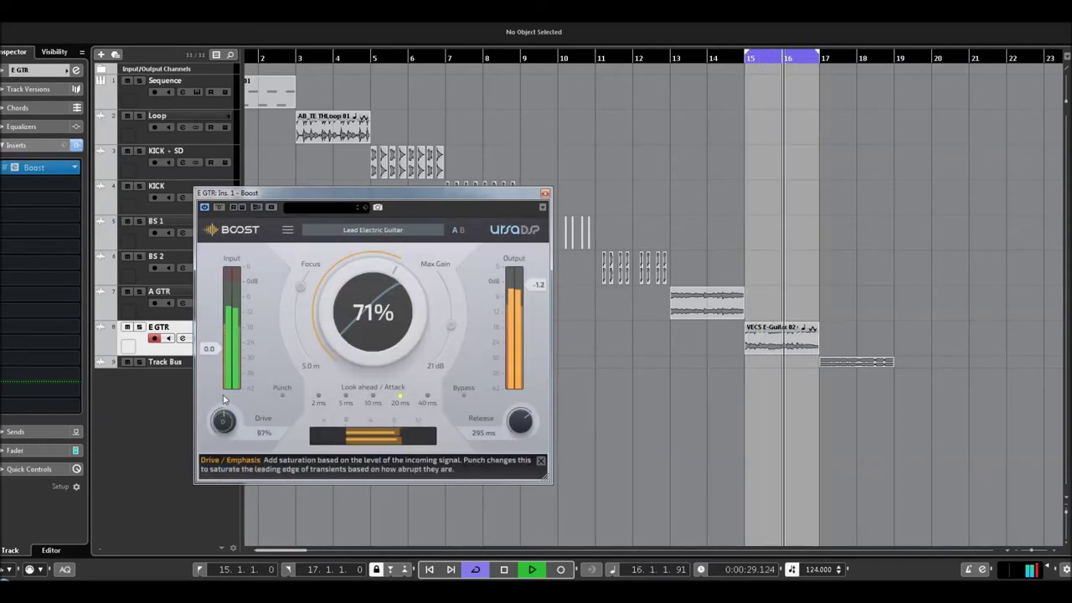
Set the E GTR Boost to 101% Drive, 20.0 ms Release and 91% Boost, and compare it against bypass.
{"action": "left_click_drag", "start_coordinate": [515, 424], "coordinate": [521, 523]}
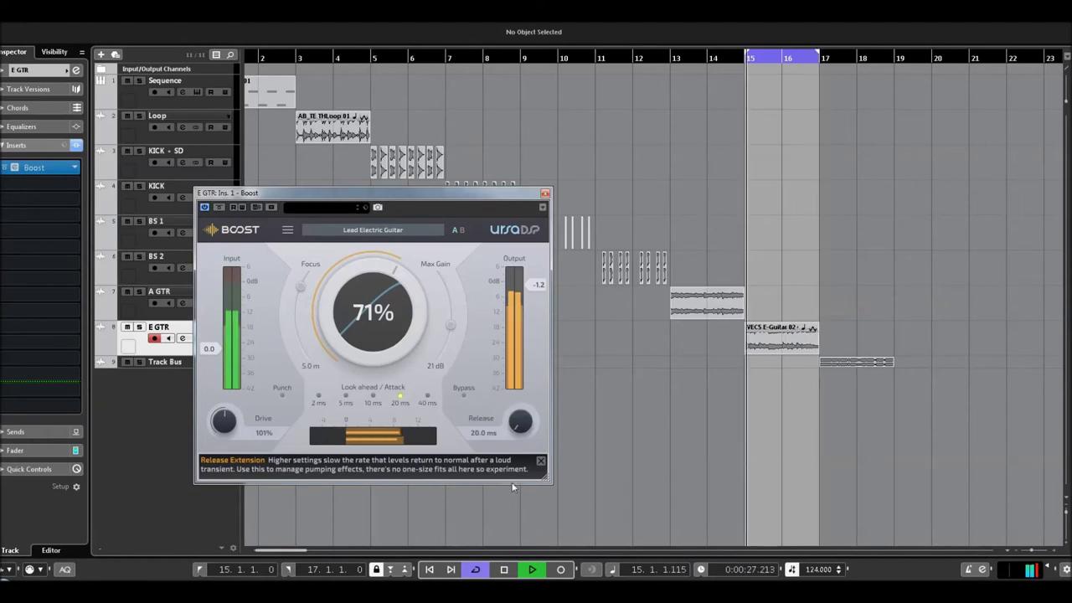
{"action": "left_click_drag", "start_coordinate": [404, 293], "coordinate": [412, 253]}
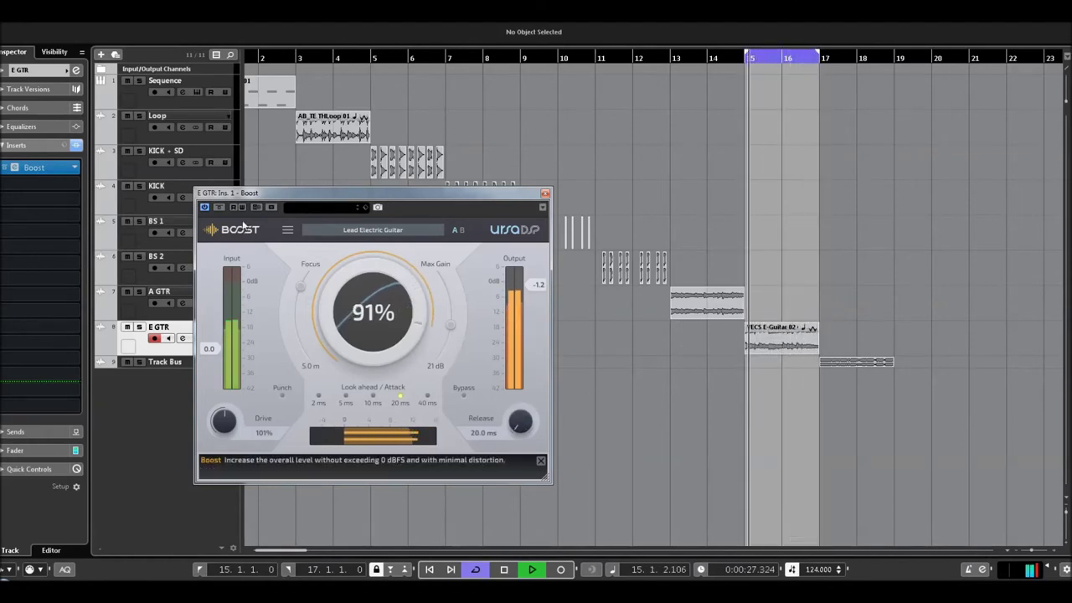
{"action": "left_click", "coordinate": [219, 206]}
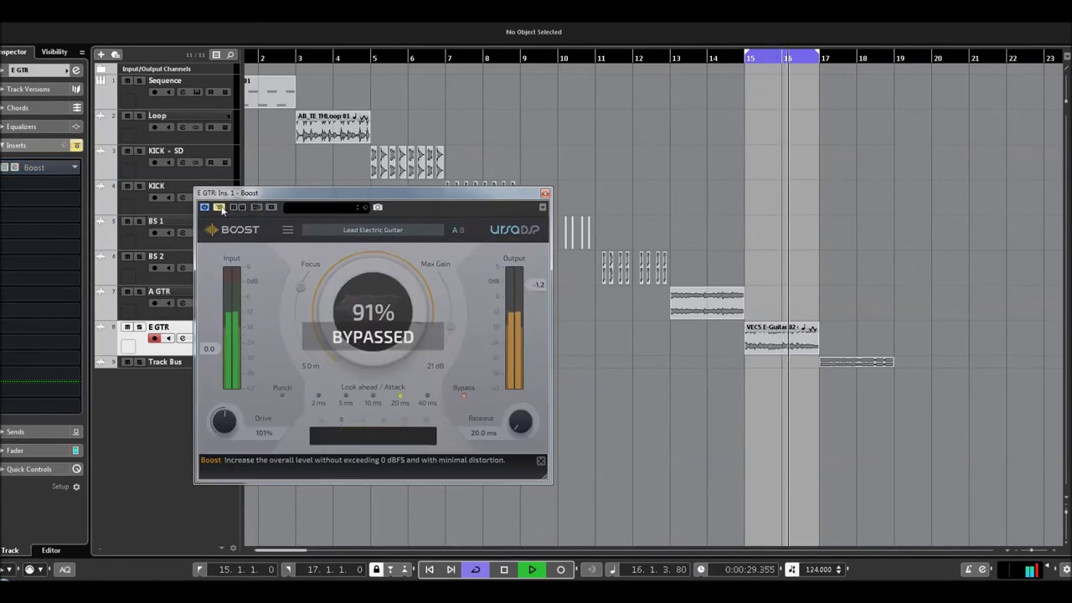
{"action": "left_click", "coordinate": [219, 207]}
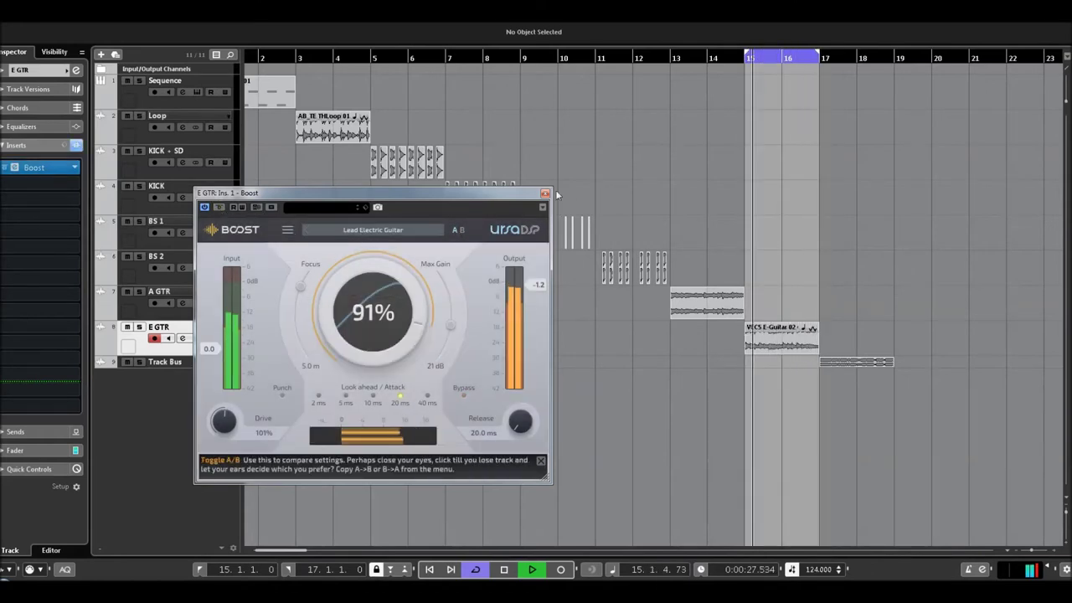
Stop playback, close the E GTR track's Boost, and move the cycle range to bars 17–19.
{"action": "key", "text": "space"}
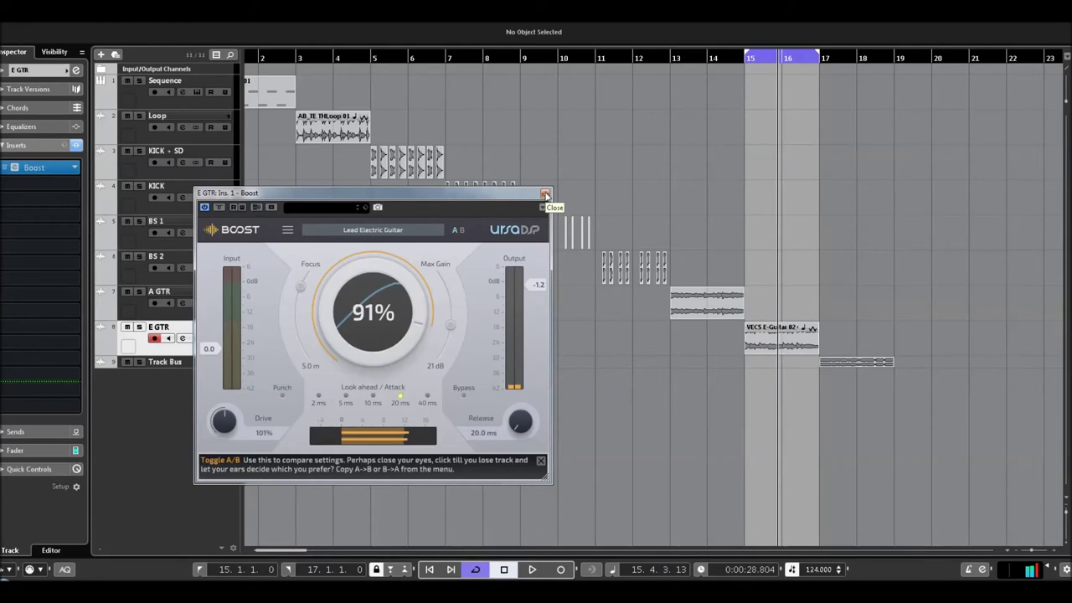
{"action": "left_click", "coordinate": [545, 194]}
{"action": "left_click_drag", "start_coordinate": [772, 59], "coordinate": [845, 63]}
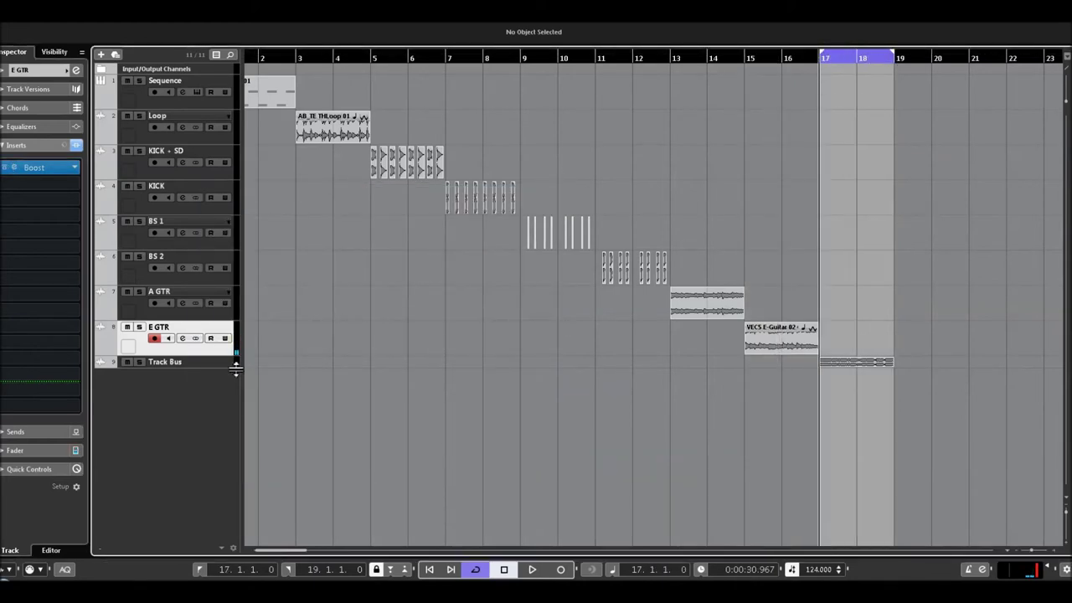
Open the Track Bus Boost with its Modern Master - subtle preset, play the section bypassed, and switch the processing back on.
{"action": "left_click", "coordinate": [235, 365]}
{"action": "left_click", "coordinate": [14, 169]}
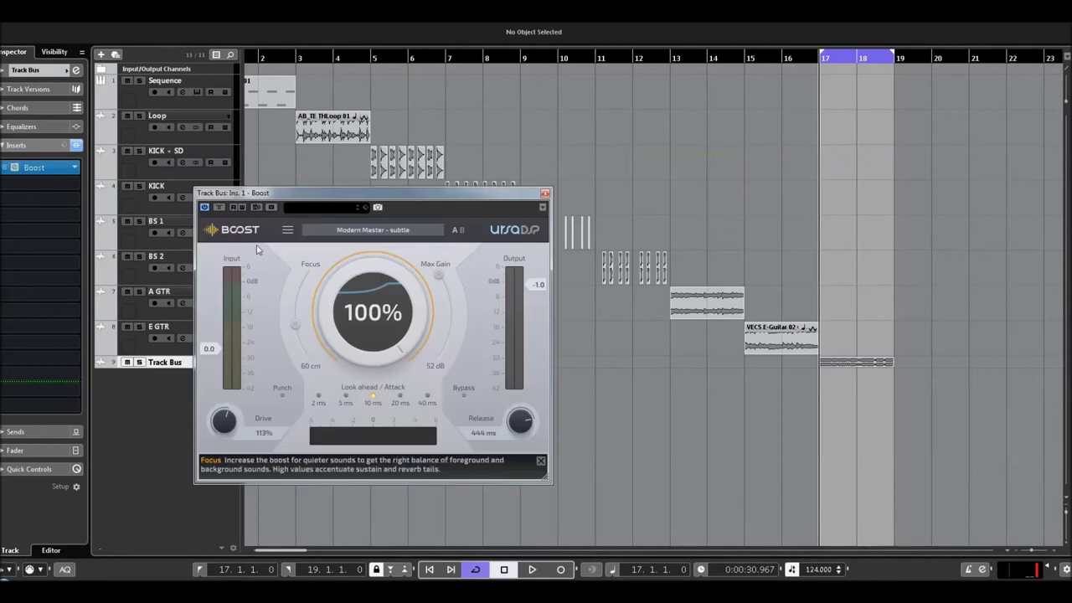
{"action": "left_click", "coordinate": [463, 396]}
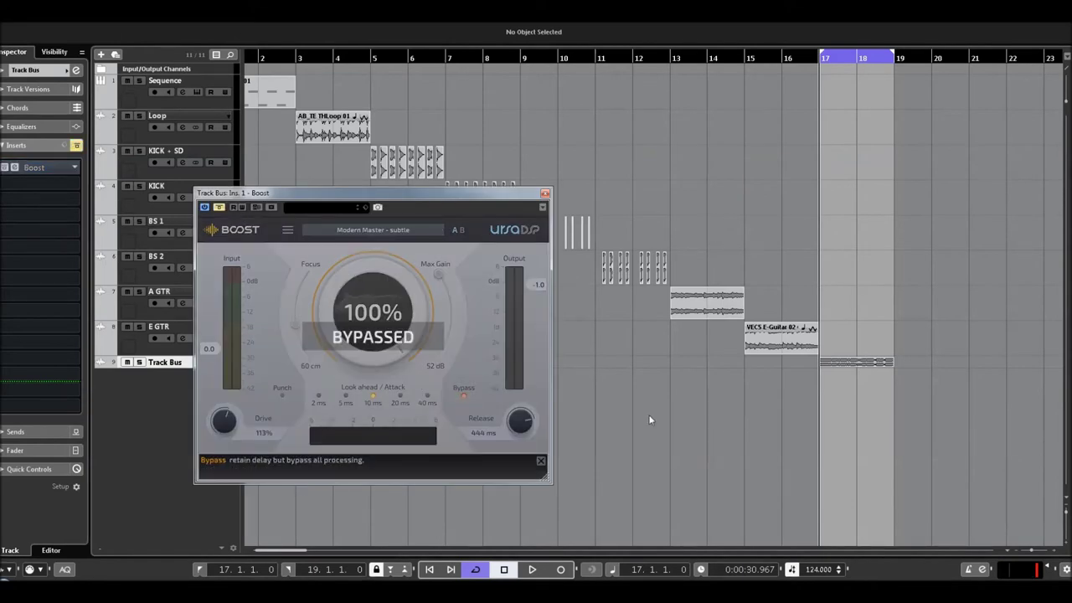
{"action": "key", "text": "space"}
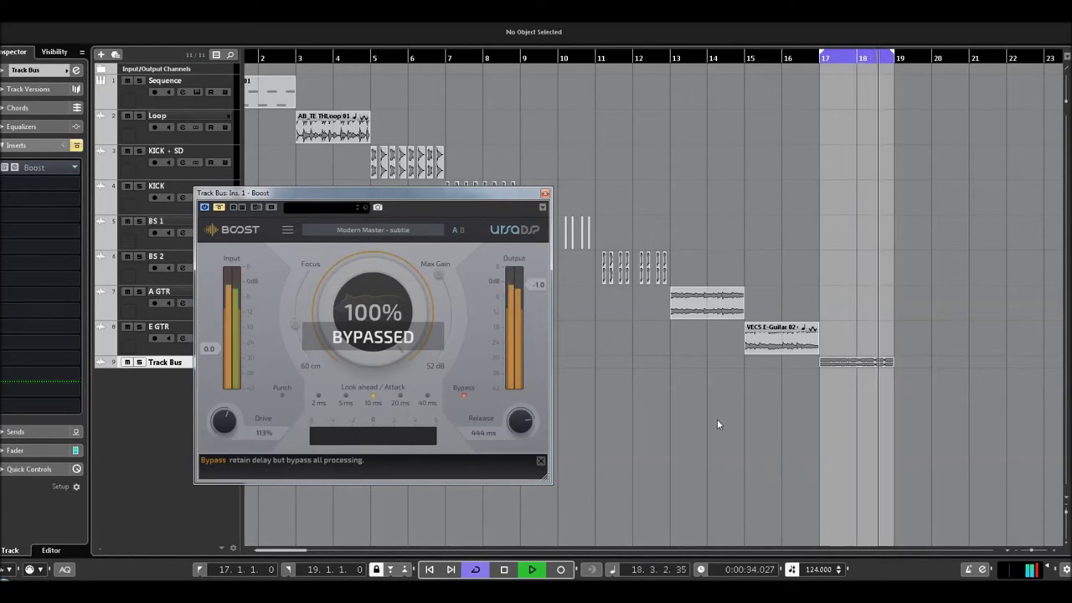
{"action": "left_click", "coordinate": [464, 394]}
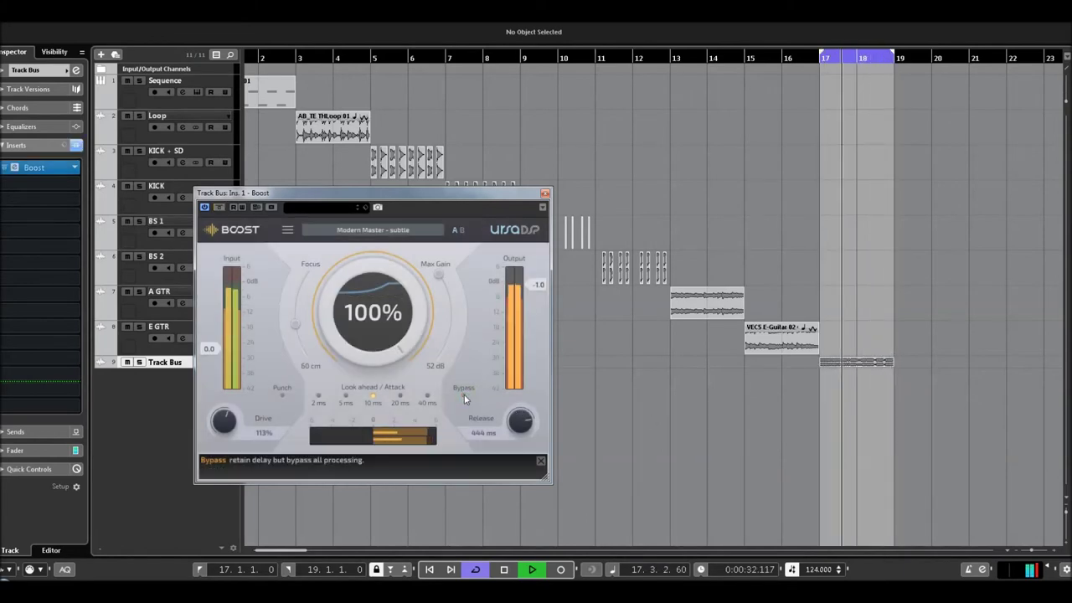
Set the Track Bus Boost to 10 cm Focus and 3.0 dB Max Gain, and enable Punch with 119% Emphasis.
{"action": "left_click_drag", "start_coordinate": [295, 324], "coordinate": [318, 384]}
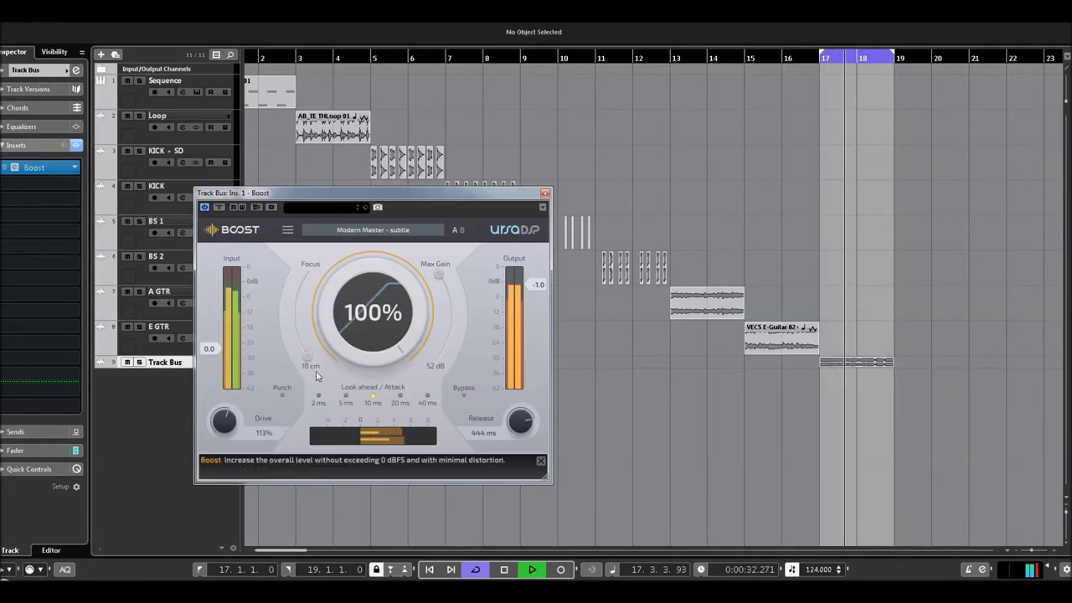
{"action": "left_click_drag", "start_coordinate": [439, 275], "coordinate": [437, 368]}
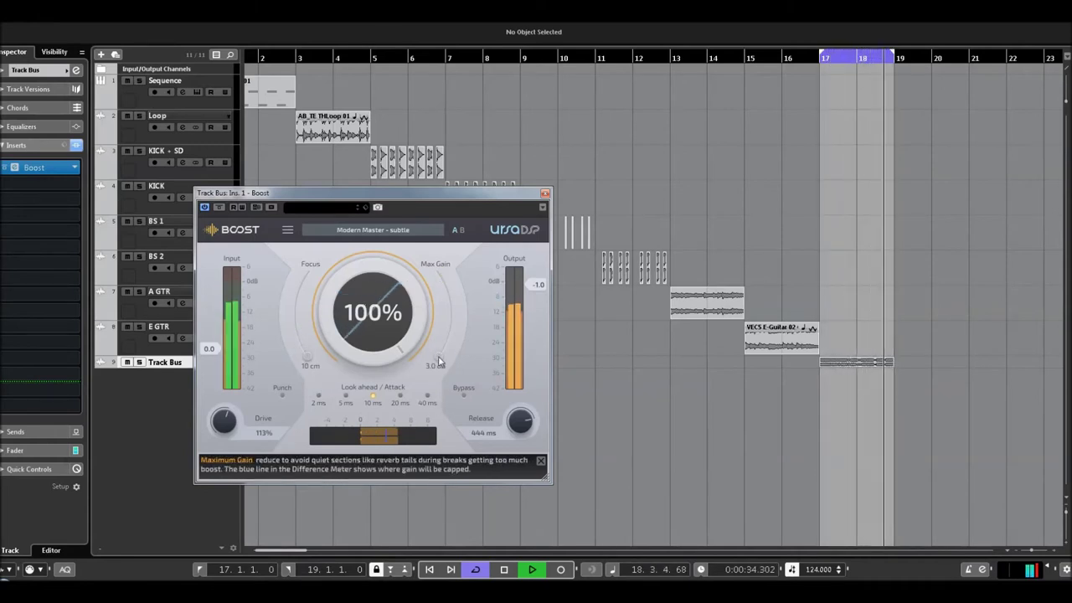
{"action": "left_click", "coordinate": [281, 396]}
{"action": "left_click_drag", "start_coordinate": [230, 423], "coordinate": [232, 415]}
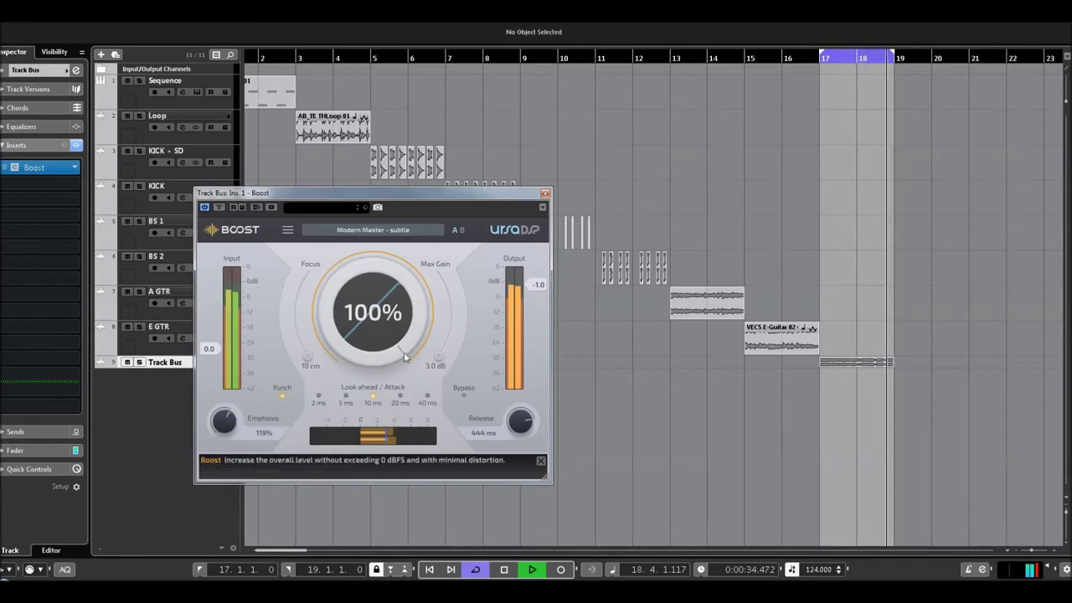
Set the Track Bus Boost's Max Gain to 43 dB, compare it against bypass, then stop playback and close the plug-in.
{"action": "left_click_drag", "start_coordinate": [440, 362], "coordinate": [436, 269]}
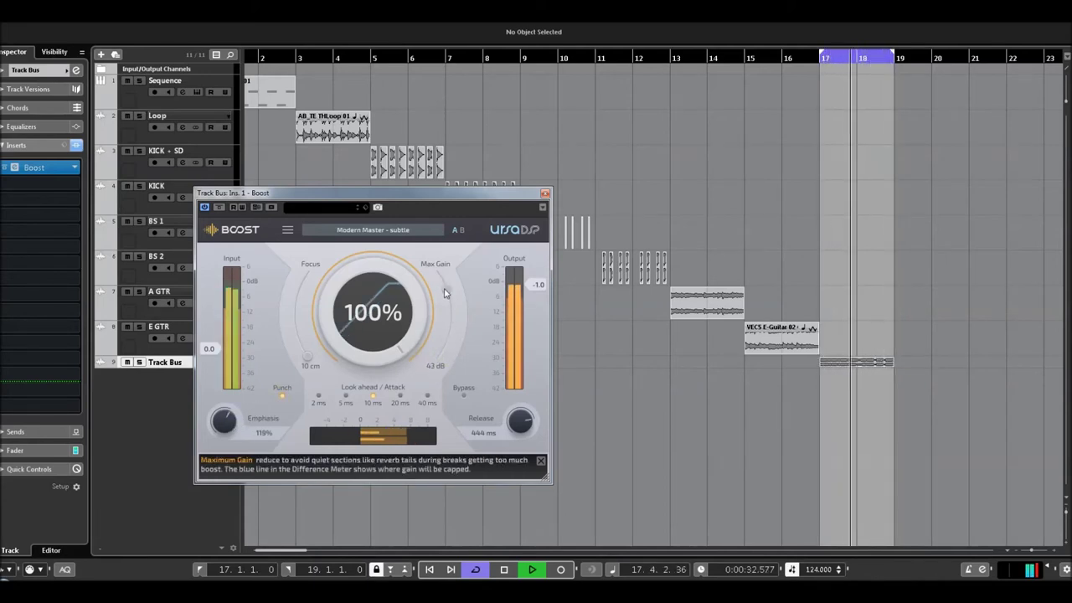
{"action": "left_click", "coordinate": [220, 208]}
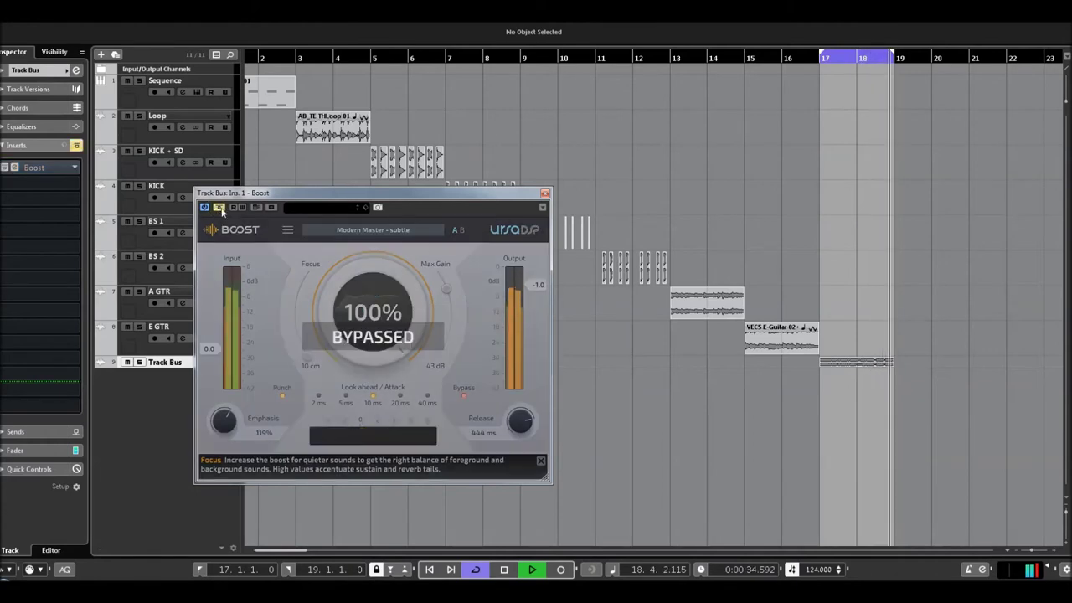
{"action": "left_click", "coordinate": [219, 208]}
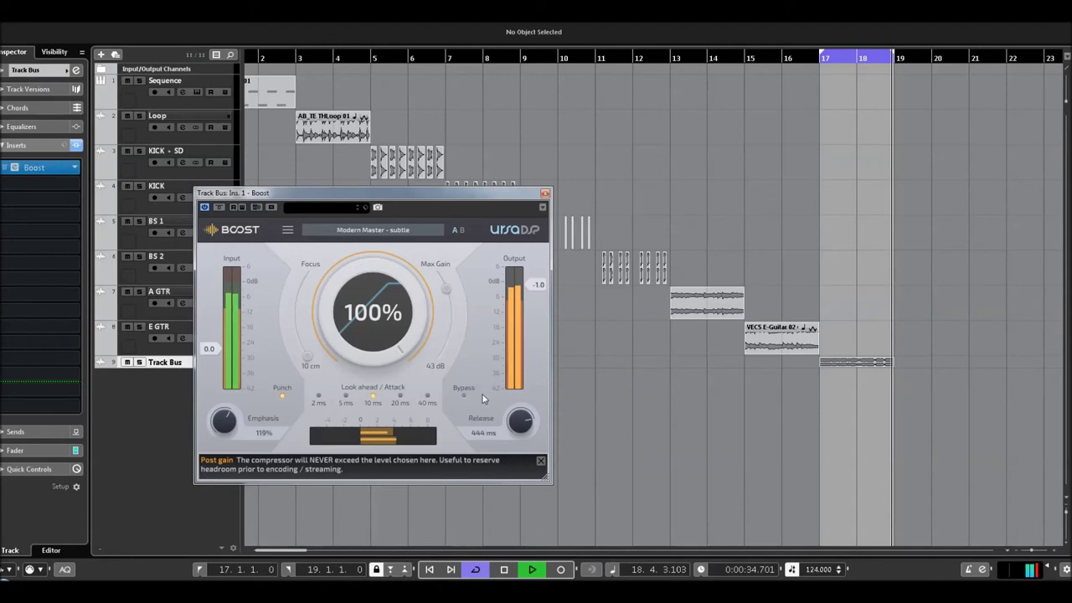
{"action": "key", "text": "space"}
{"action": "left_click", "coordinate": [544, 194]}
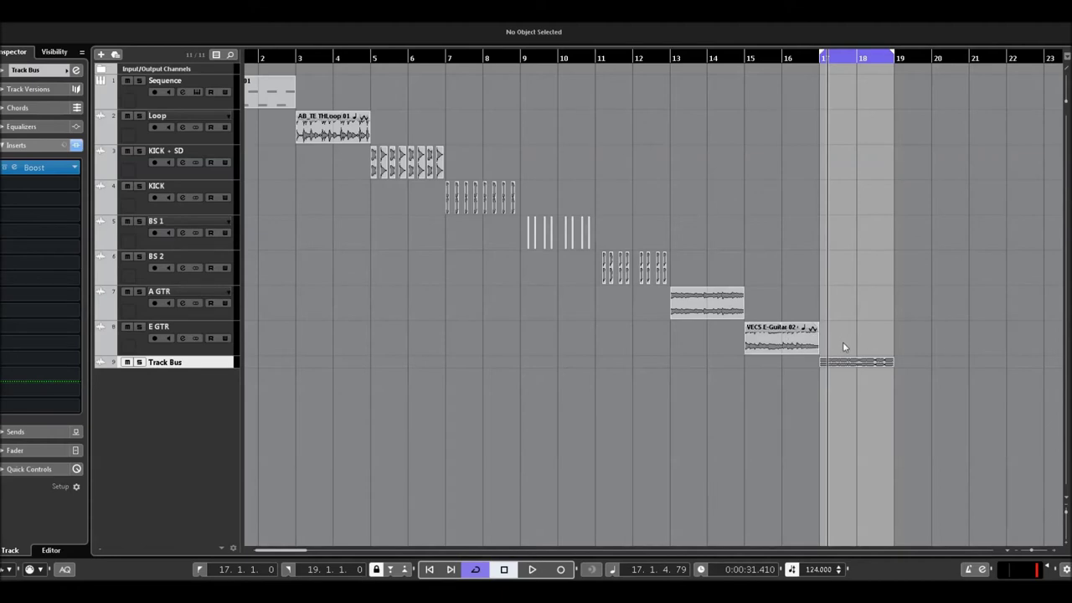
Move the Loop, KICK + SD and KICK clips to start at bar 1, and place the playhead at bar 1.
{"action": "left_click", "coordinate": [782, 344]}
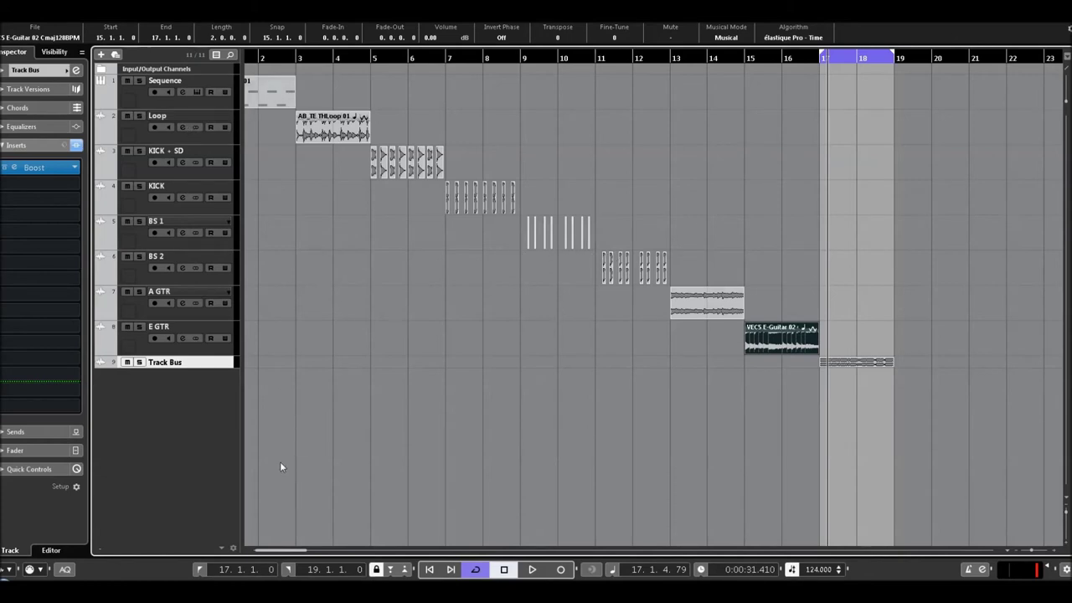
{"action": "left_click_drag", "start_coordinate": [282, 552], "coordinate": [257, 552]}
{"action": "left_click_drag", "start_coordinate": [388, 132], "coordinate": [279, 142]}
{"action": "left_click_drag", "start_coordinate": [586, 160], "coordinate": [391, 165]}
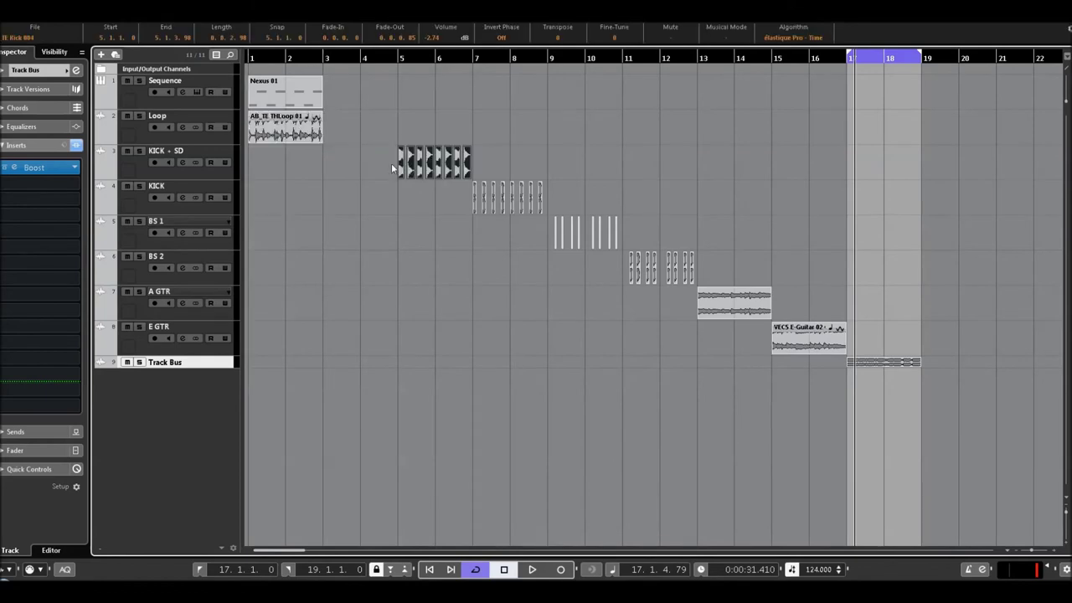
{"action": "left_click_drag", "start_coordinate": [234, 167], "coordinate": [282, 183]}
{"action": "left_click_drag", "start_coordinate": [452, 186], "coordinate": [589, 197]}
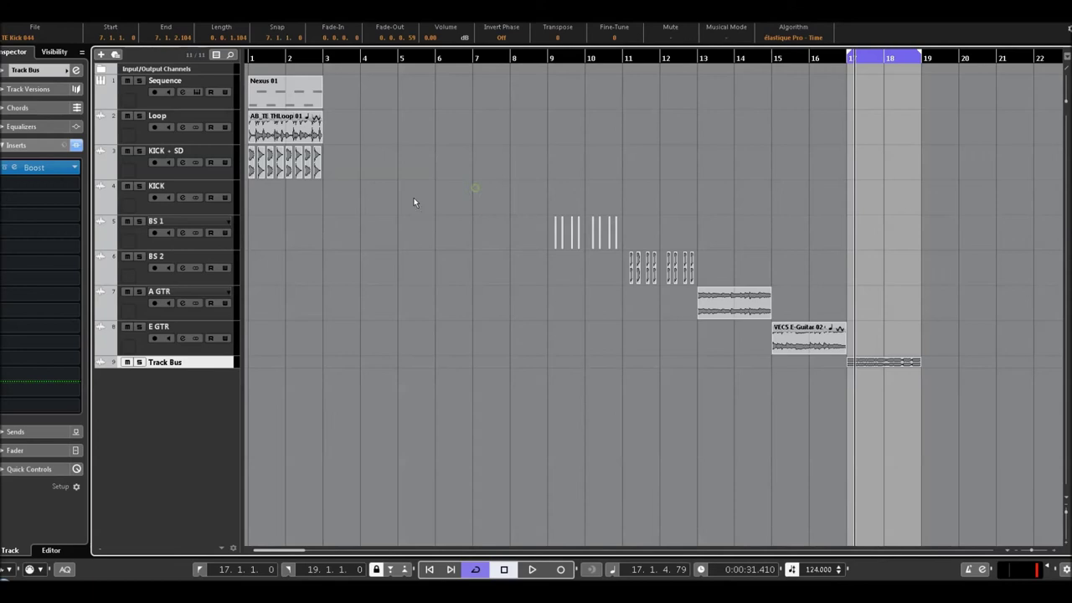
{"action": "left_click_drag", "start_coordinate": [265, 204], "coordinate": [251, 203]}
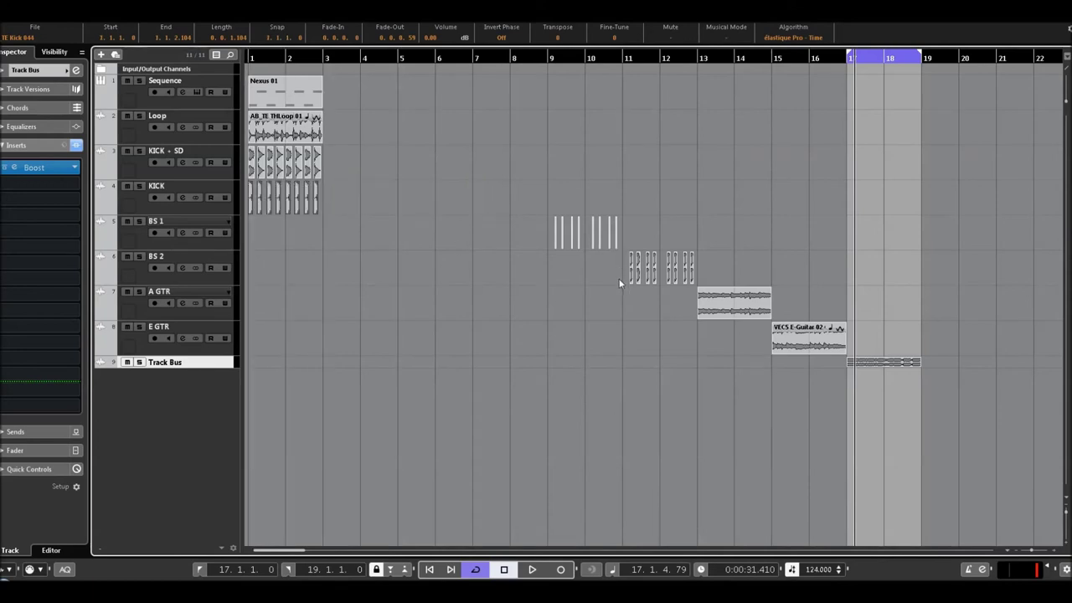
{"action": "left_click", "coordinate": [251, 59]}
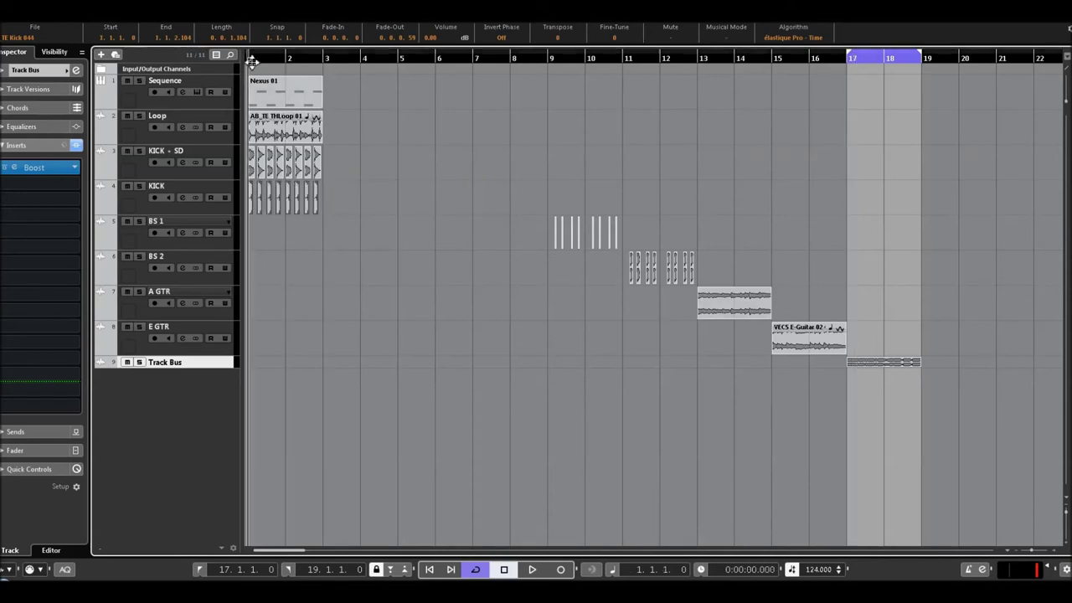
Open the MixConsole and load Boost from the Dynamics plug-ins into the first insert slot of the Stereo Out channel.
{"action": "left_click", "coordinate": [163, 17]}
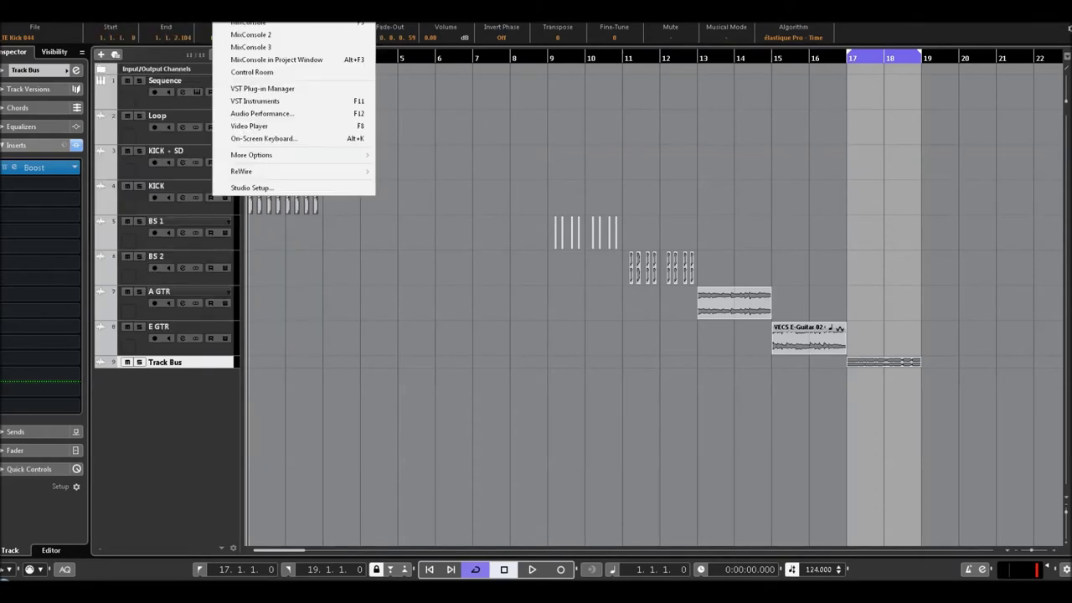
{"action": "mouse_move", "coordinate": [225, 17]}
{"action": "left_click", "coordinate": [251, 47]}
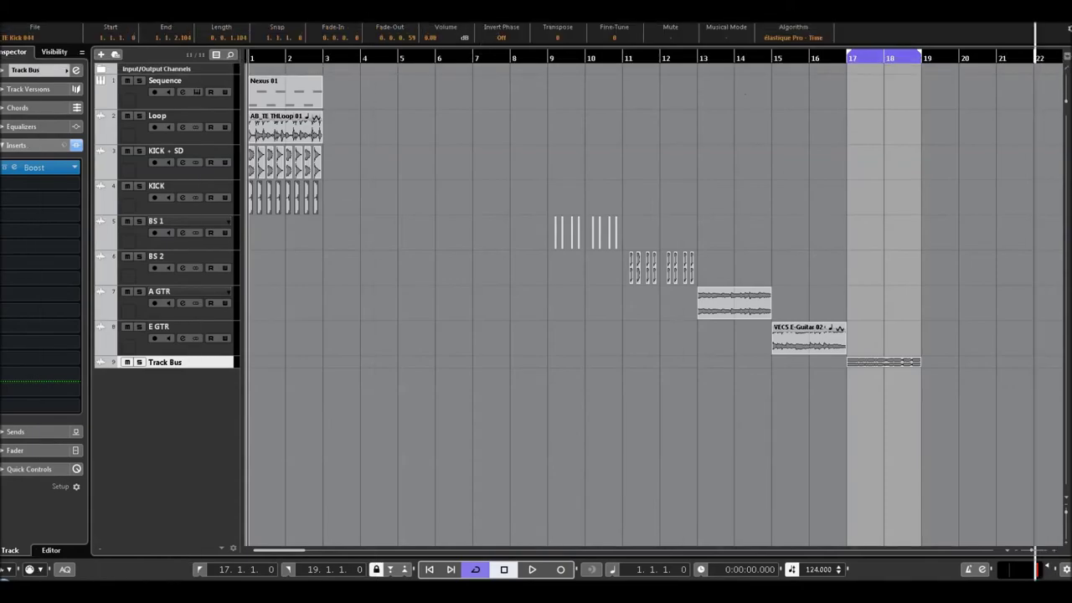
{"action": "key", "text": "F3"}
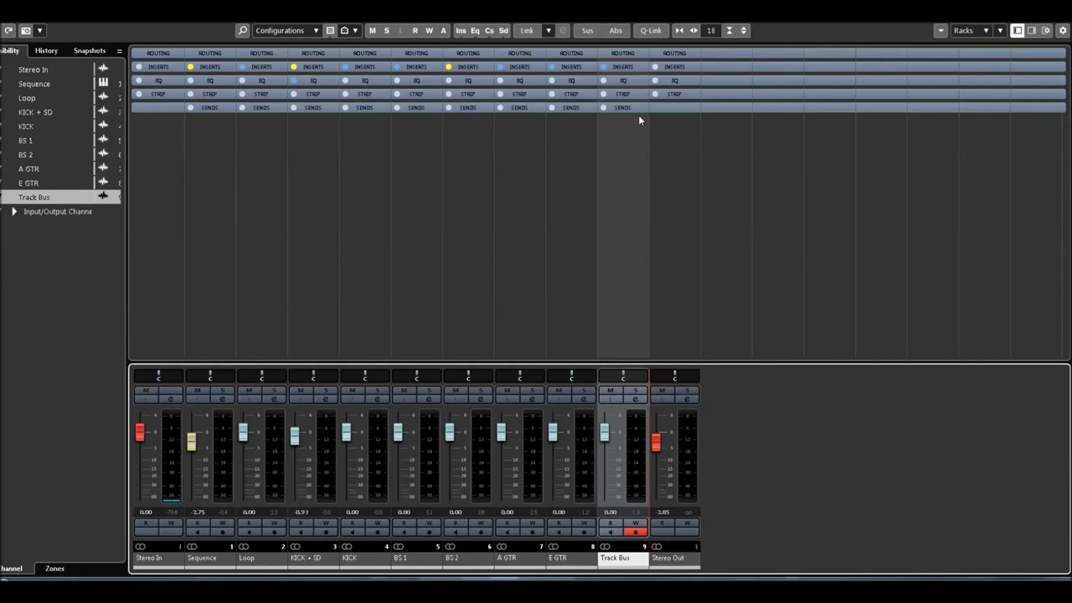
{"action": "left_click", "coordinate": [676, 562]}
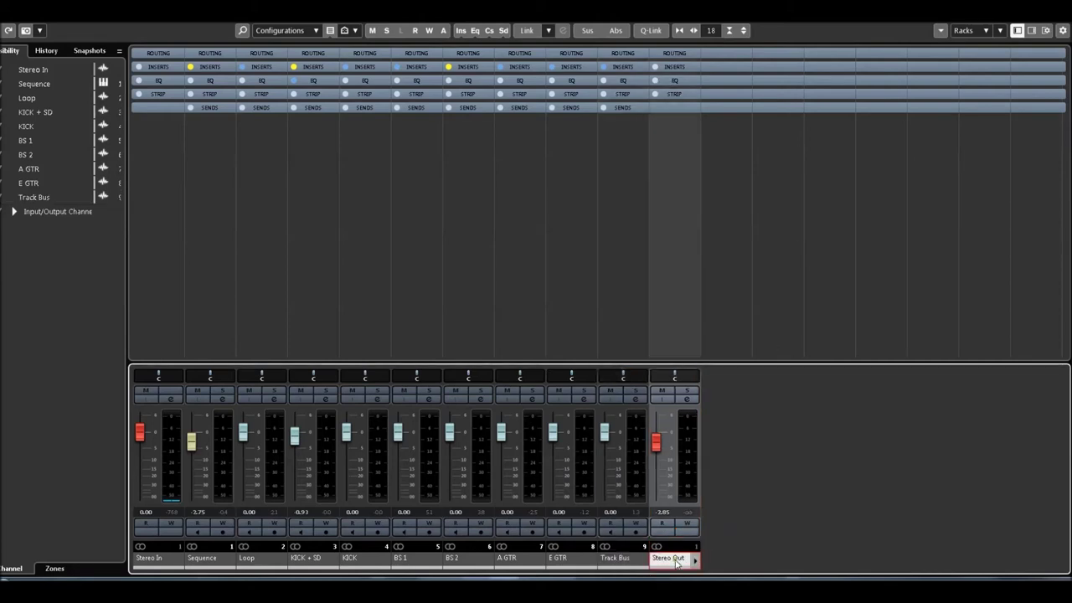
{"action": "left_click", "coordinate": [682, 67]}
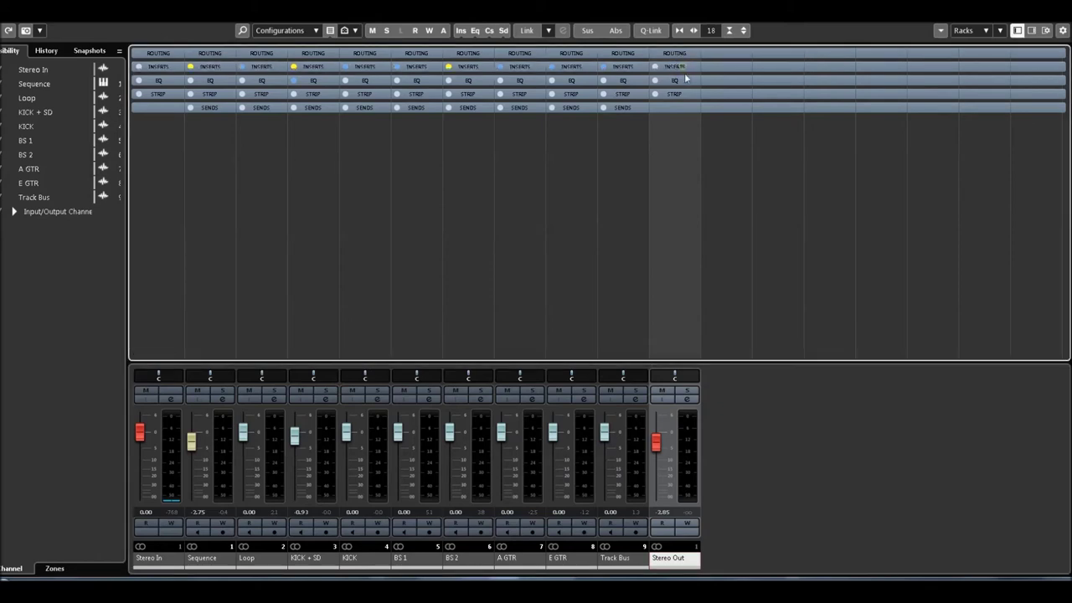
{"action": "left_click", "coordinate": [694, 81]}
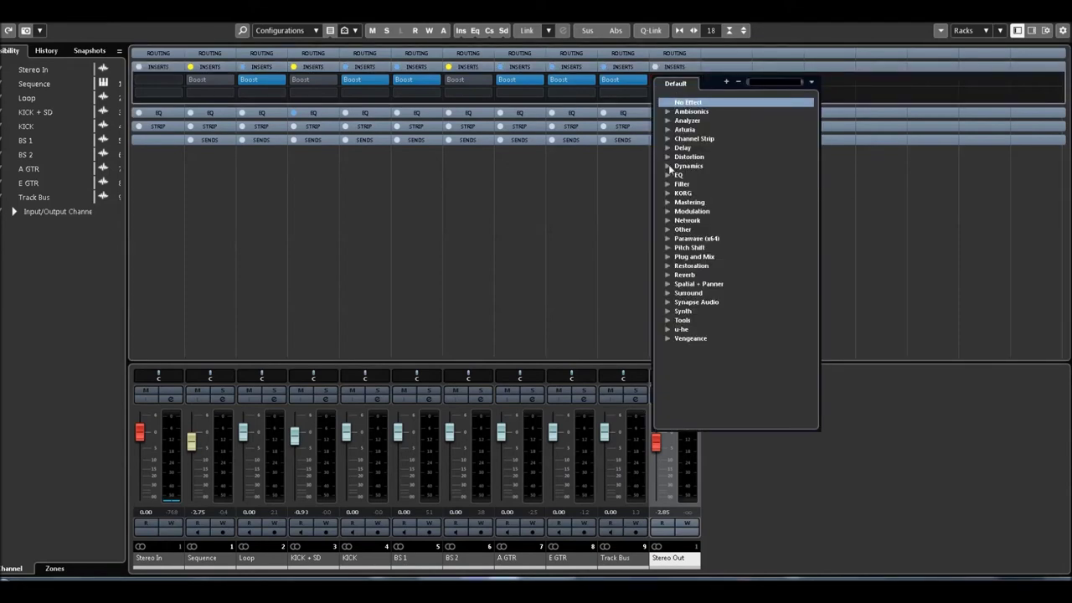
{"action": "left_click", "coordinate": [667, 204]}
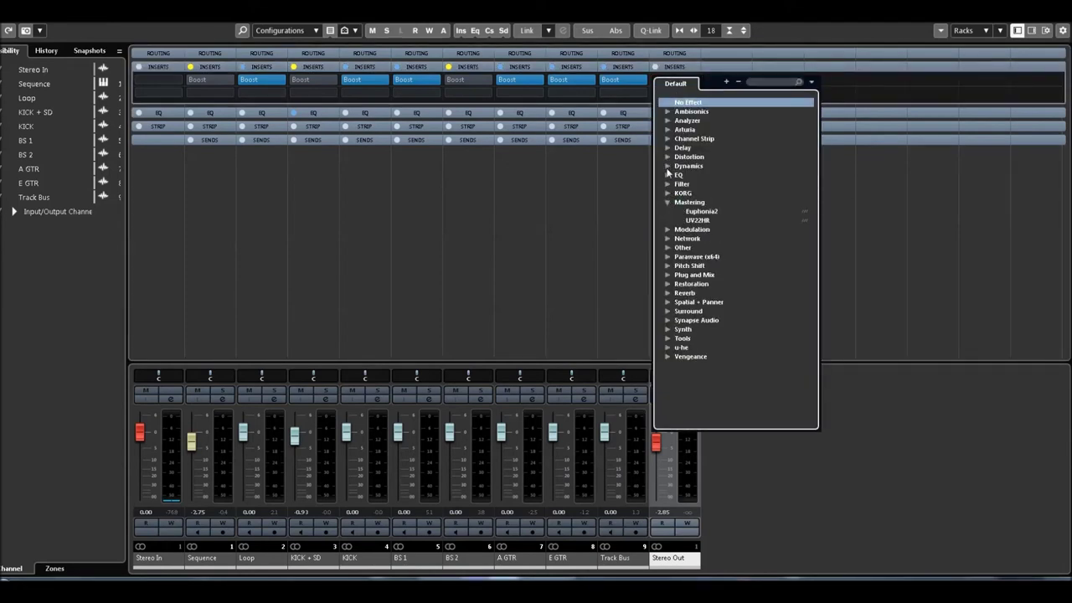
{"action": "left_click", "coordinate": [667, 166]}
{"action": "left_click", "coordinate": [691, 176]}
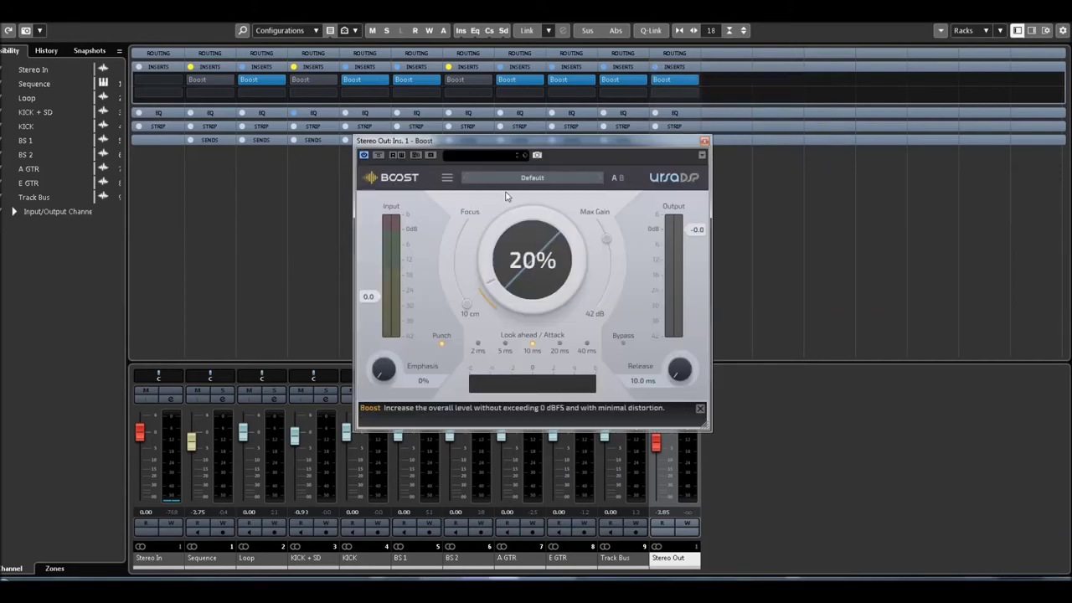
Load the Modern Master - clean factory preset in the Stereo Out Boost and return to the project window.
{"action": "left_click", "coordinate": [534, 178]}
{"action": "mouse_move", "coordinate": [538, 191]}
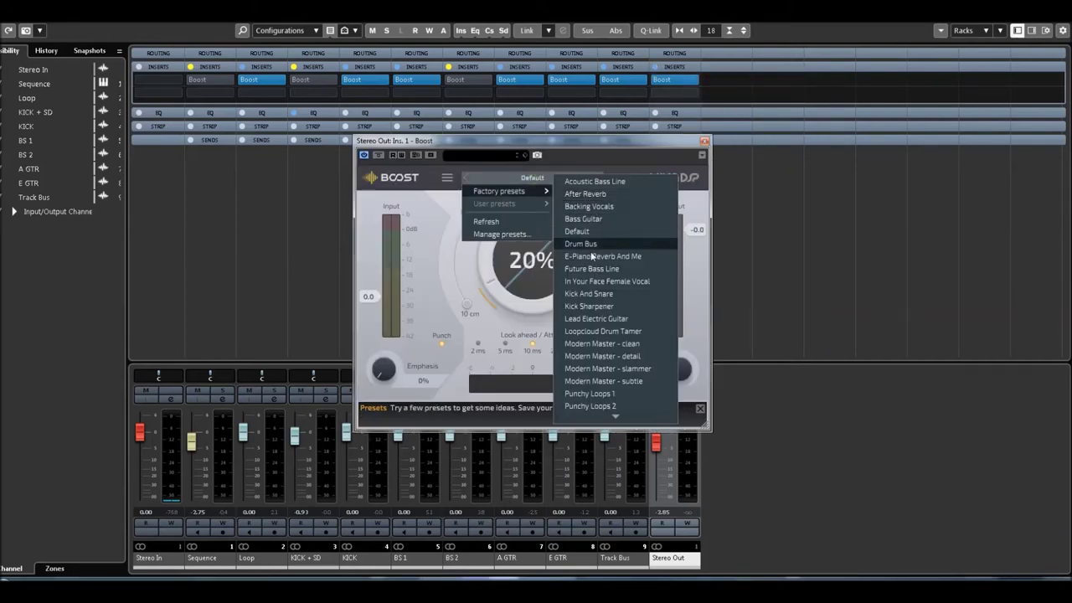
{"action": "mouse_move", "coordinate": [593, 418]}
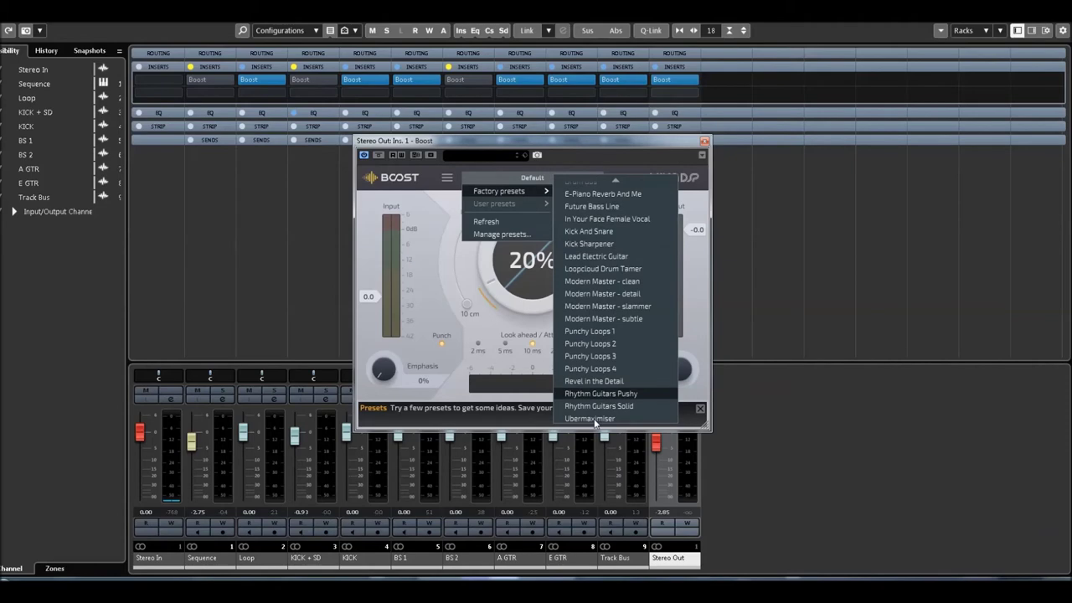
{"action": "left_click", "coordinate": [592, 280]}
{"action": "left_click_drag", "start_coordinate": [855, 206], "coordinate": [869, 207]}
{"action": "key", "text": "F3"}
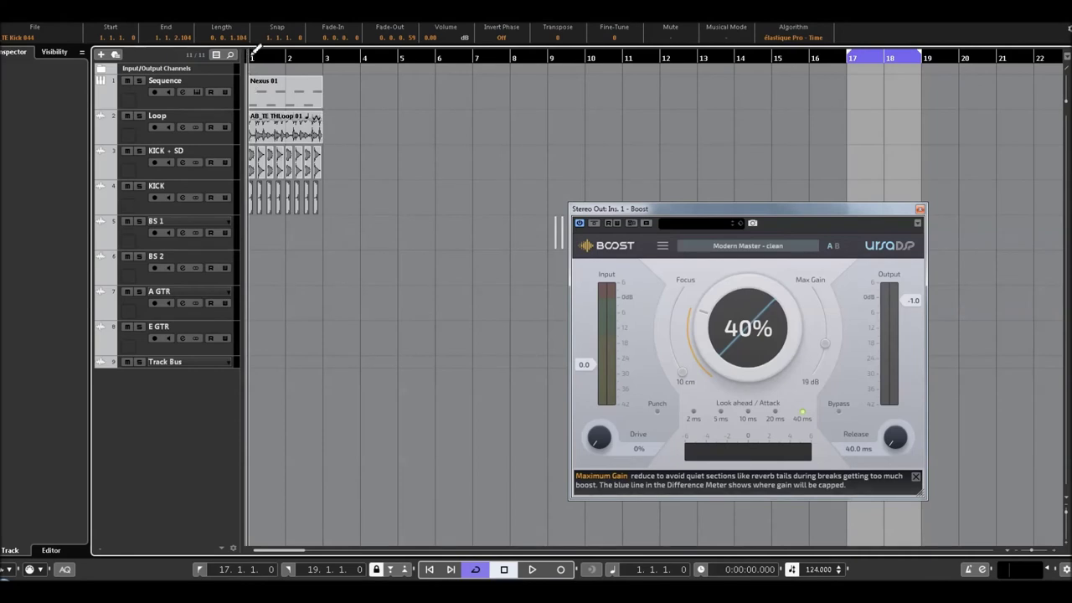
Set the cycle range to bars 1–3, start playback, and compare the Stereo Out Boost against bypass.
{"action": "left_click_drag", "start_coordinate": [253, 51], "coordinate": [325, 52]}
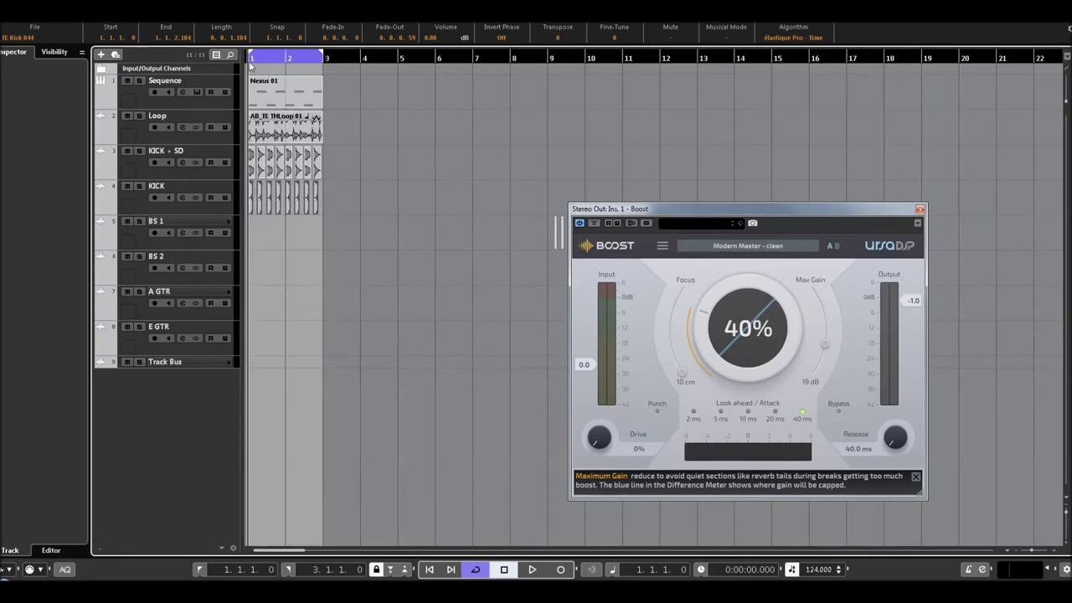
{"action": "key", "text": "space"}
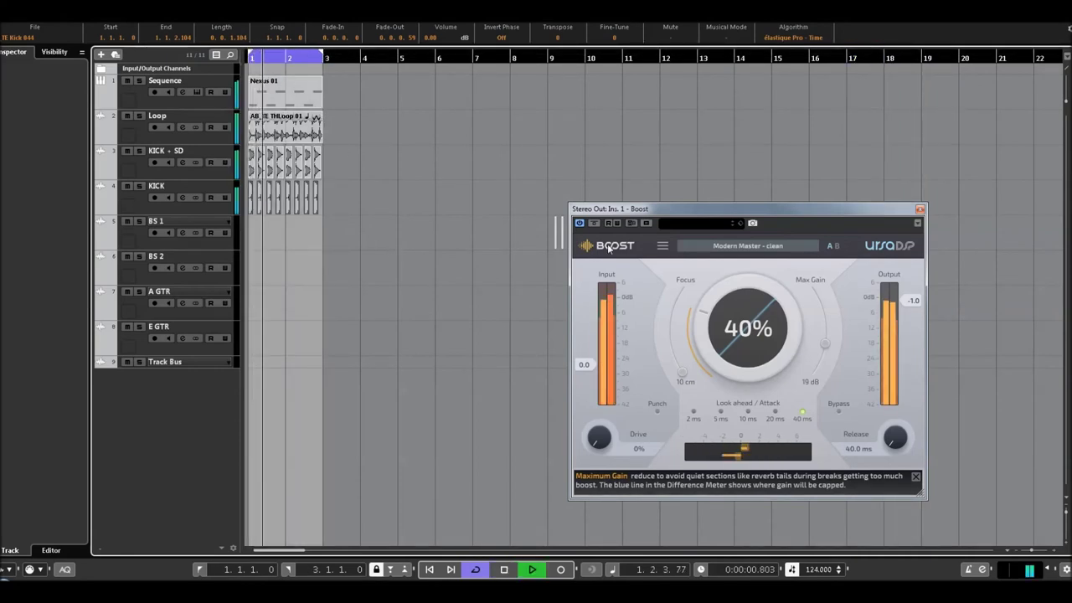
{"action": "left_click_drag", "start_coordinate": [700, 215], "coordinate": [559, 112]}
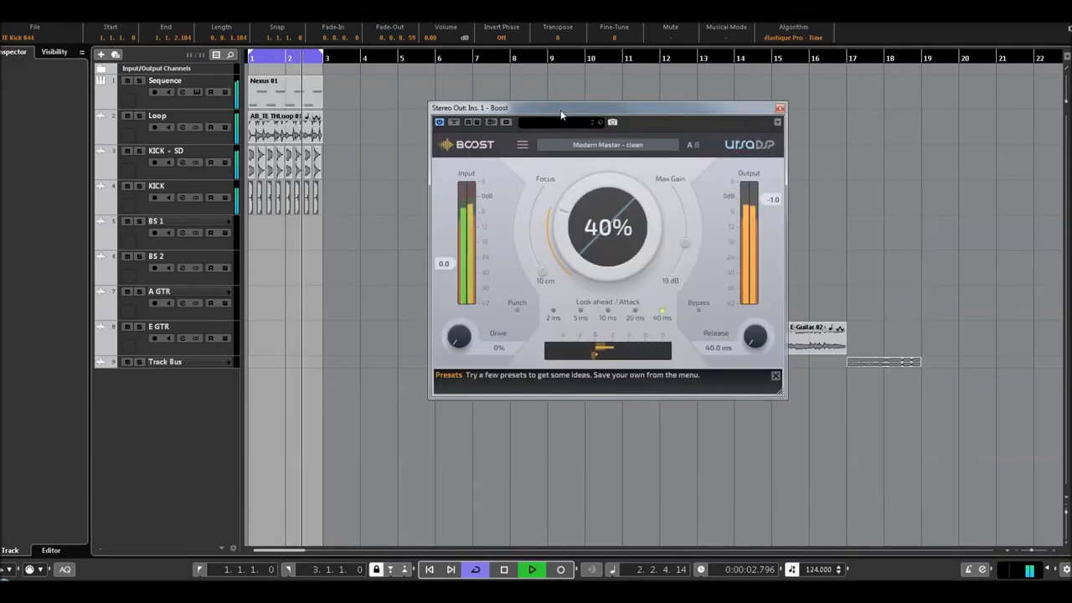
{"action": "left_click", "coordinate": [453, 123]}
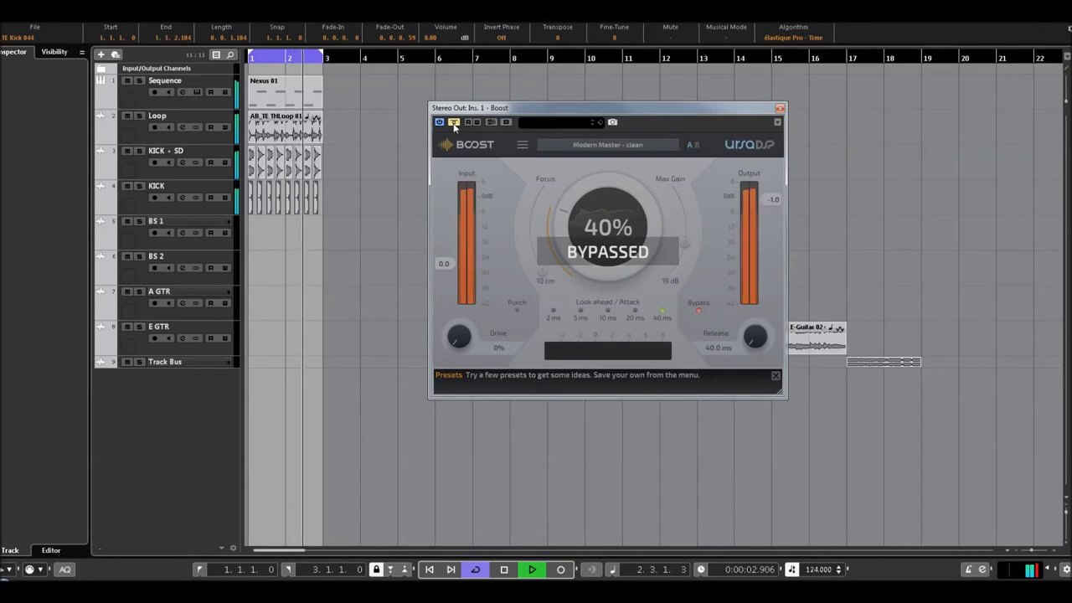
{"action": "left_click", "coordinate": [453, 122]}
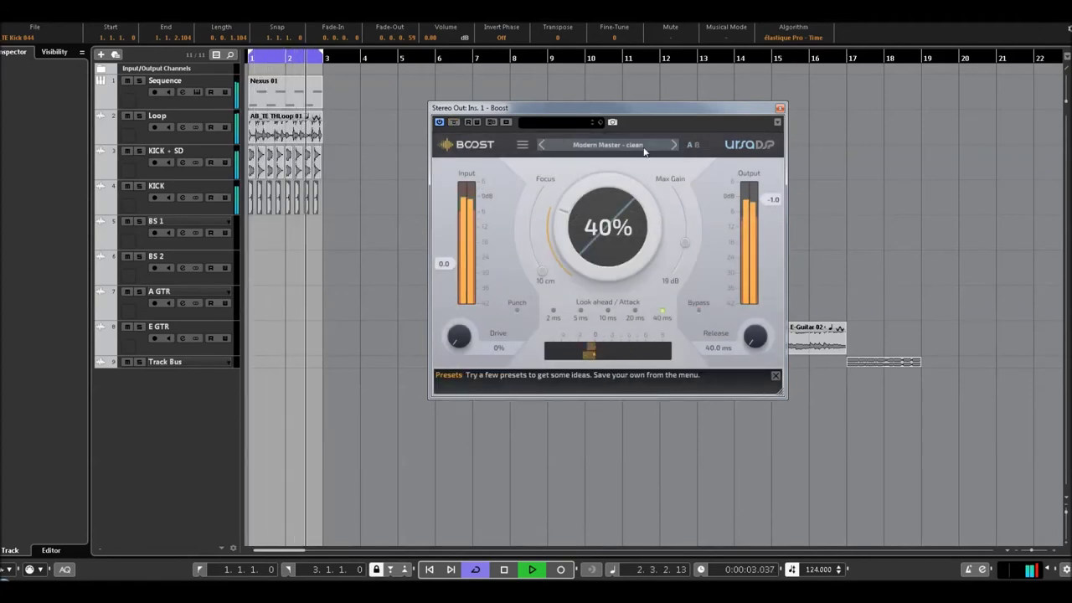
Audition the Modern Master - detail and Modern Master - slammer presets on Stereo Out, and bypass the plug-in.
{"action": "left_click", "coordinate": [673, 144]}
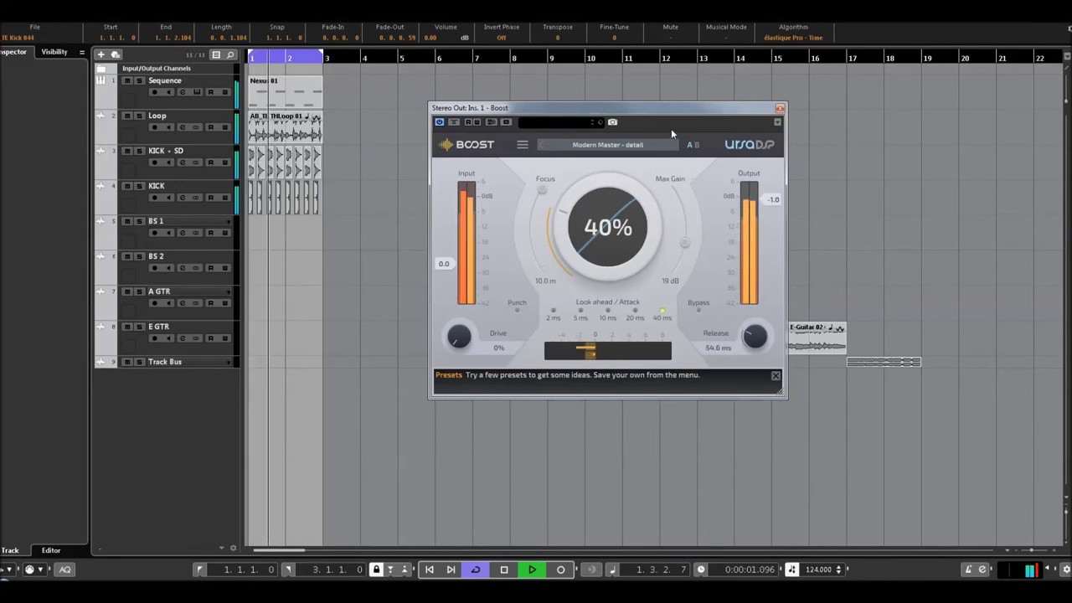
{"action": "left_click", "coordinate": [675, 146]}
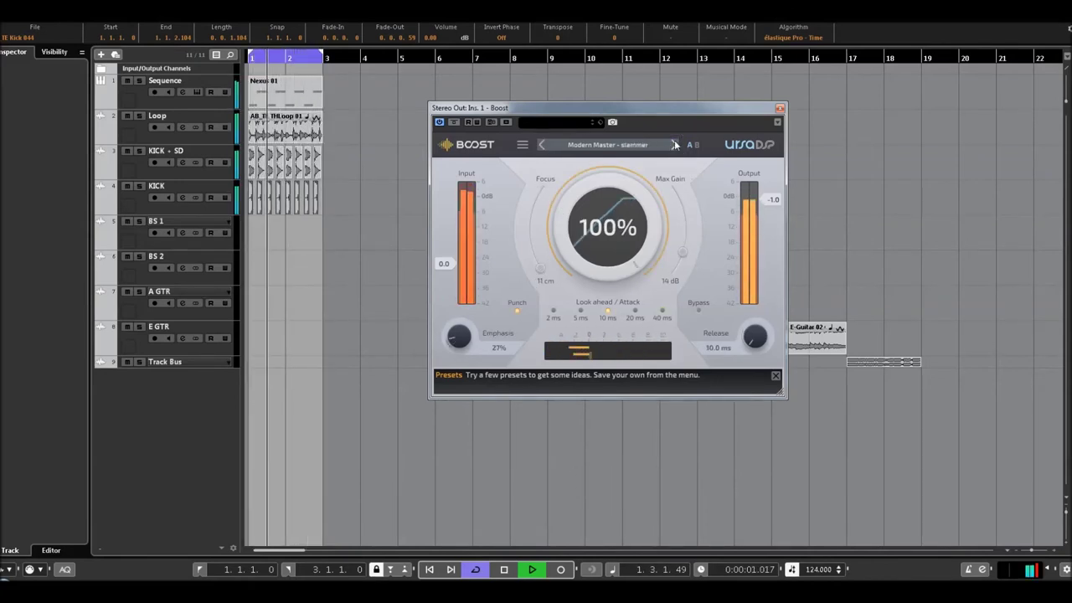
{"action": "left_click", "coordinate": [455, 124]}
Check the inserts of the Loop, KICK + SD and Sequence tracks, stop playback, and bypass the KICK track's Boost.
{"action": "left_click", "coordinate": [157, 115]}
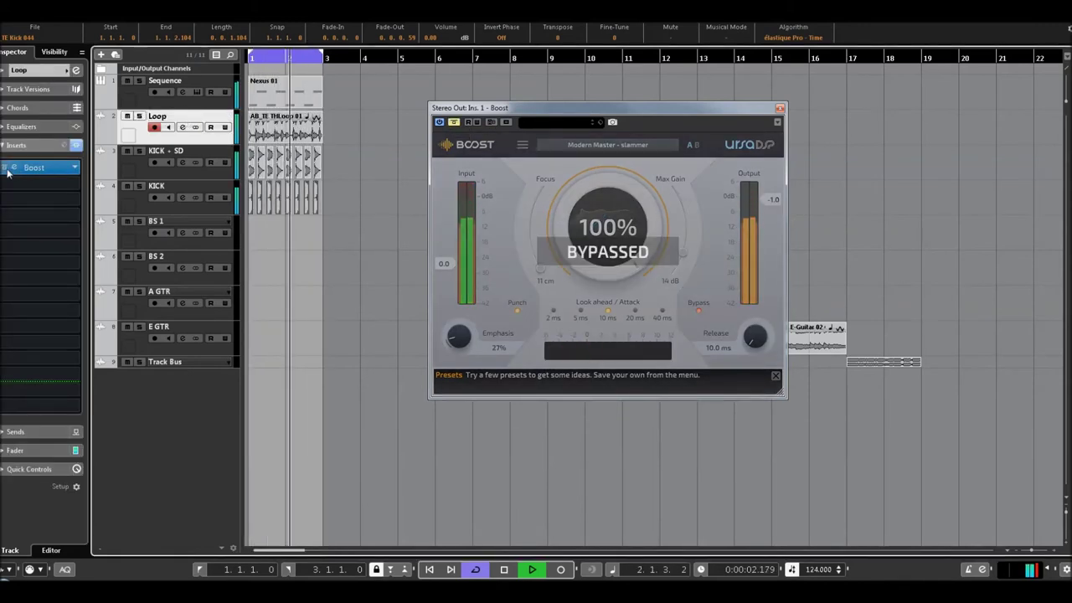
{"action": "left_click", "coordinate": [180, 155]}
{"action": "key", "text": "space"}
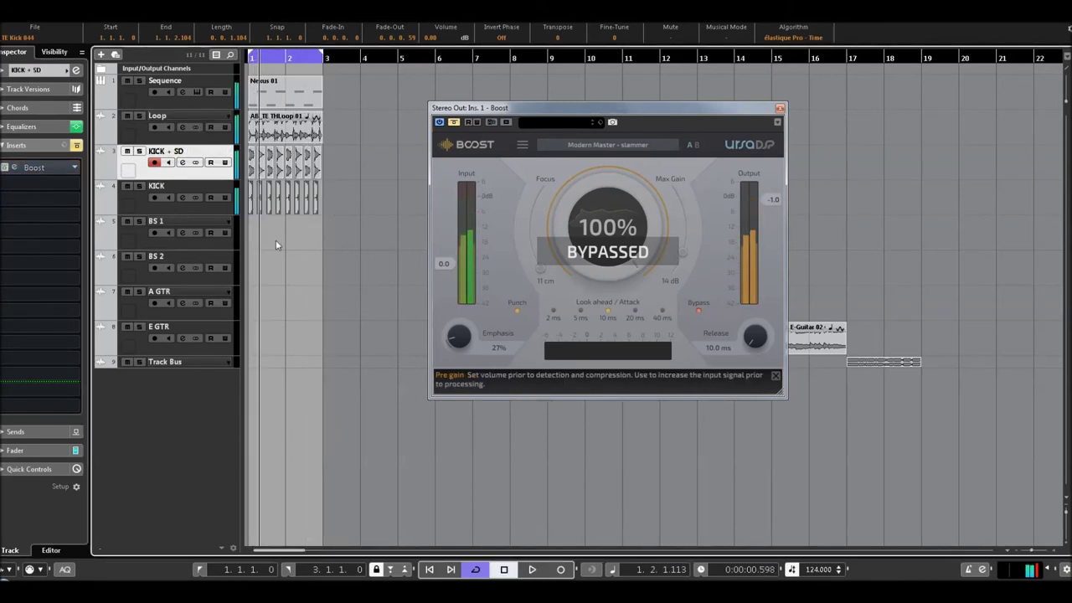
{"action": "left_click", "coordinate": [177, 186]}
{"action": "left_click", "coordinate": [6, 167]}
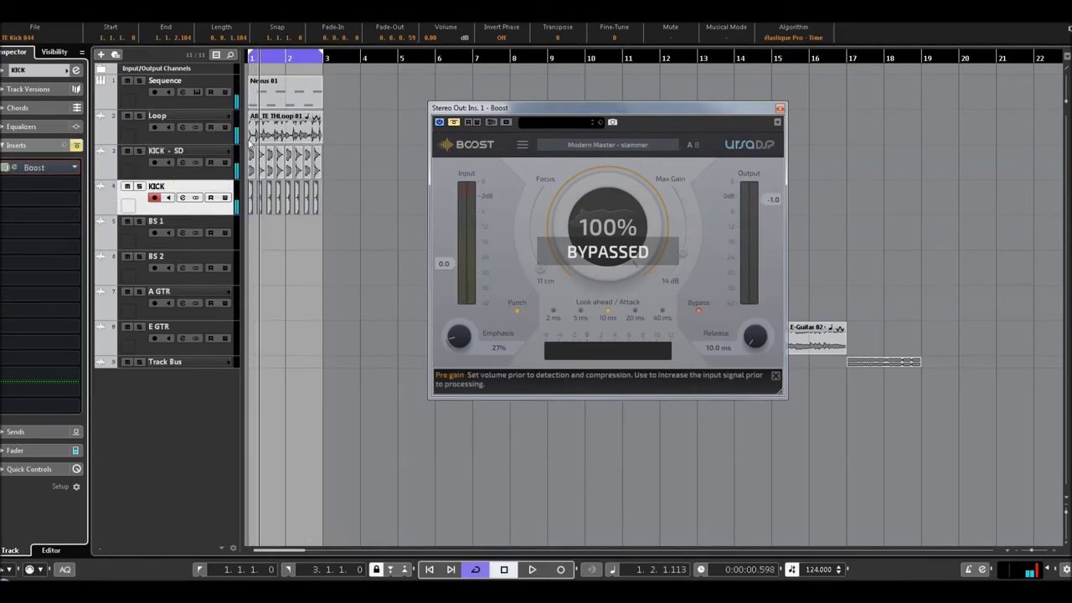
{"action": "left_click", "coordinate": [210, 98]}
Return the playhead to bar 1 and move the Stereo Out Boost window clear of the clips.
{"action": "left_click_drag", "start_coordinate": [250, 57], "coordinate": [248, 63]}
{"action": "left_click_drag", "start_coordinate": [542, 109], "coordinate": [669, 110]}
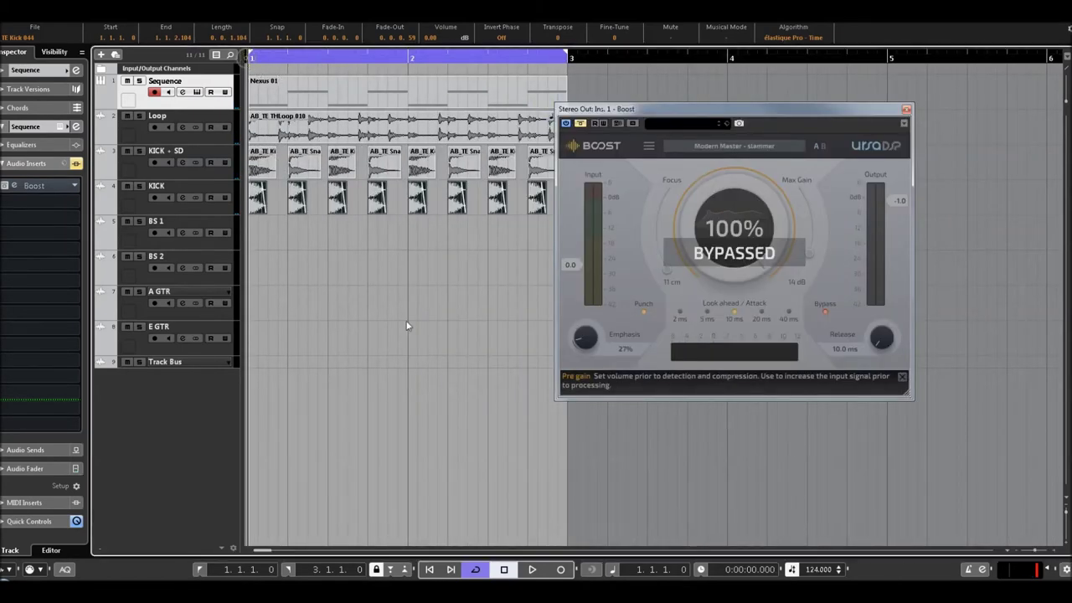
{"action": "left_click_drag", "start_coordinate": [705, 109], "coordinate": [748, 108]}
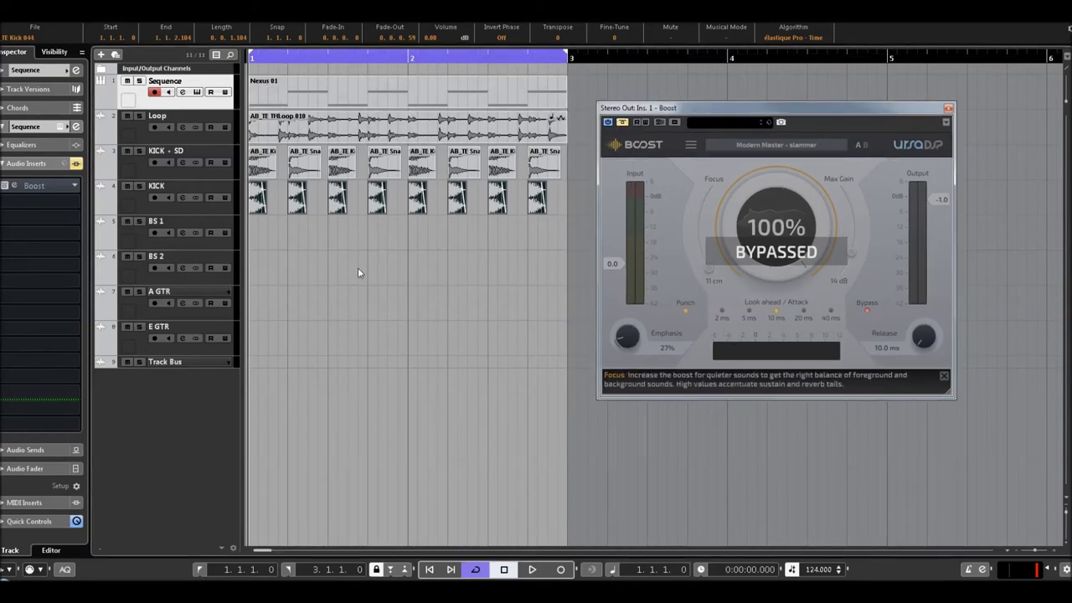
Start playback, re-enable the Stereo Out Boost, and set Focus to 10 cm, Max Gain to 10 dB, Drive to 10% with Punch off and Release to 130 ms.
{"action": "key", "text": "space"}
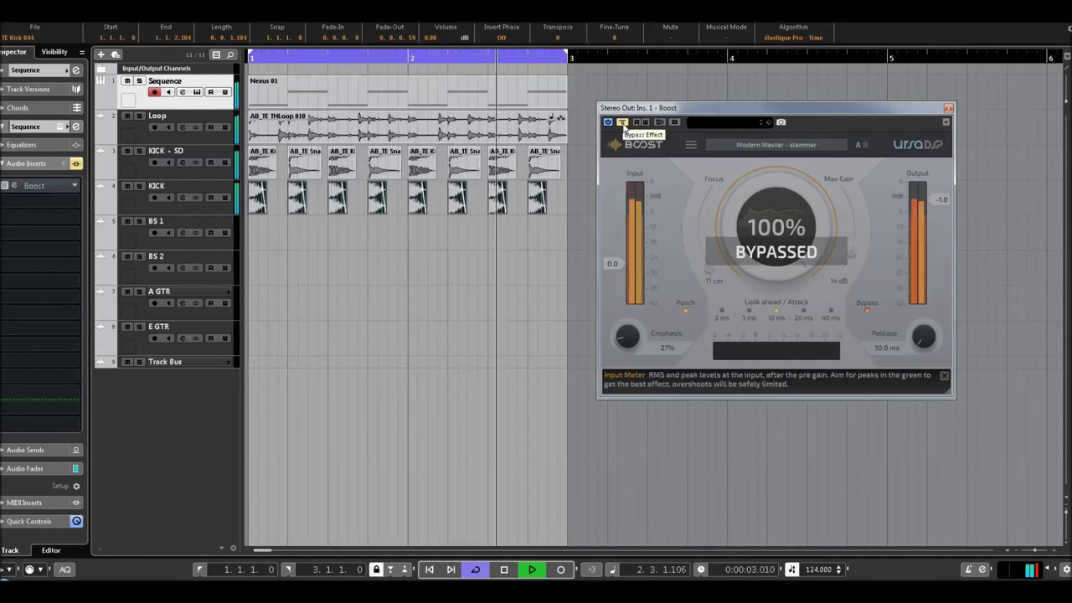
{"action": "left_click", "coordinate": [622, 123]}
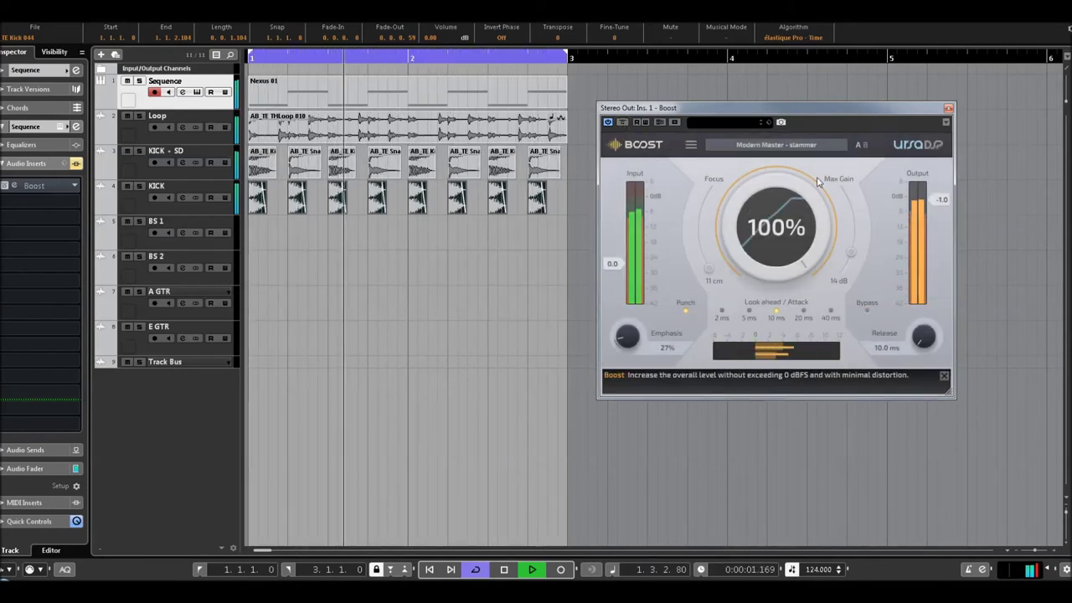
{"action": "left_click_drag", "start_coordinate": [849, 251], "coordinate": [853, 272]}
{"action": "left_click_drag", "start_coordinate": [708, 268], "coordinate": [694, 271]}
{"action": "left_click_drag", "start_coordinate": [842, 280], "coordinate": [851, 263]}
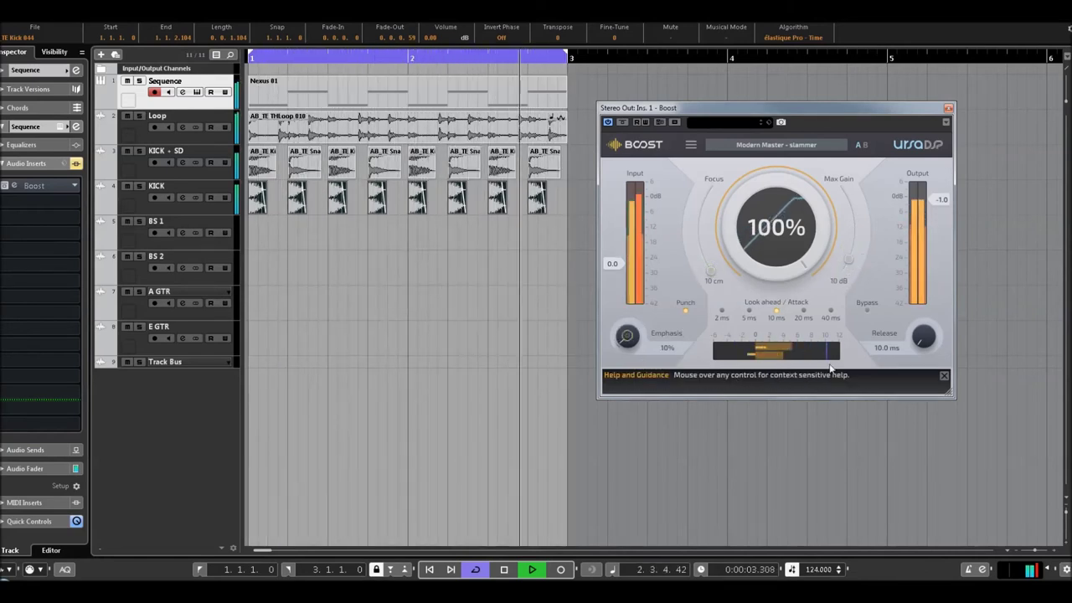
{"action": "left_click_drag", "start_coordinate": [919, 346], "coordinate": [939, 289]}
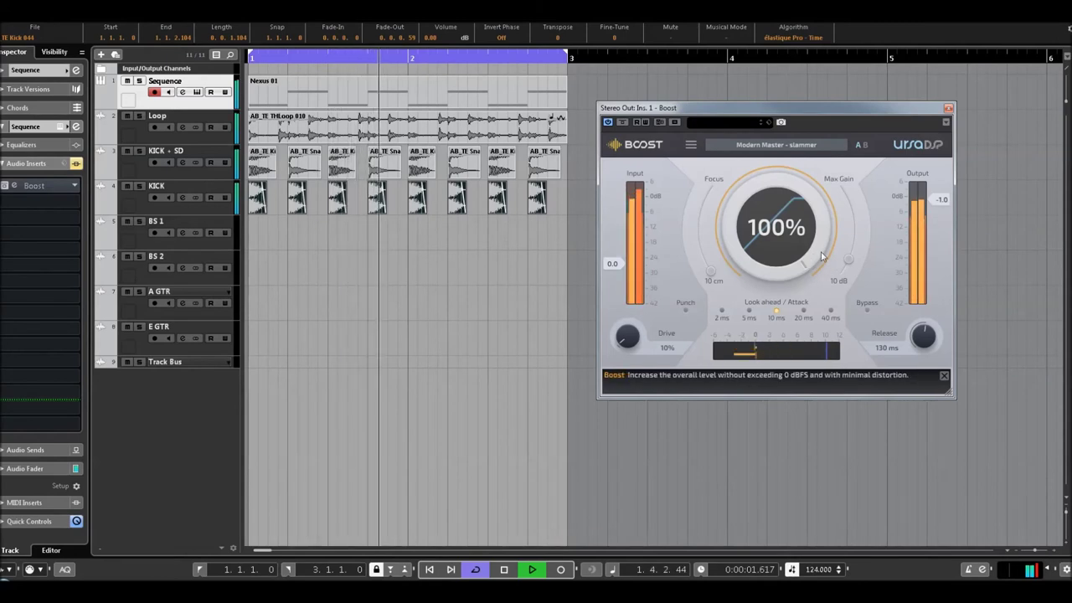
Lower Max Gain to 5.0 dB on the Stereo Out Boost, compare it against bypass, and raise Max Gain to 38 dB.
{"action": "left_click_drag", "start_coordinate": [849, 260], "coordinate": [845, 271]}
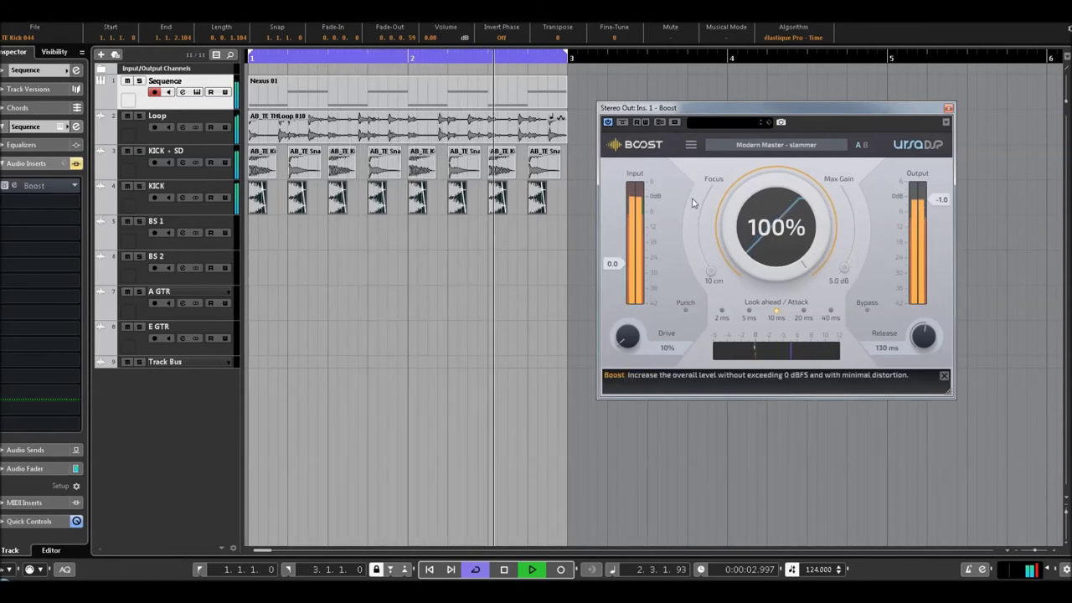
{"action": "left_click", "coordinate": [622, 123]}
{"action": "left_click", "coordinate": [623, 123]}
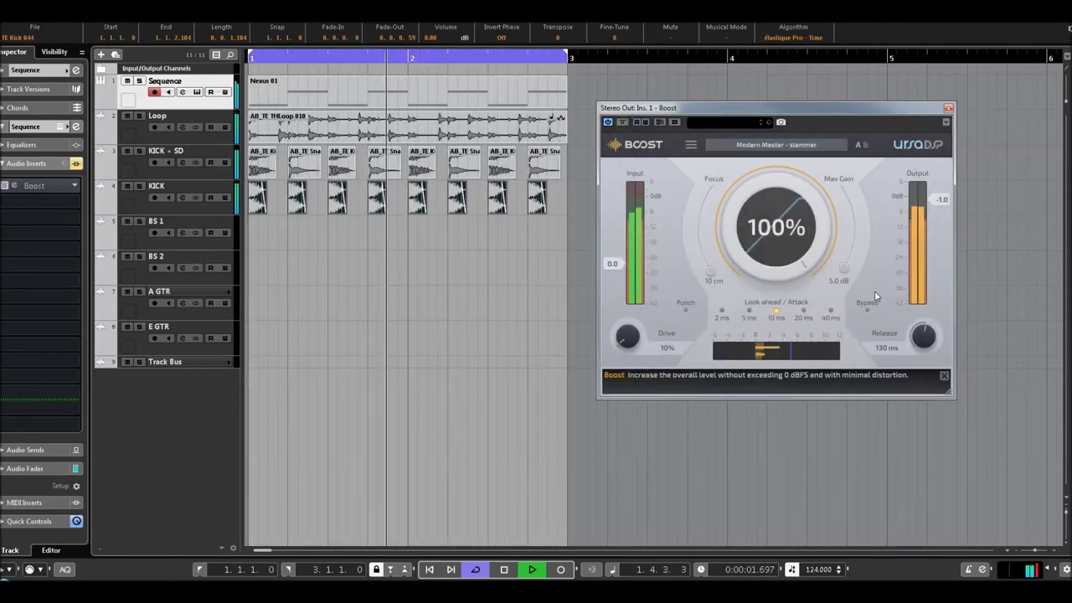
{"action": "left_click_drag", "start_coordinate": [845, 270], "coordinate": [852, 212]}
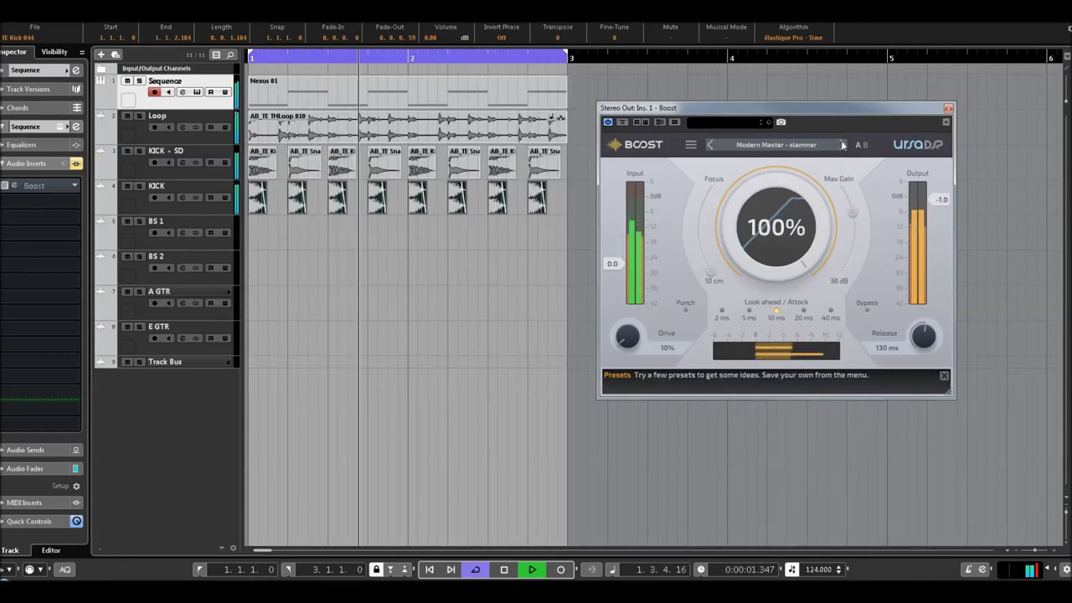
Audition the Modern Master - detail preset, load Modern Master - clean on the Stereo Out Boost, and compare it against bypass.
{"action": "left_click", "coordinate": [711, 145]}
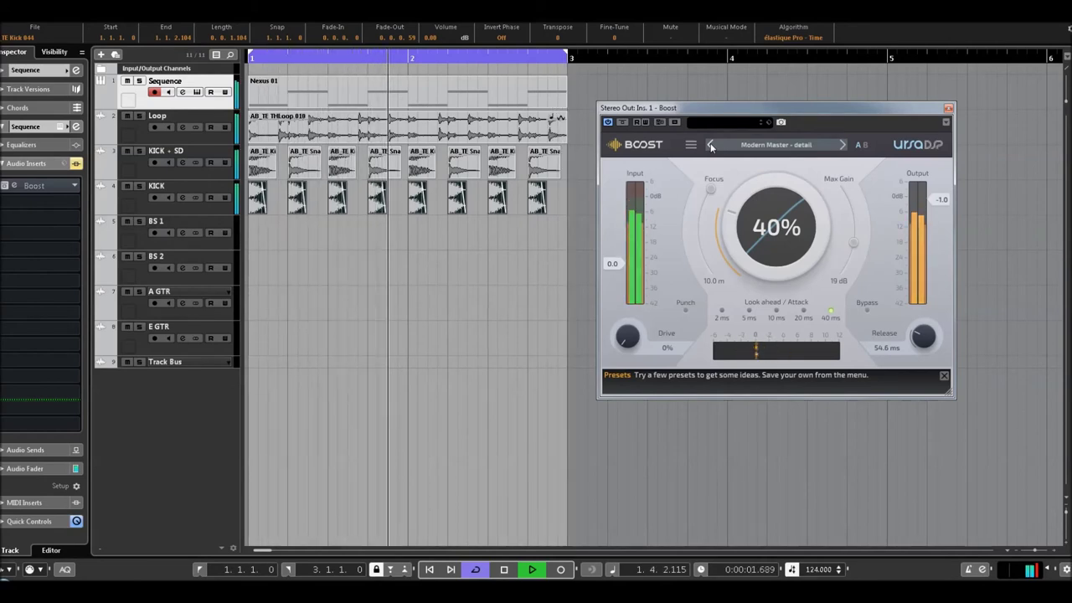
{"action": "left_click", "coordinate": [711, 144]}
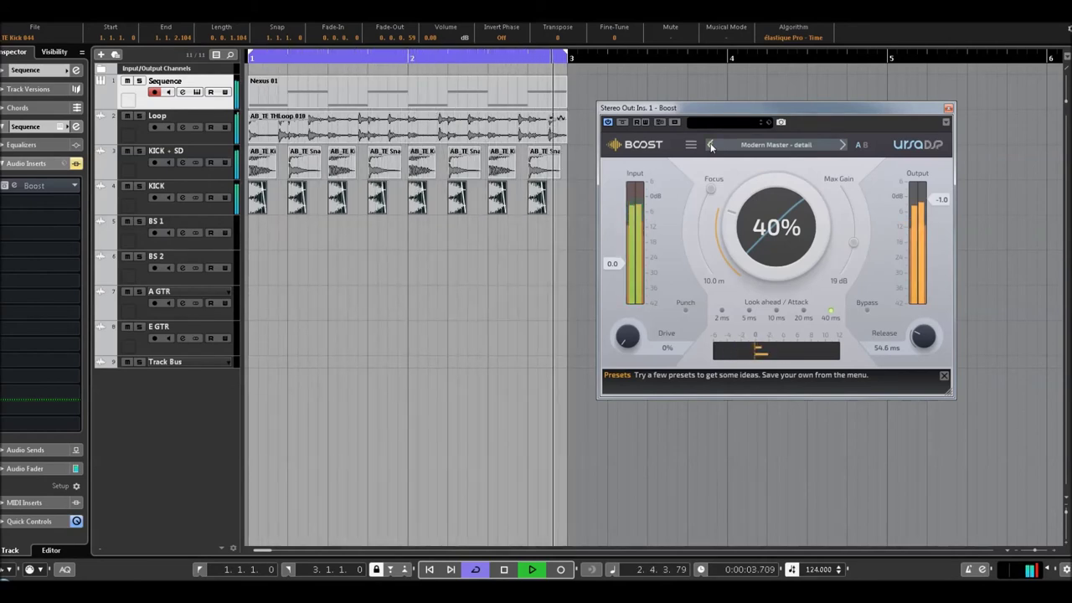
{"action": "left_click", "coordinate": [622, 122]}
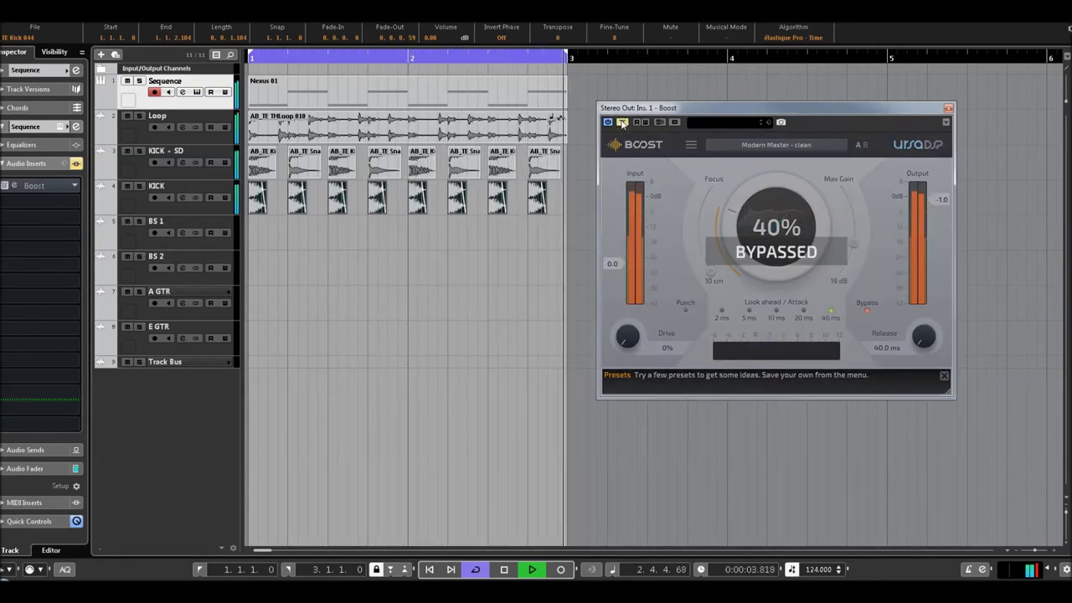
{"action": "left_click", "coordinate": [622, 122]}
Check the inserts of the Loop, Sequence and KICK tracks, and compare the Stereo Out Boost against bypass.
{"action": "left_click", "coordinate": [203, 141]}
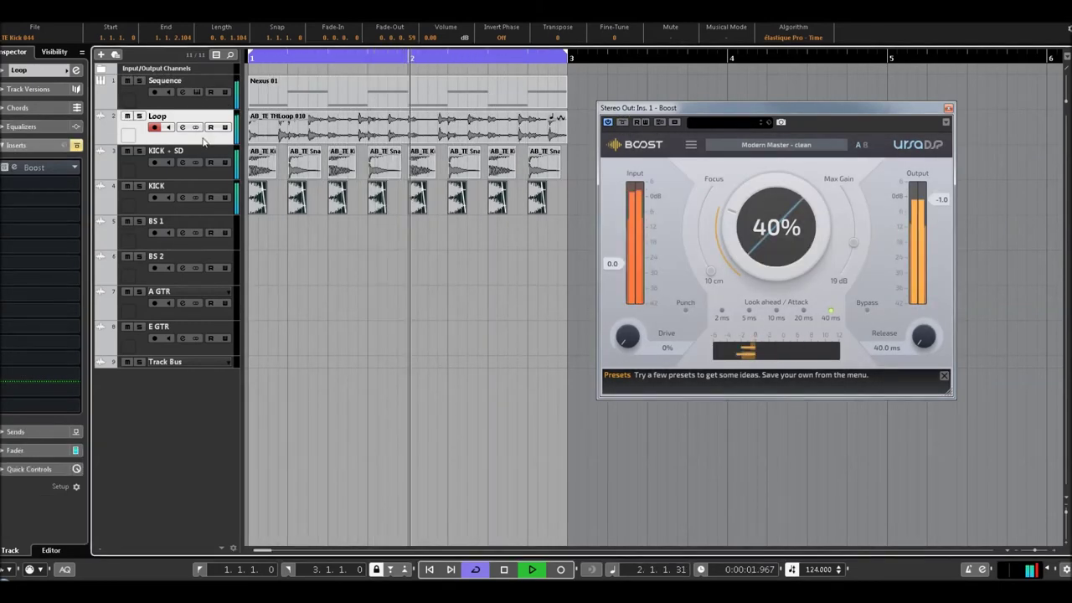
{"action": "left_click", "coordinate": [213, 104]}
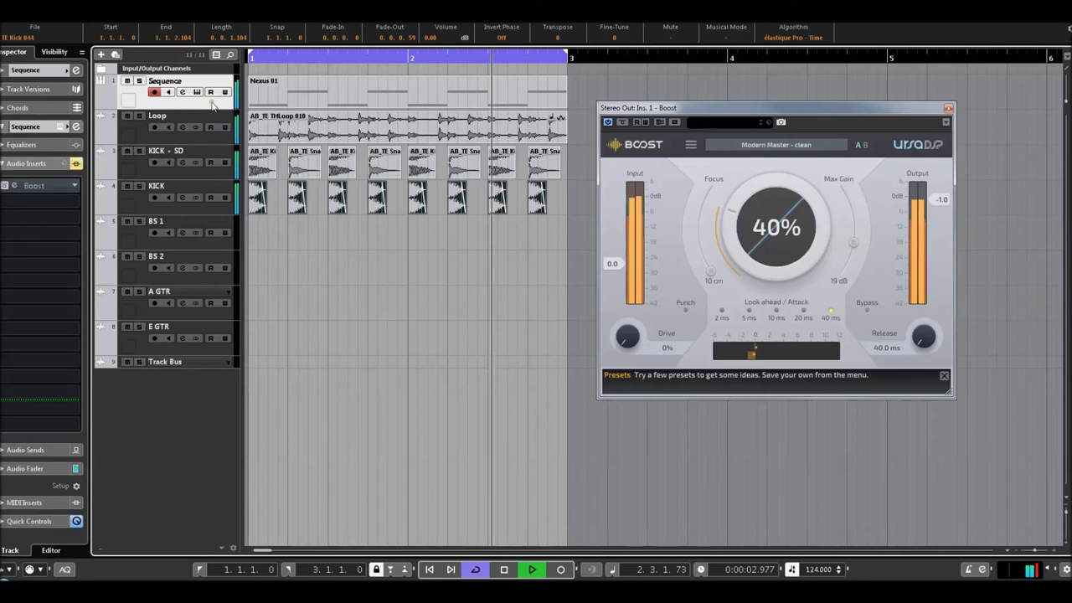
{"action": "left_click", "coordinate": [213, 182]}
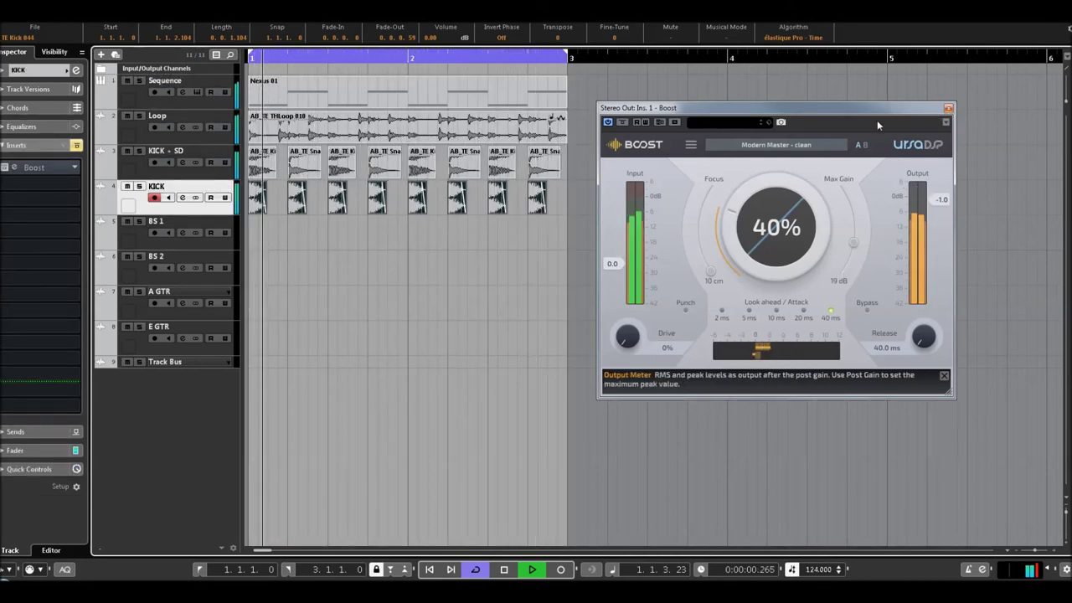
{"action": "left_click", "coordinate": [622, 122]}
{"action": "left_click", "coordinate": [624, 124]}
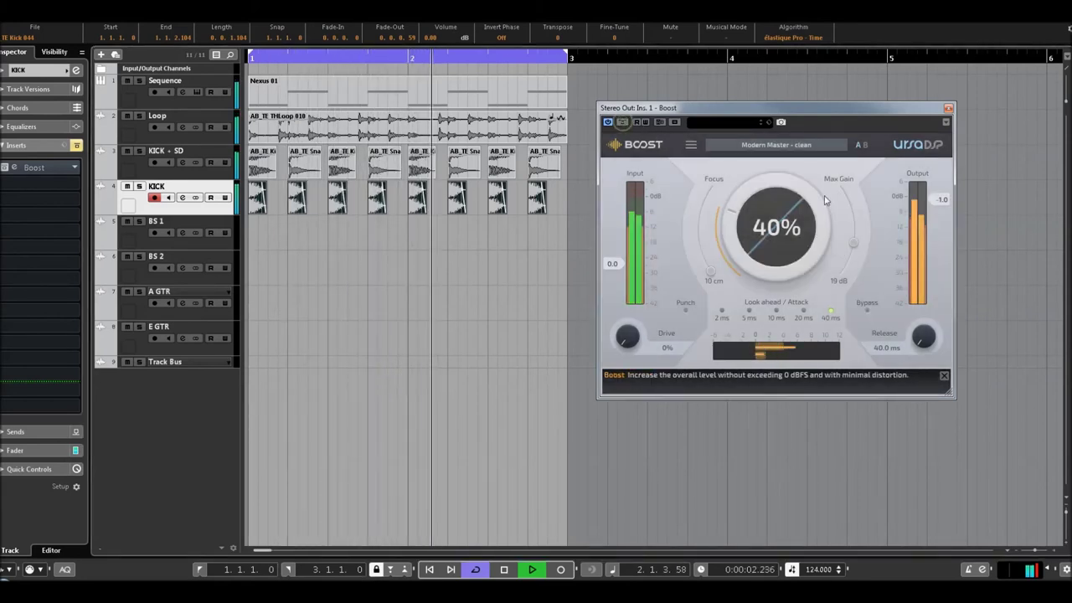
Set Boost to 96% with 10 ms Look ahead / Attack, Punch on and Release at 83.6 ms, and stop playback.
{"action": "left_click_drag", "start_coordinate": [776, 231], "coordinate": [797, 70]}
{"action": "left_click_drag", "start_coordinate": [727, 259], "coordinate": [730, 226]}
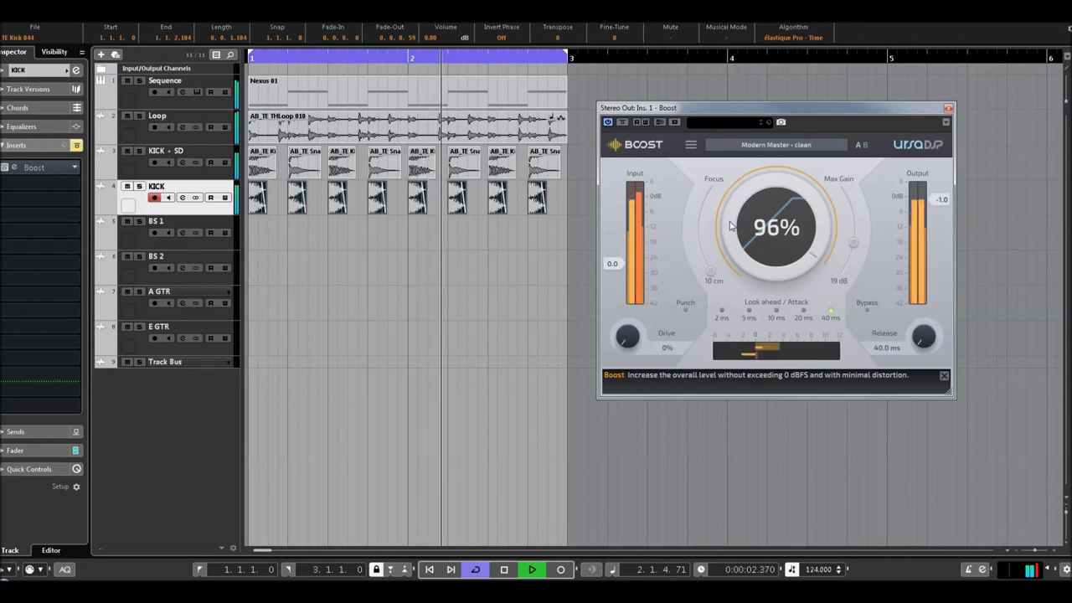
{"action": "left_click", "coordinate": [776, 312]}
{"action": "left_click", "coordinate": [686, 310]}
{"action": "left_click_drag", "start_coordinate": [927, 341], "coordinate": [926, 213]}
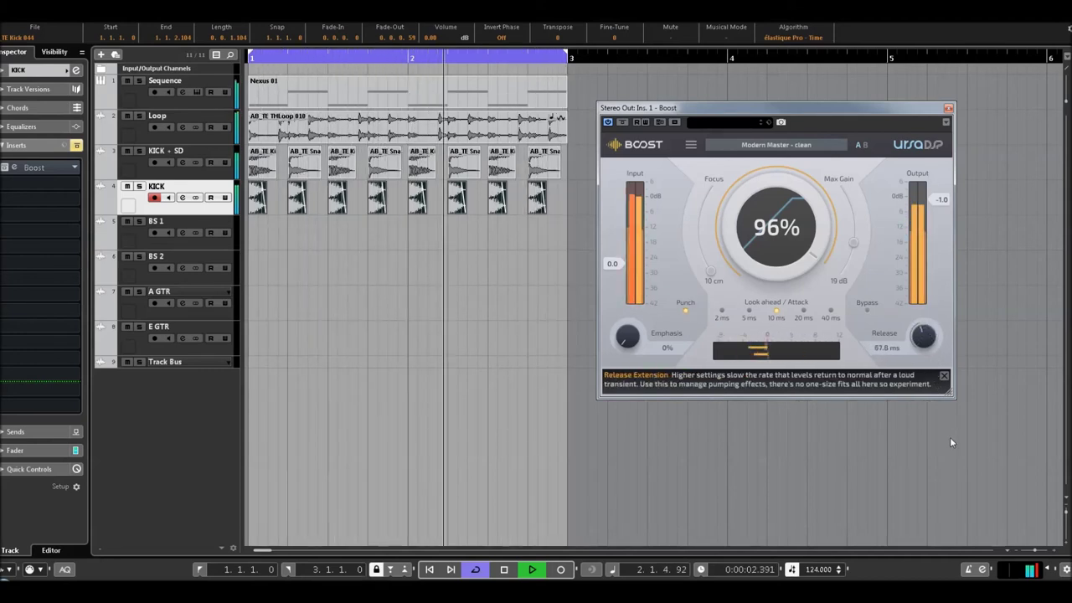
{"action": "key", "text": "space"}
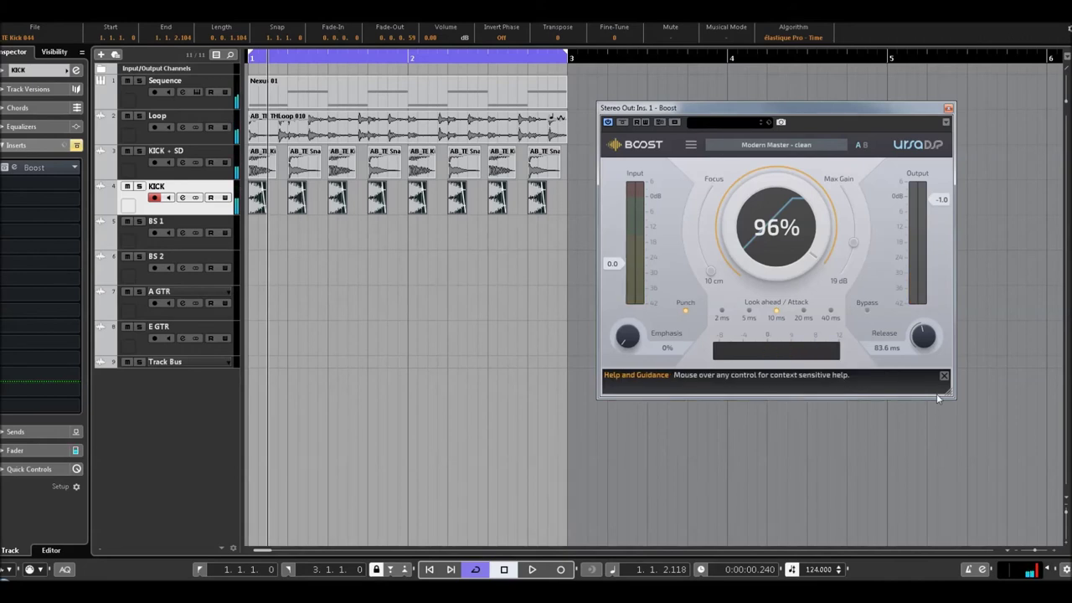
Close the Stereo Out Boost window, select the Sequence track, and deselect the KICK clips.
{"action": "left_click", "coordinate": [947, 108]}
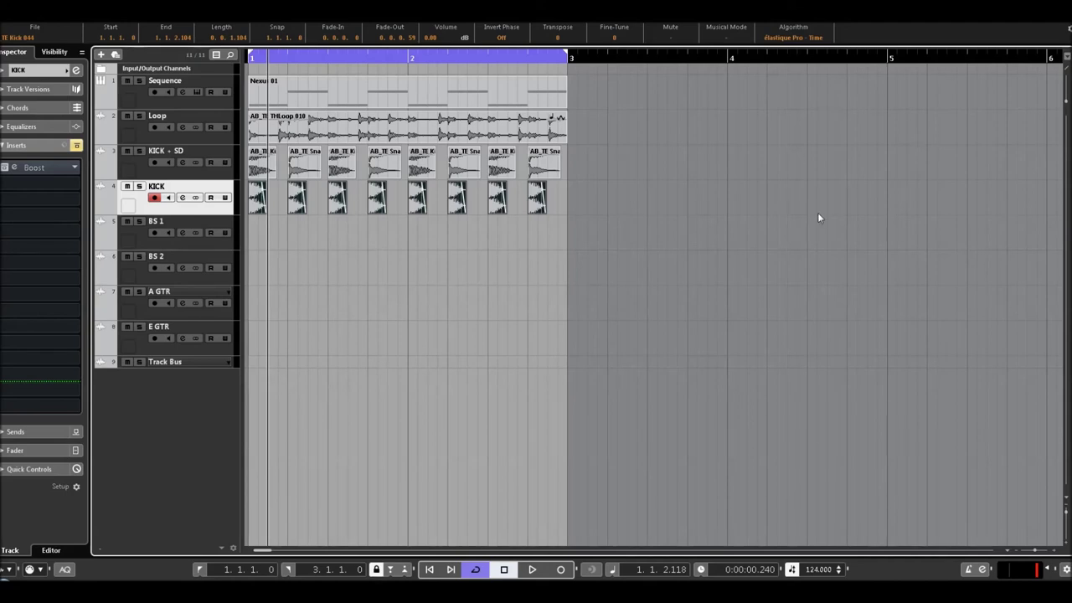
{"action": "left_click", "coordinate": [226, 100]}
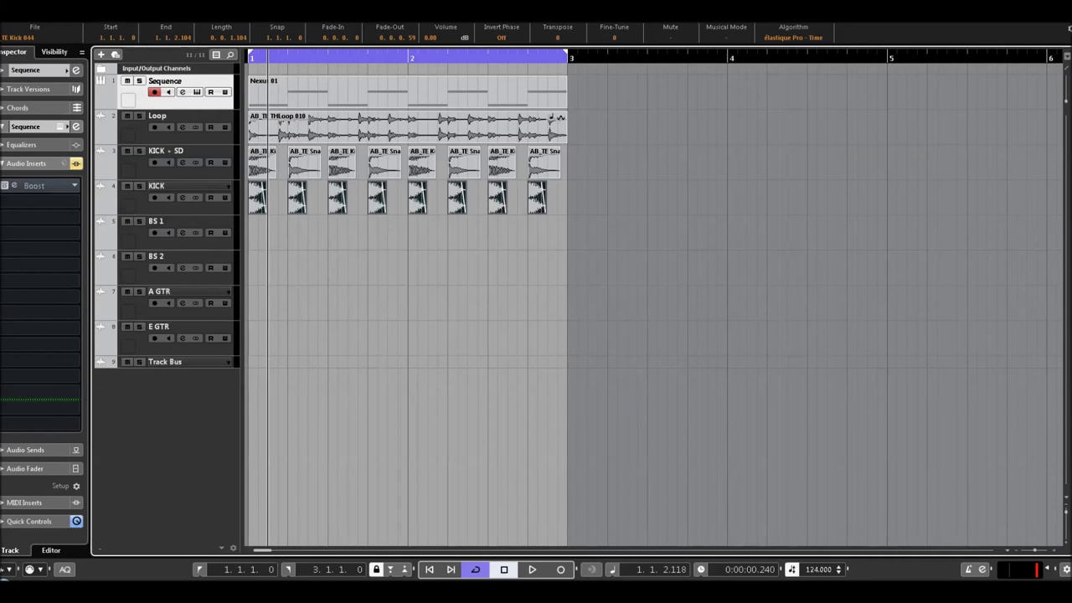
{"action": "left_click", "coordinate": [704, 174]}
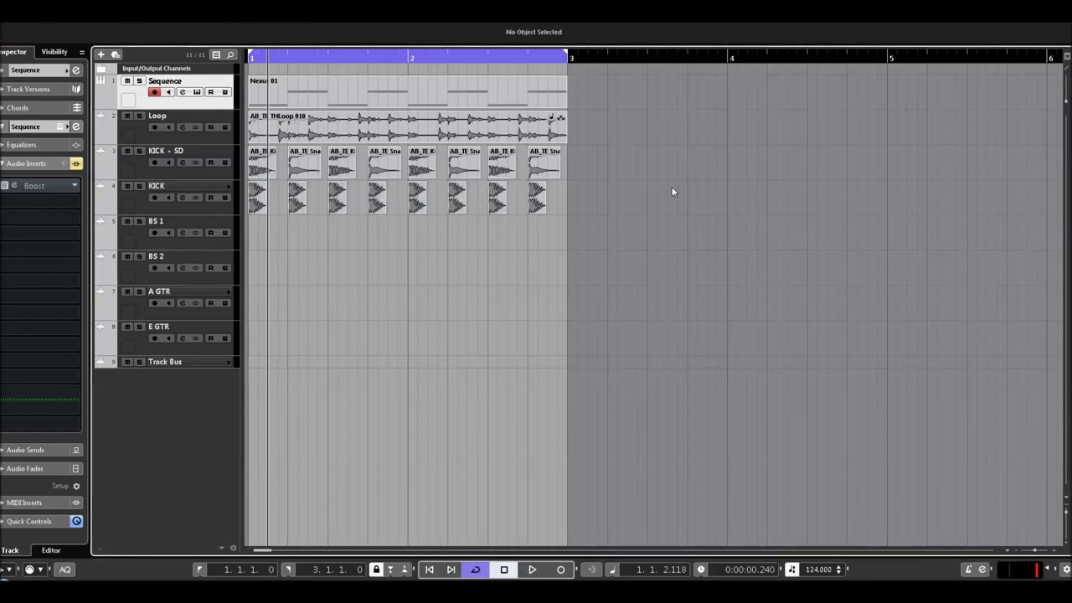
Open the MixConsole showing the inserts and faders of all channels.
{"action": "left_click", "coordinate": [297, 15]}
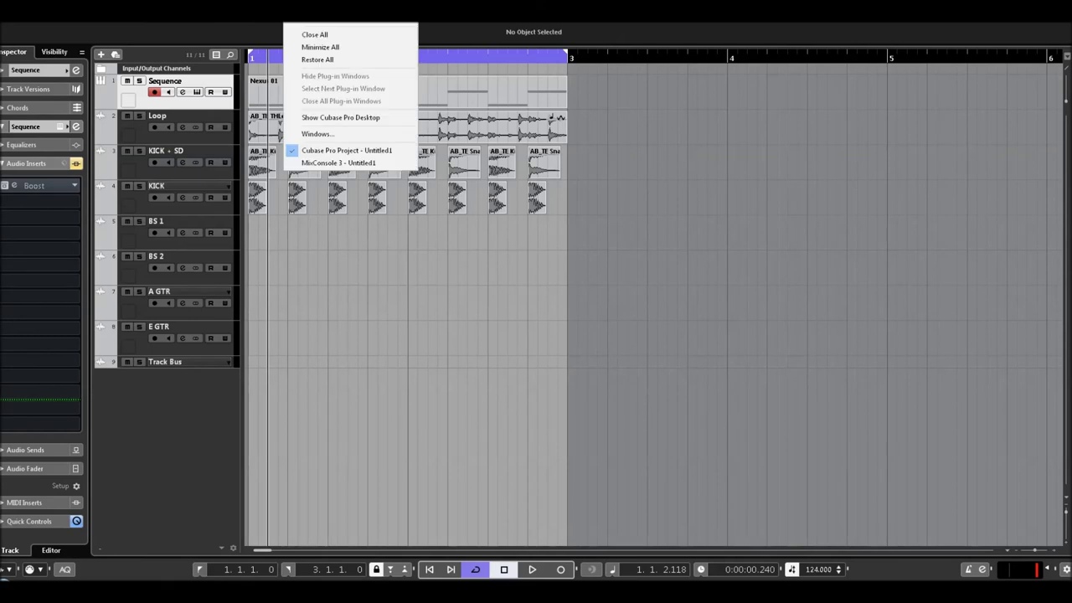
{"action": "mouse_move", "coordinate": [227, 15]}
{"action": "left_click", "coordinate": [248, 46]}
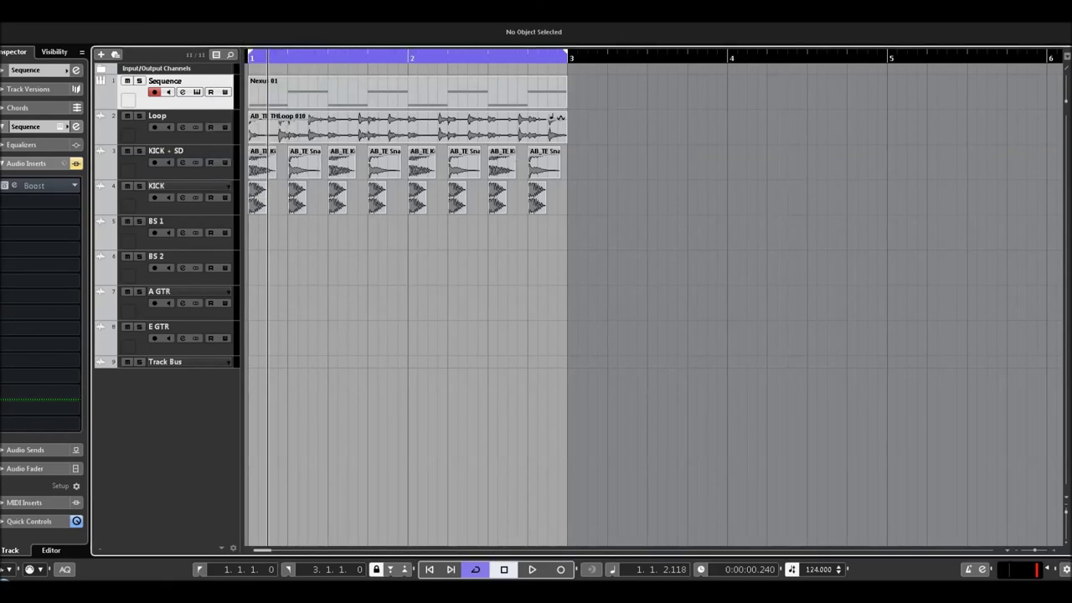
{"action": "left_click", "coordinate": [228, 15]}
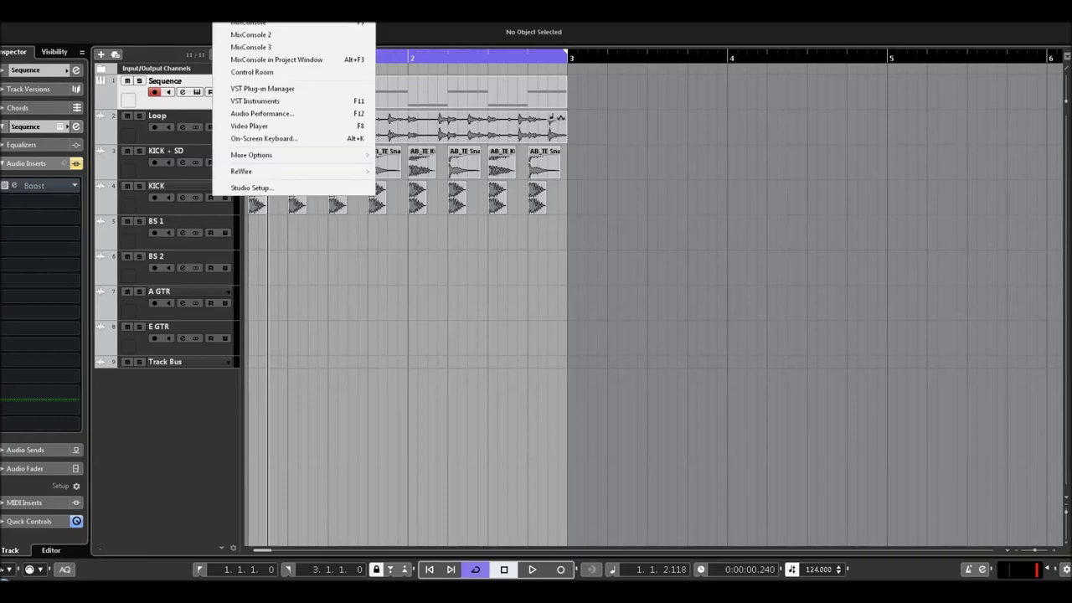
{"action": "left_click", "coordinate": [251, 59]}
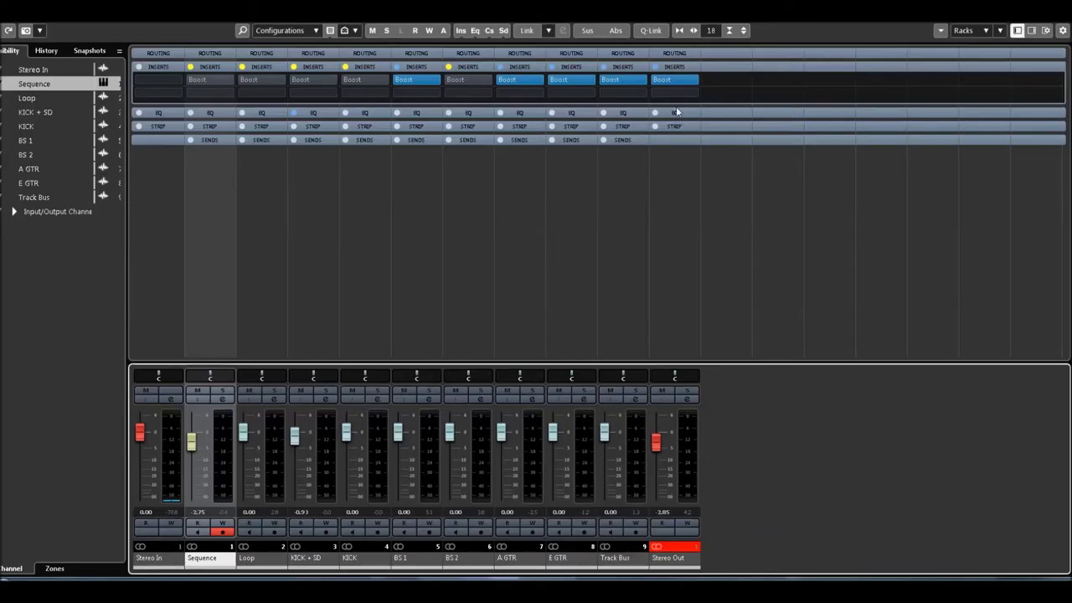
Reset the clip indicator of the Stereo Out channel and remove Boost from its first insert slot.
{"action": "left_click", "coordinate": [667, 546]}
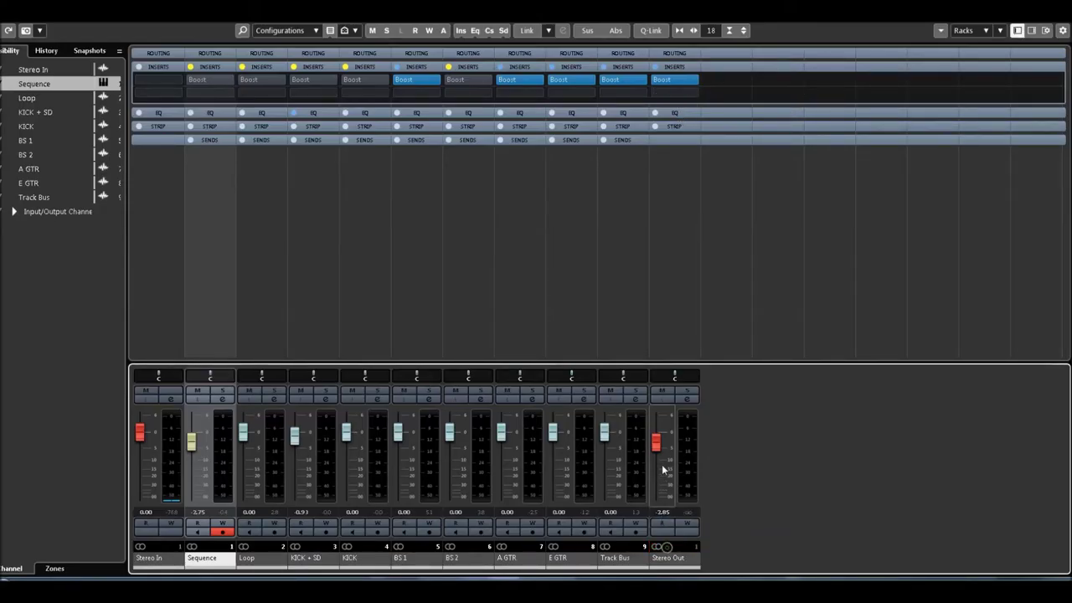
{"action": "left_click", "coordinate": [692, 80]}
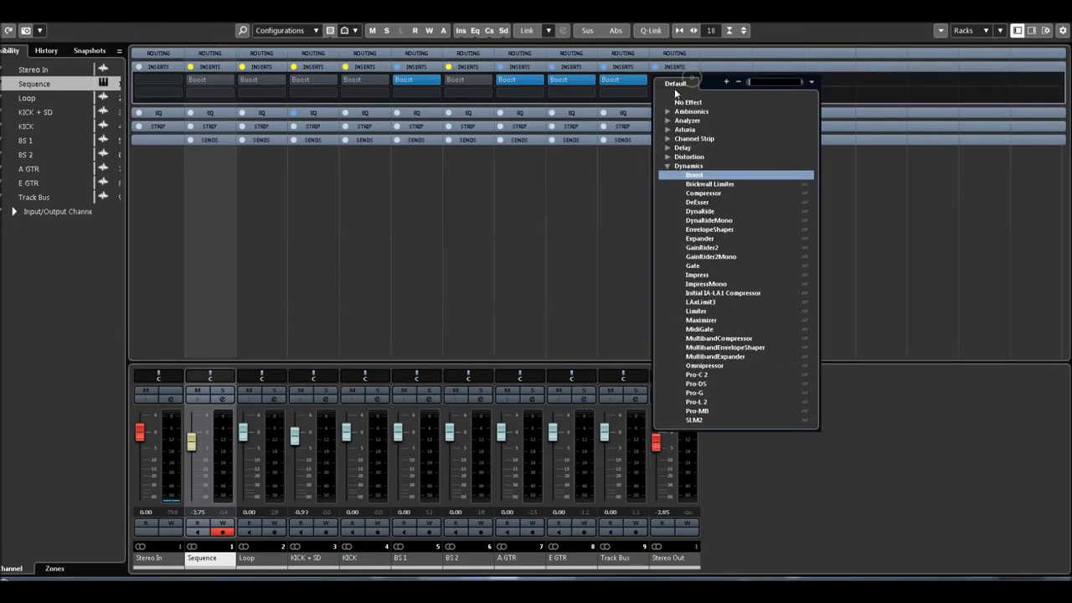
{"action": "left_click", "coordinate": [688, 102]}
Insert the Pro-L 2 limiter in the first insert slot of Stereo Out, and close its window and the mixer.
{"action": "left_click", "coordinate": [692, 80]}
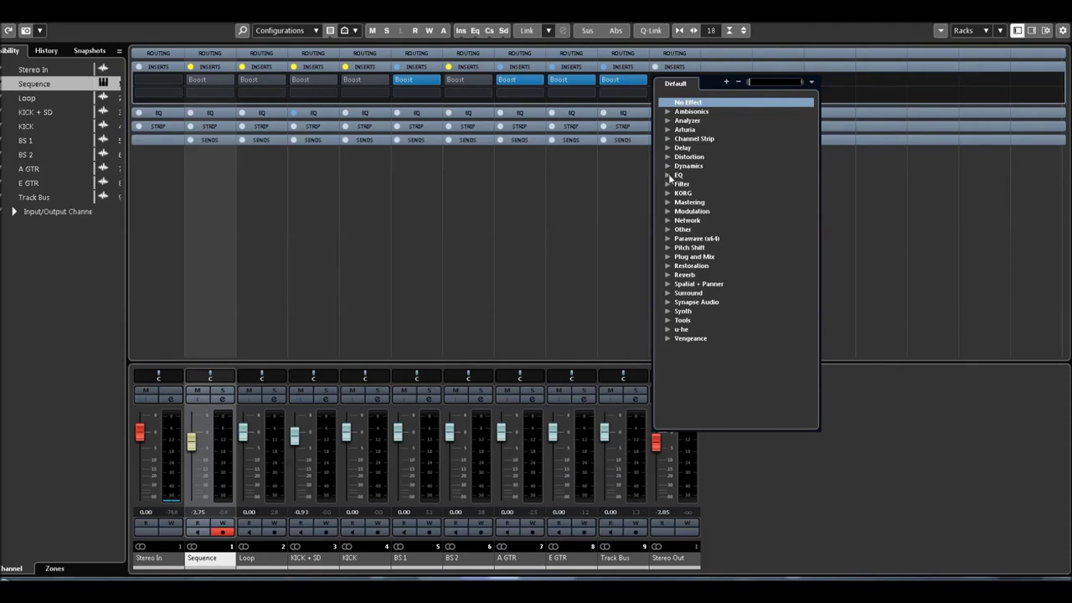
{"action": "left_click", "coordinate": [667, 166]}
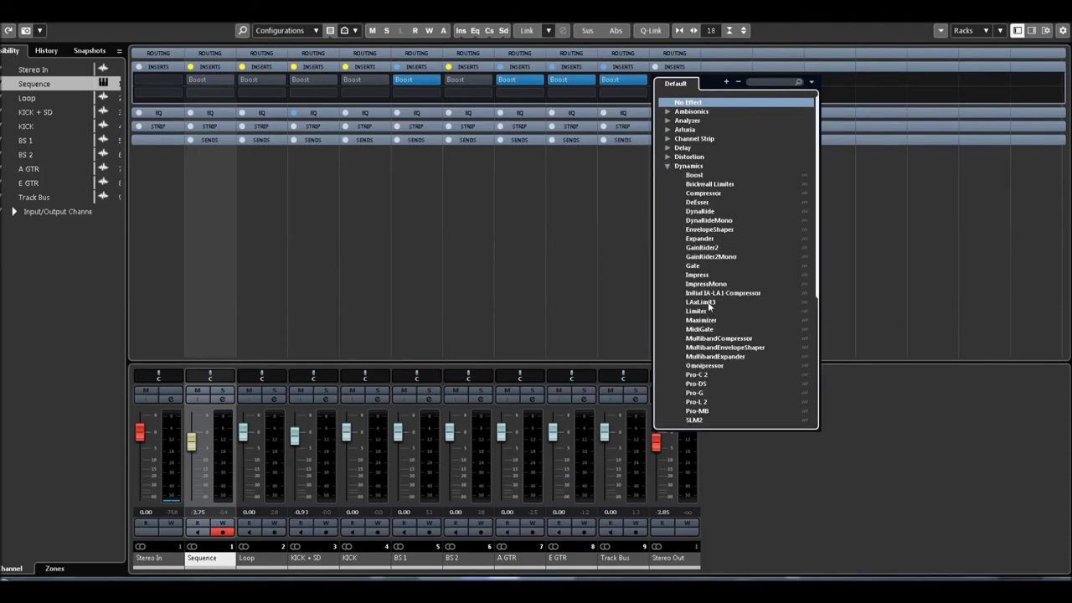
{"action": "scroll", "coordinate": [703, 368], "scroll_direction": "down", "scroll_amount": 3}
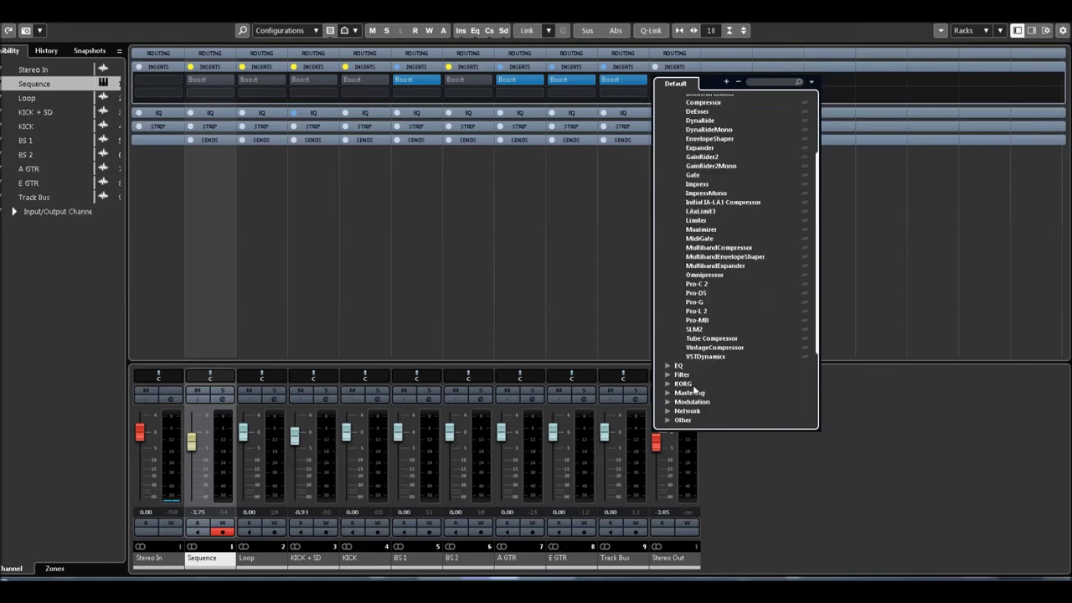
{"action": "left_click", "coordinate": [697, 312]}
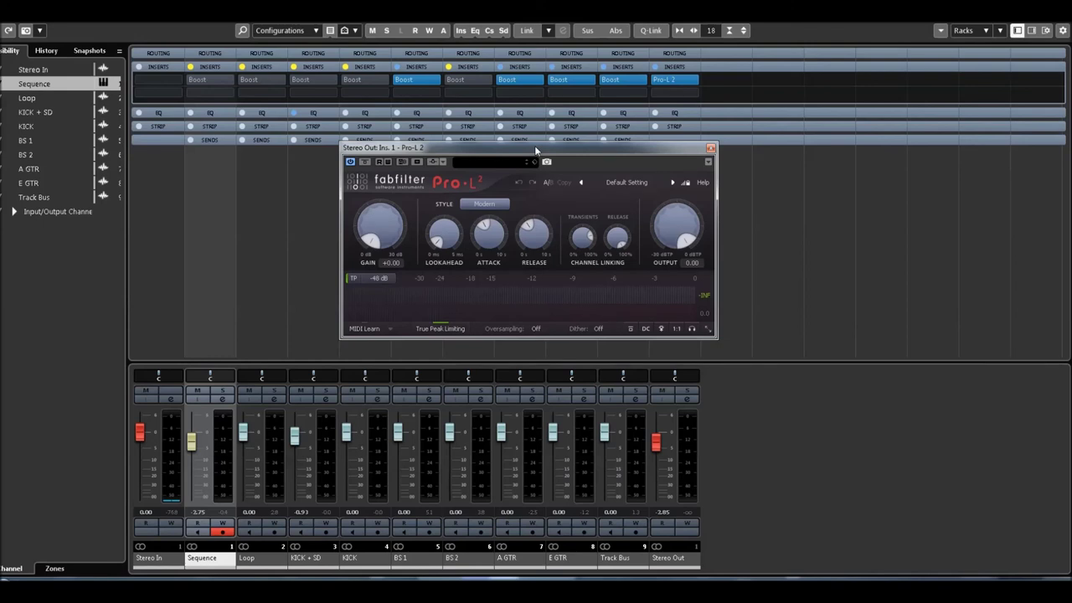
{"action": "left_click", "coordinate": [710, 148]}
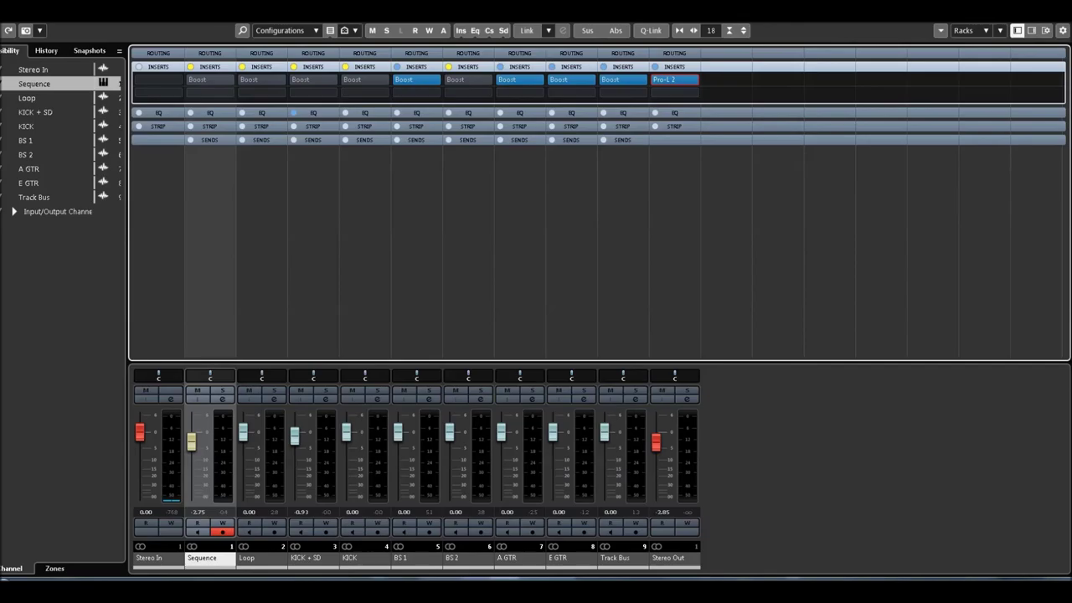
{"action": "left_click", "coordinate": [1048, 15]}
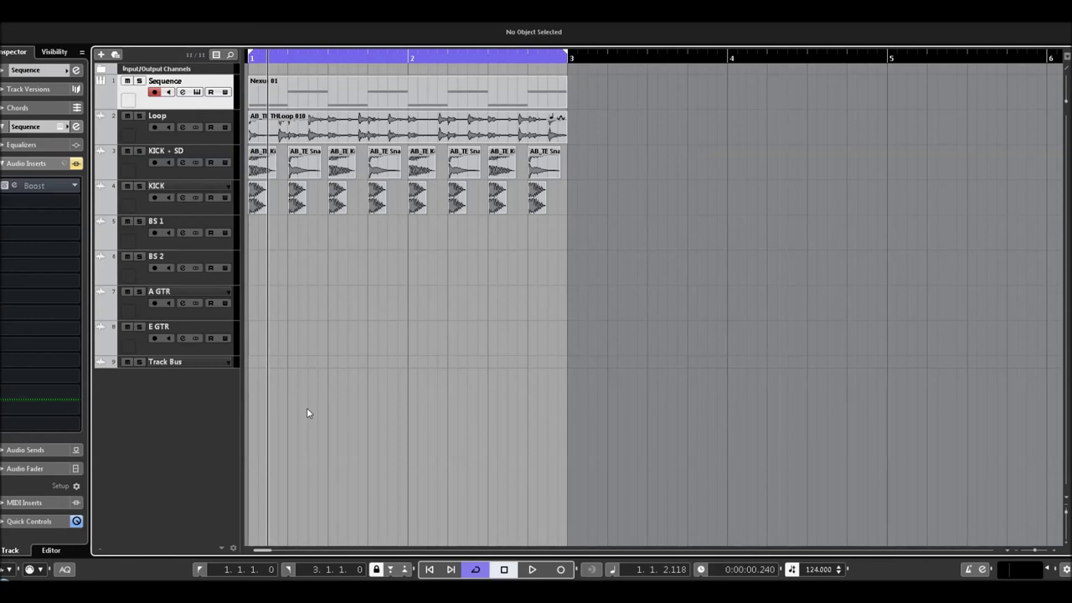
Select the Loop track and the Nexus 01 clip, and return the playhead to bar 1.
{"action": "left_click", "coordinate": [194, 117]}
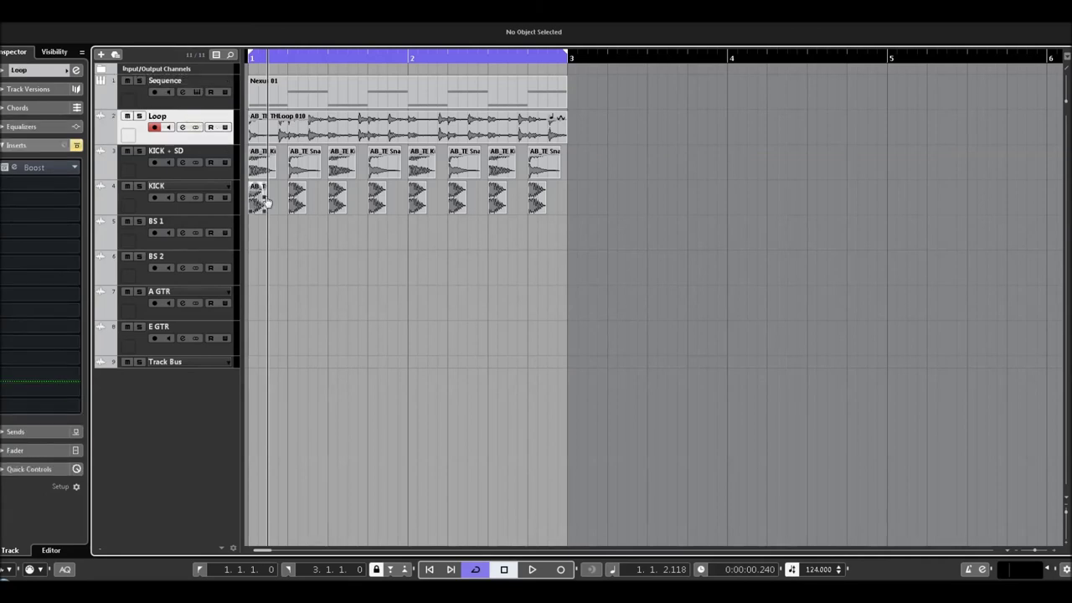
{"action": "left_click", "coordinate": [319, 131]}
{"action": "left_click", "coordinate": [316, 92]}
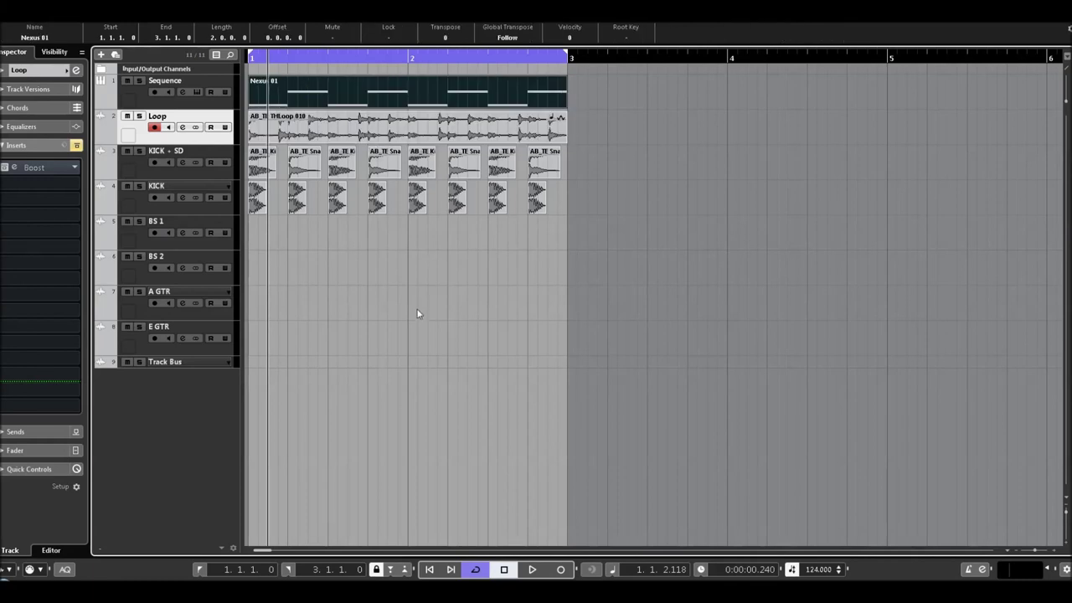
{"action": "key", "text": "Home"}
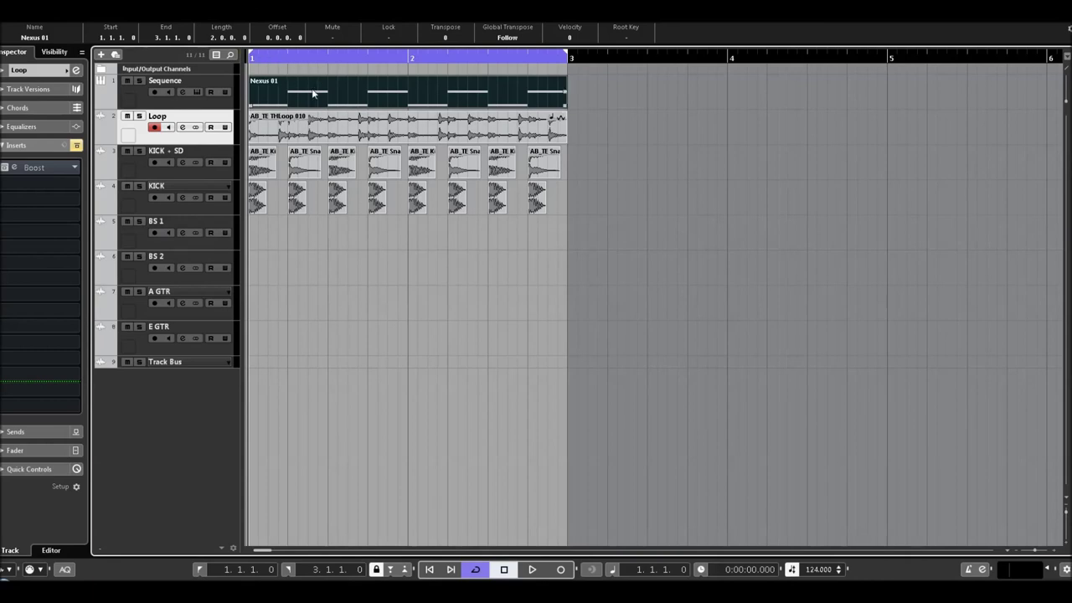
Play back the two-bar cycle from bar 1, stop it partway through bar 2, and deselect the Nexus 01 clip.
{"action": "key", "text": "space"}
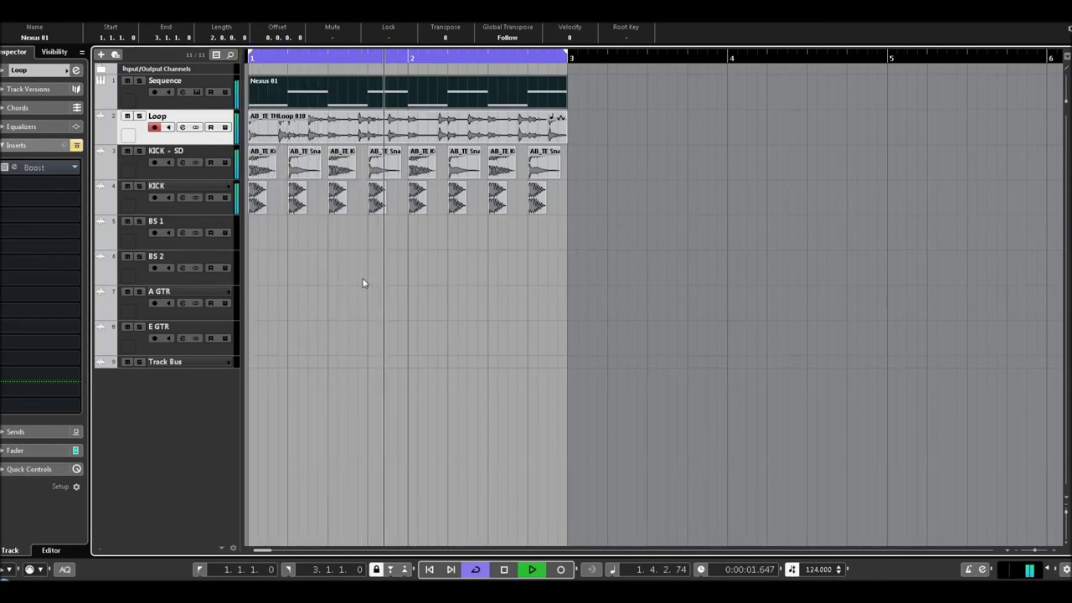
{"action": "key", "text": "space"}
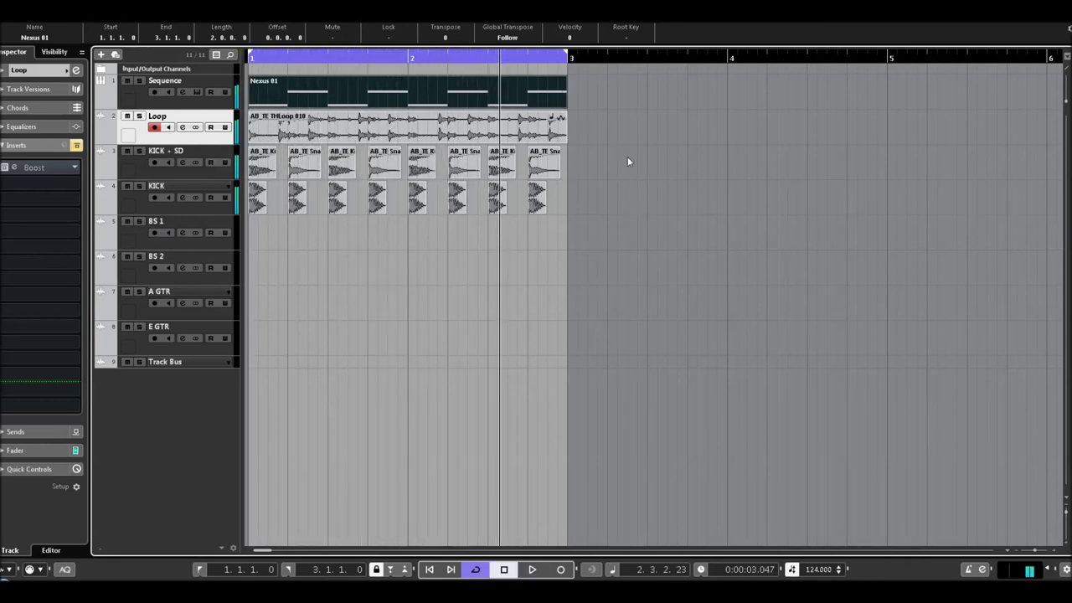
{"action": "left_click", "coordinate": [481, 326]}
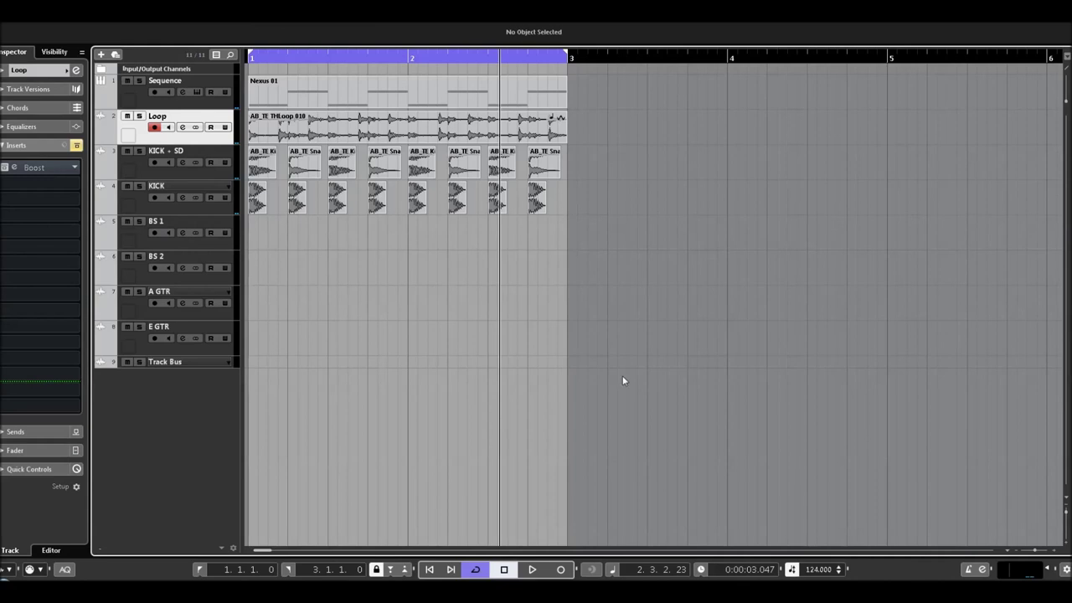
Select the clips from BS 1 down to Track Bus and move them together eight bars earlier, placing the BS 1 clips in bars 1 and 2.
{"action": "left_click_drag", "start_coordinate": [1038, 550], "coordinate": [1031, 554]}
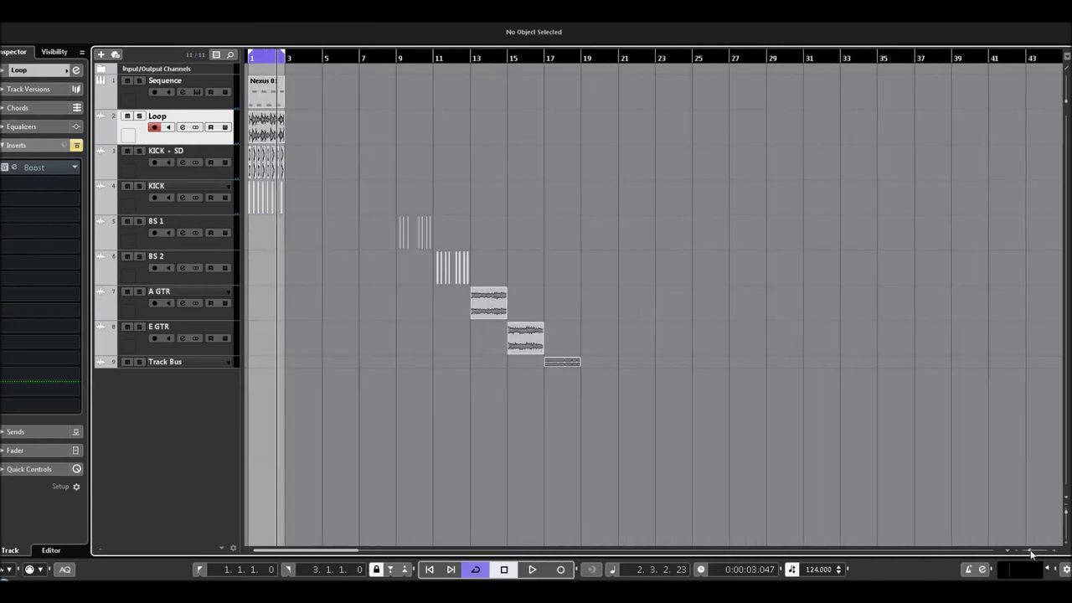
{"action": "left_click_drag", "start_coordinate": [659, 447], "coordinate": [337, 167]}
{"action": "left_click_drag", "start_coordinate": [484, 301], "coordinate": [334, 300]}
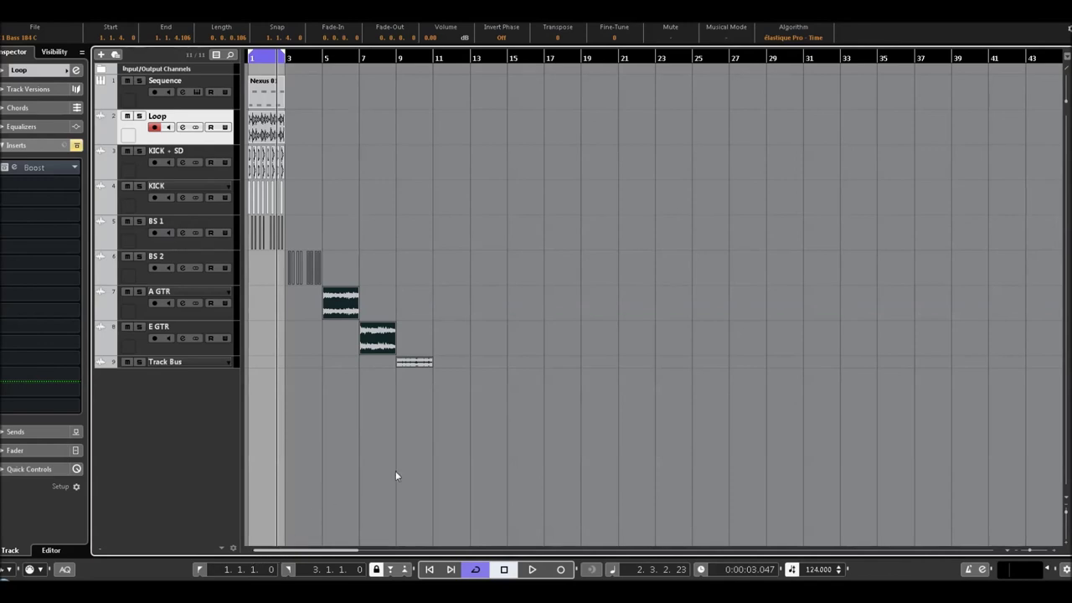
{"action": "left_click_drag", "start_coordinate": [1029, 551], "coordinate": [1032, 553]}
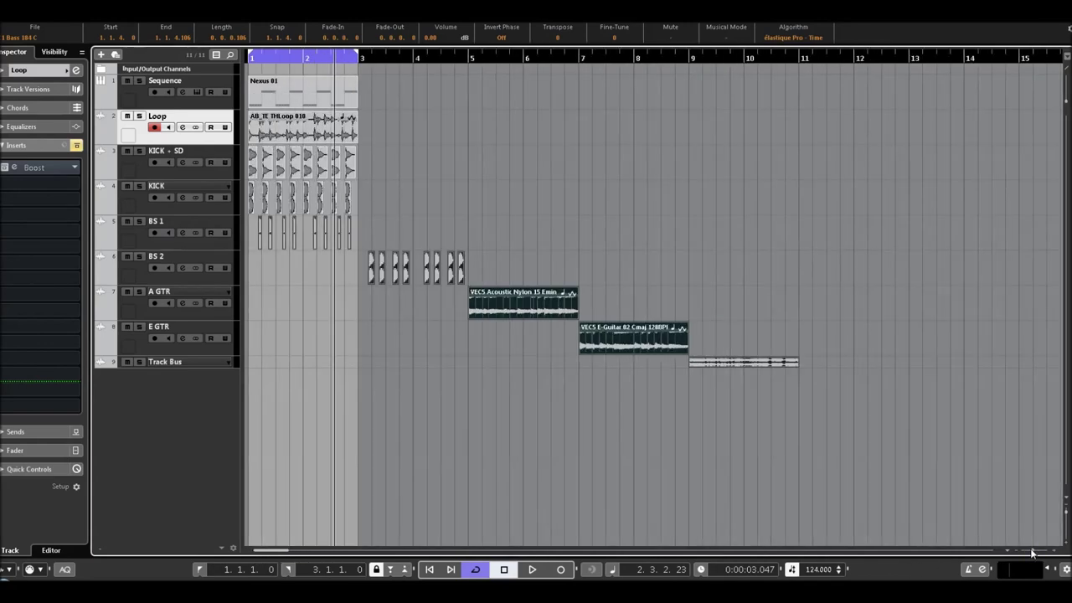